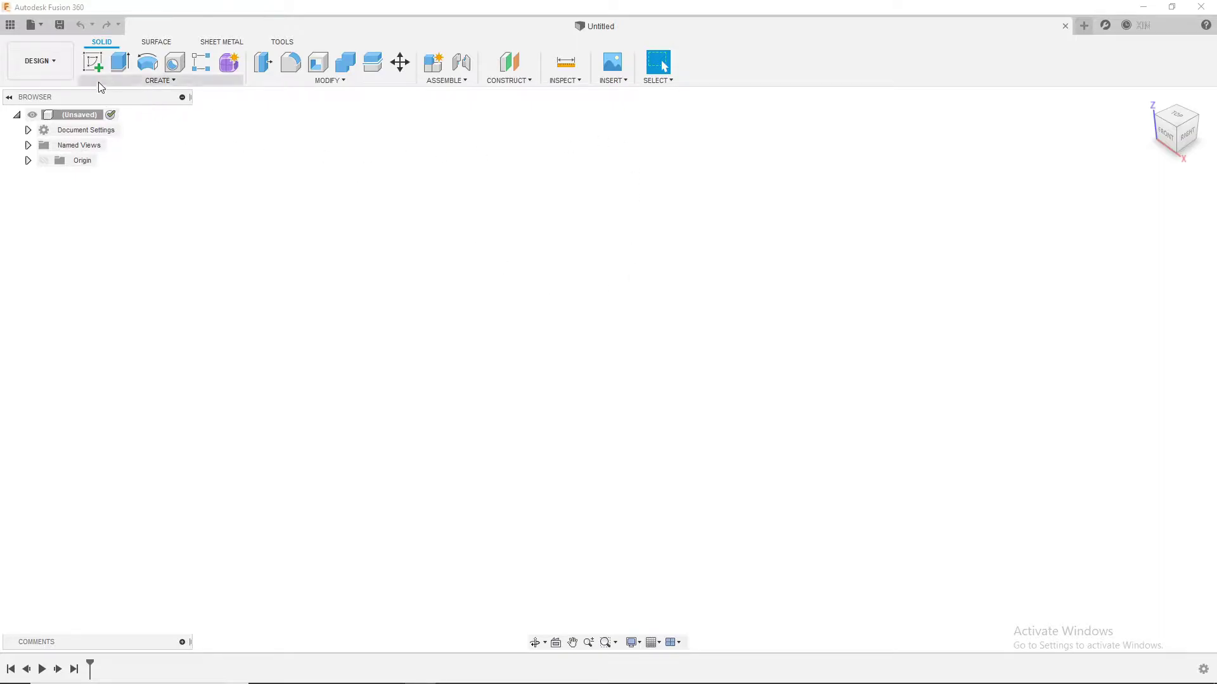
# Start a new sketch on the ground (XY) plane.
pyautogui.click(140, 82)
pyautogui.click(142, 126)
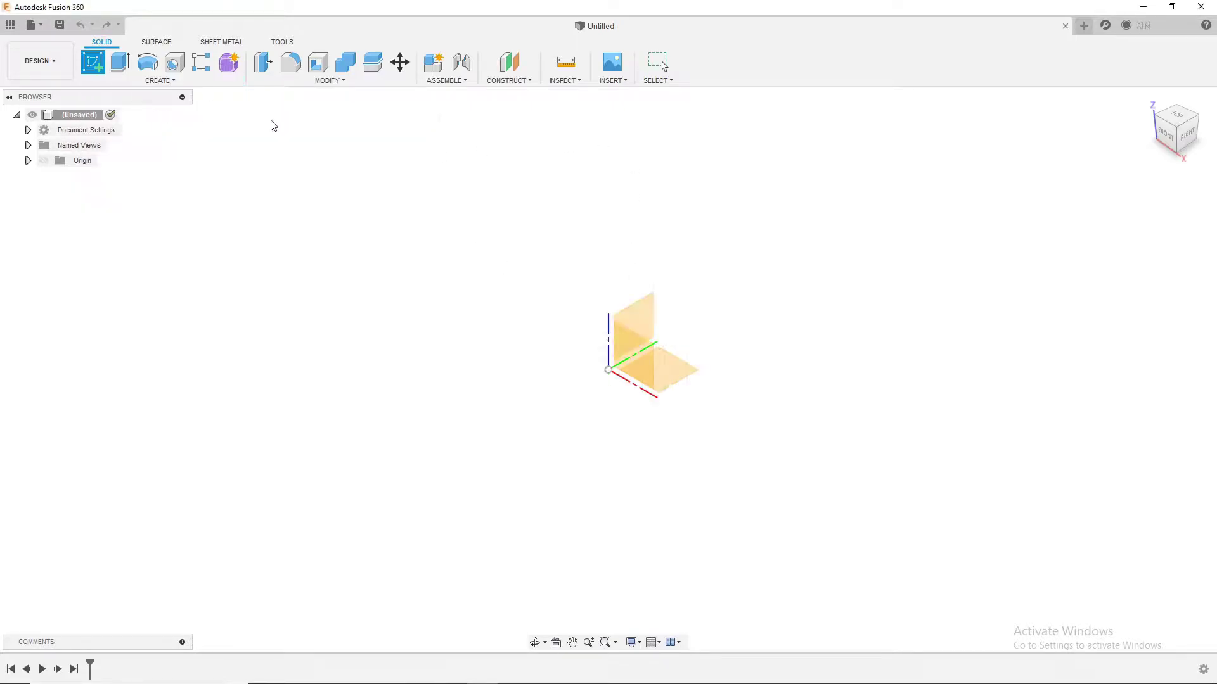
pyautogui.click(675, 378)
# Draw a 175 mm diameter circle centred on the origin.
pyautogui.press('c')
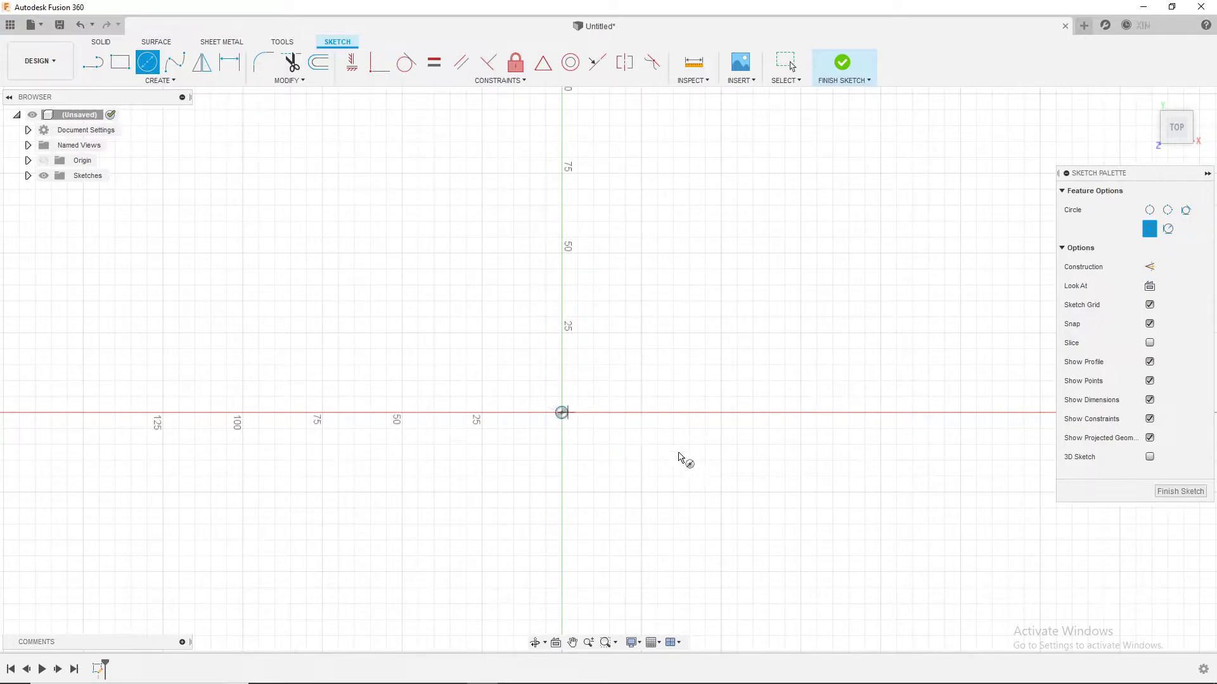
pyautogui.write('175')
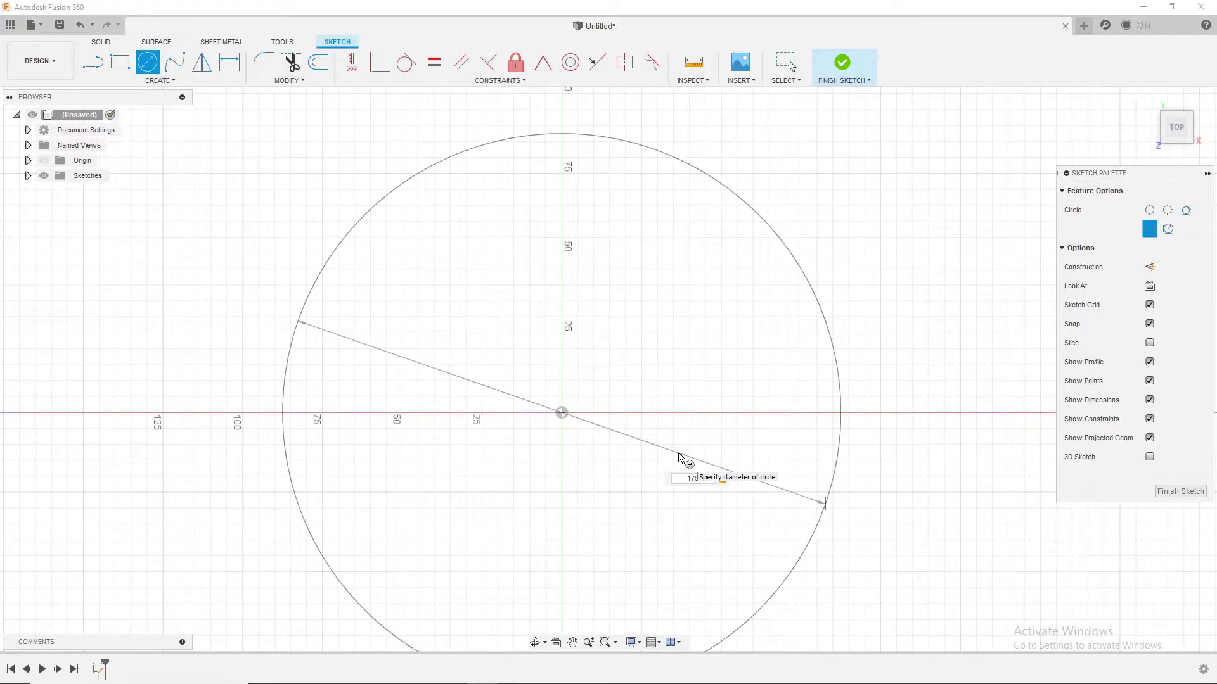
pyautogui.press('Return')
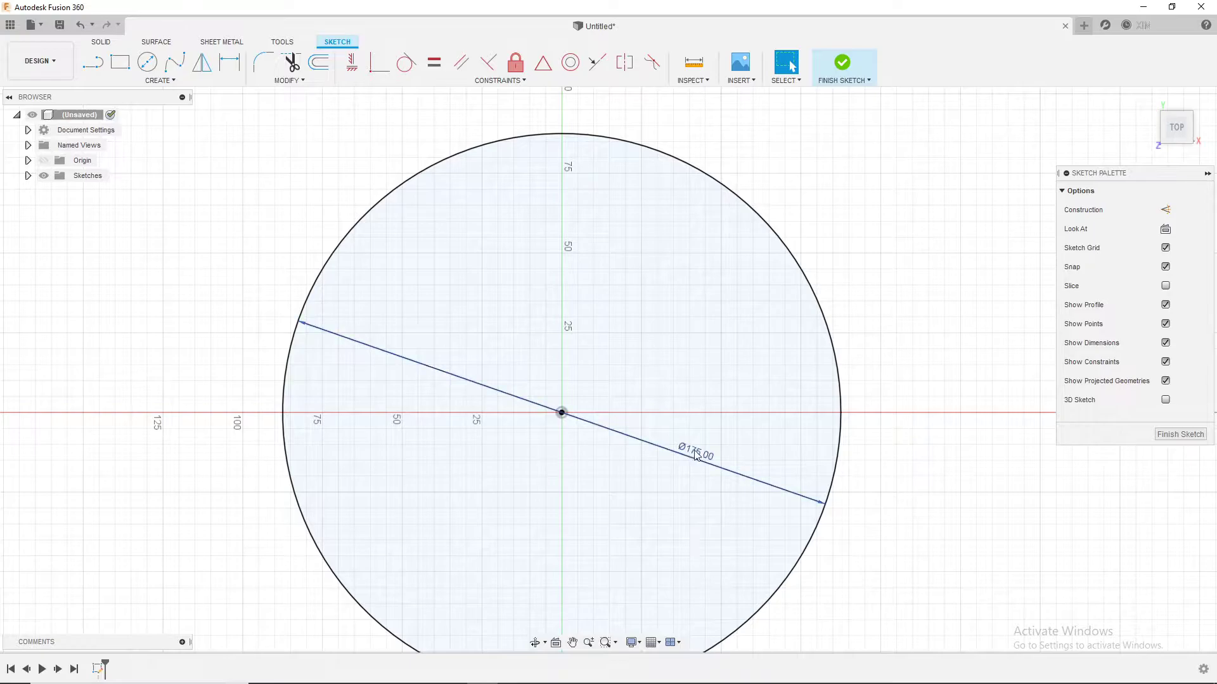
pyautogui.moveTo(725, 378)
pyautogui.keyDown('shift'); pyautogui.mouseDown(button='middle')
pyautogui.moveTo(712, 439)
pyautogui.moveTo(733, 393)
pyautogui.mouseUp(button='middle'); pyautogui.keyUp('shift')
pyautogui.press('e')
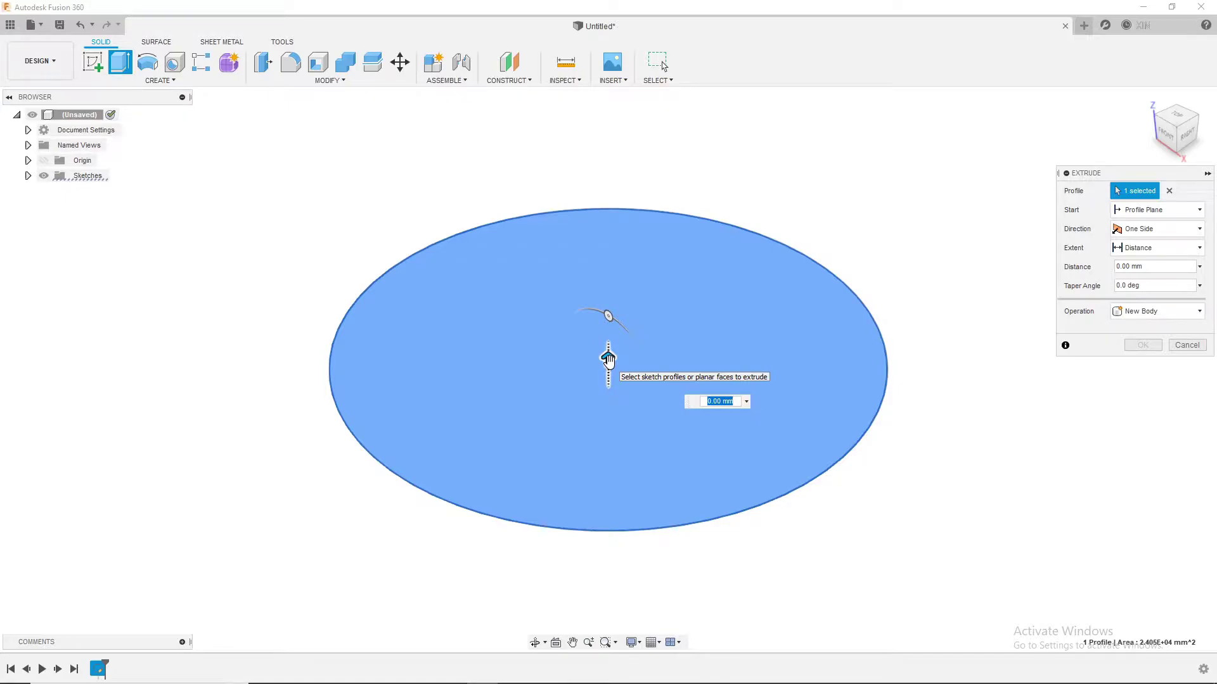
# Extrude the 175 mm circle 10 mm into a new solid disc body.
pyautogui.write('15')
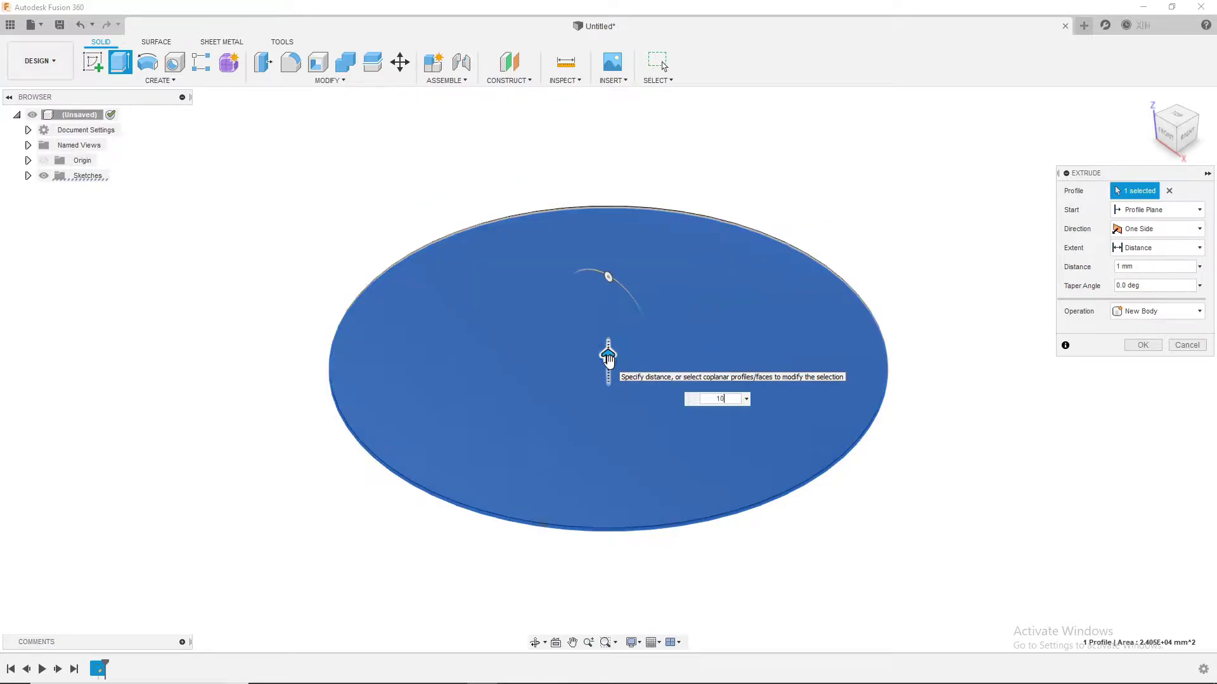
pyautogui.write('0')
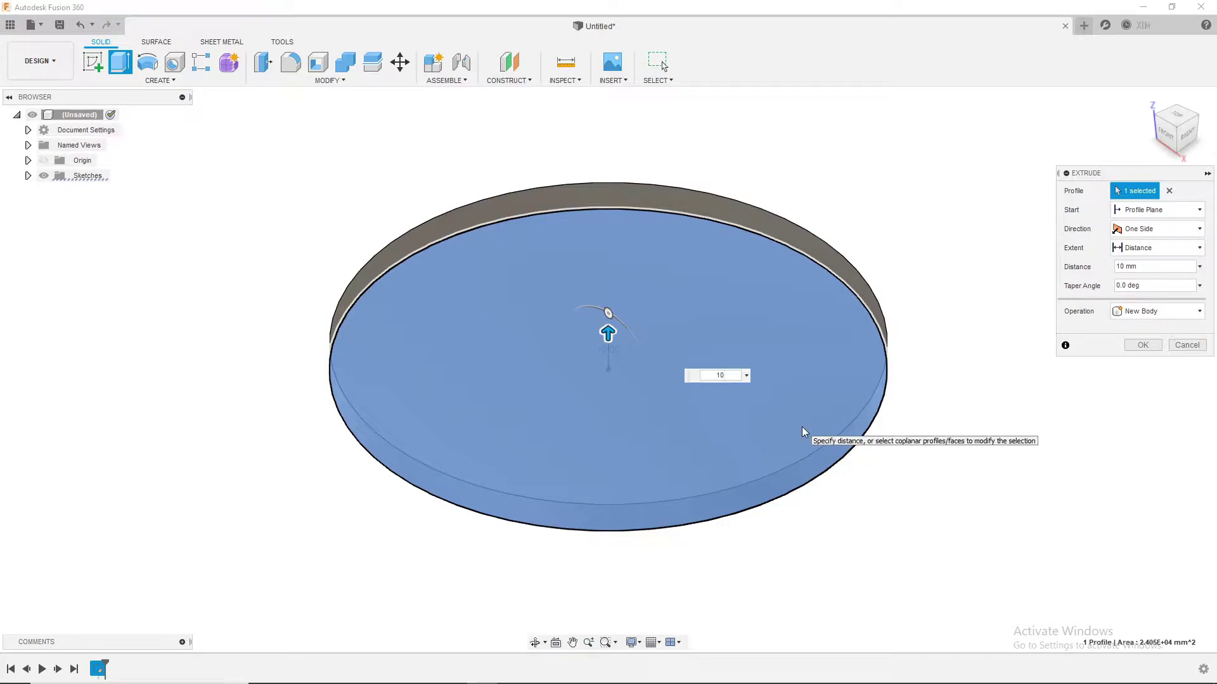
pyautogui.press('Return')
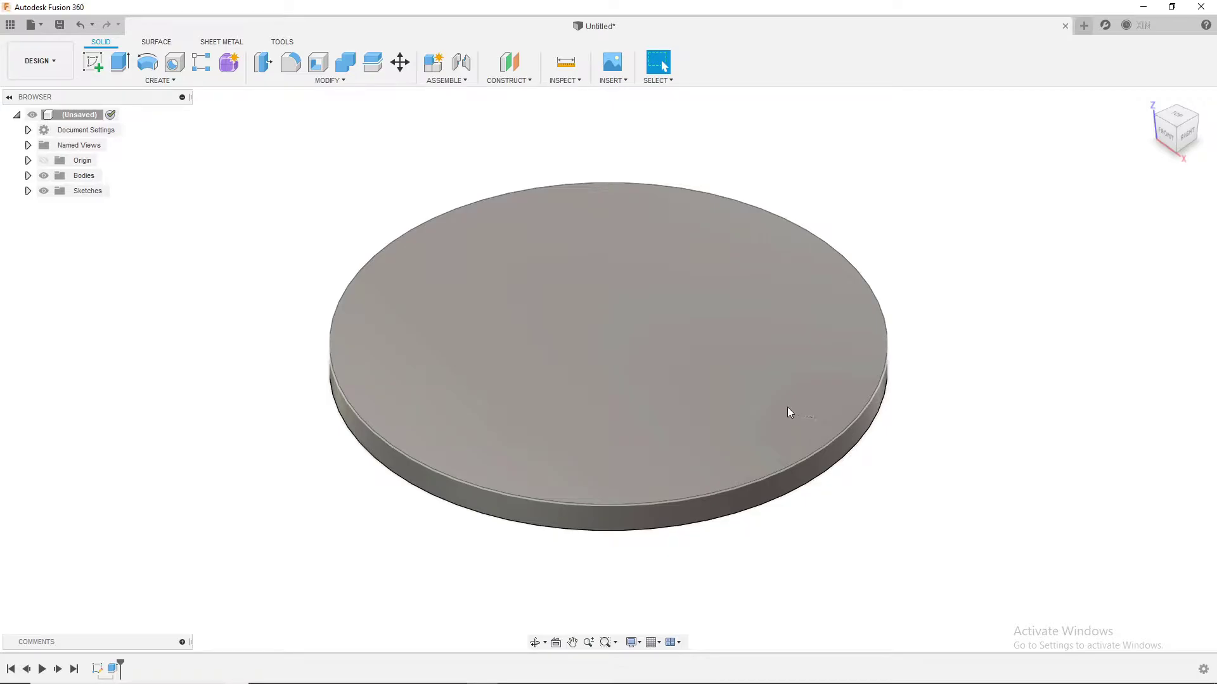
# Sketch a 210 × 210 mm centre rectangle at the origin on the disc's top face.
pyautogui.press('s')
pyautogui.click(777, 329)
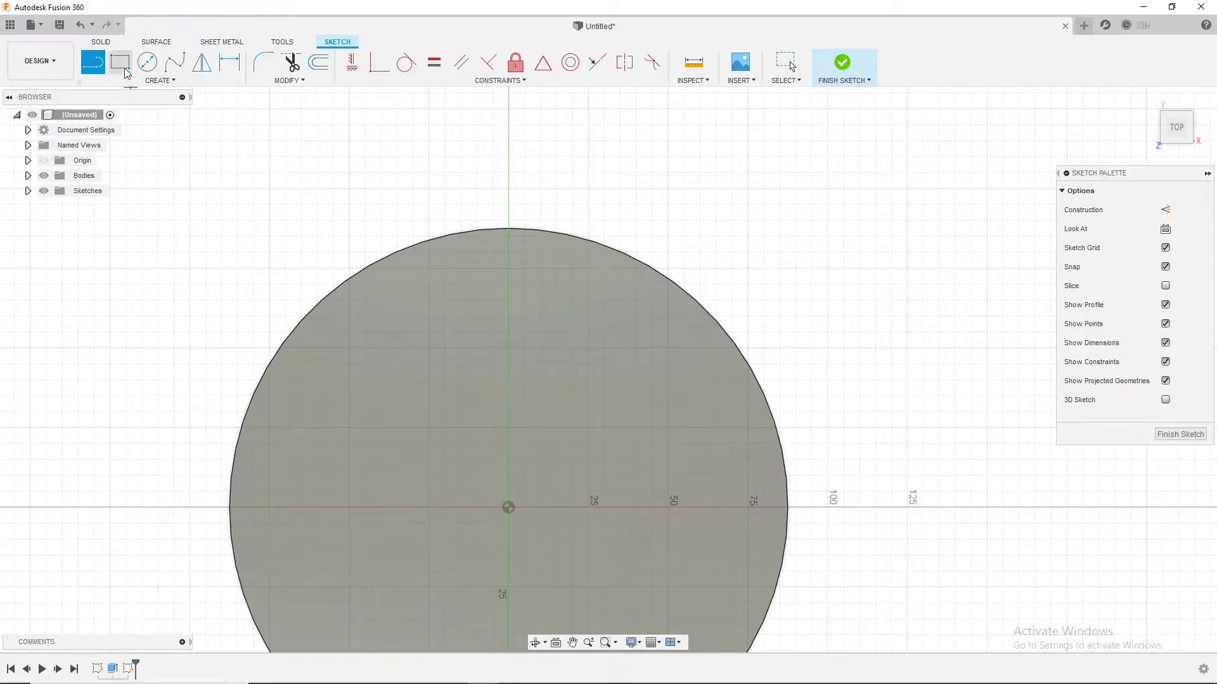
pyautogui.click(157, 81)
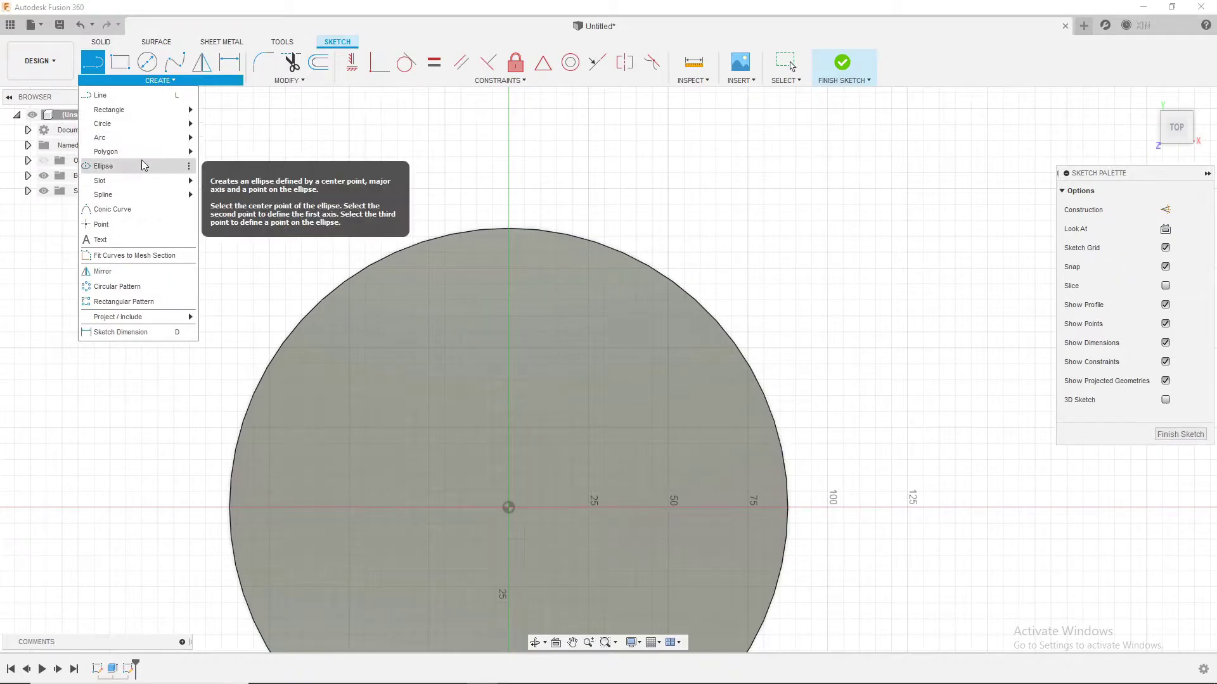
pyautogui.moveTo(133, 109)
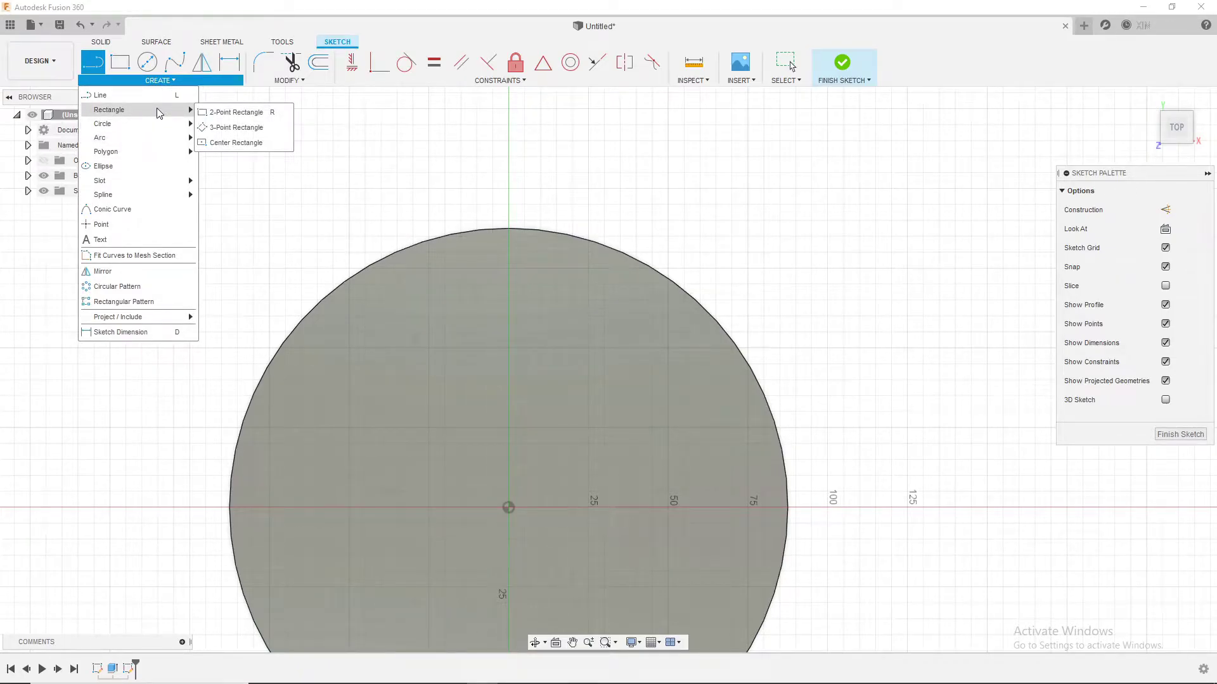
pyautogui.click(245, 142)
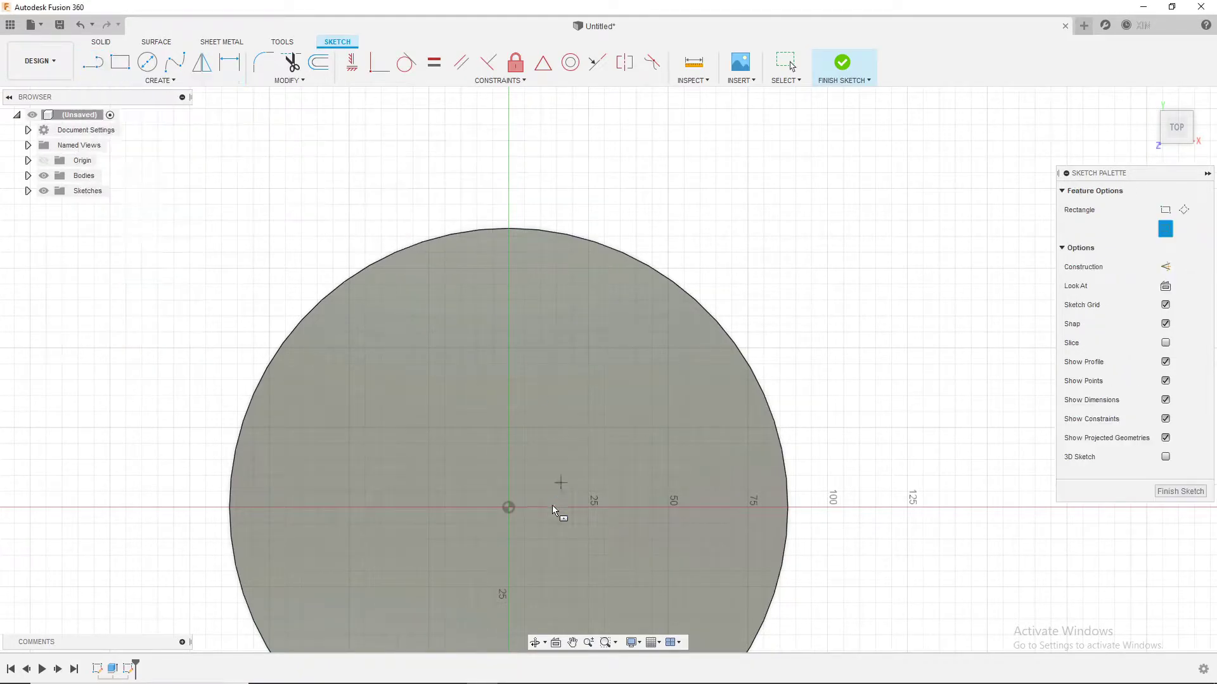
pyautogui.click(508, 508)
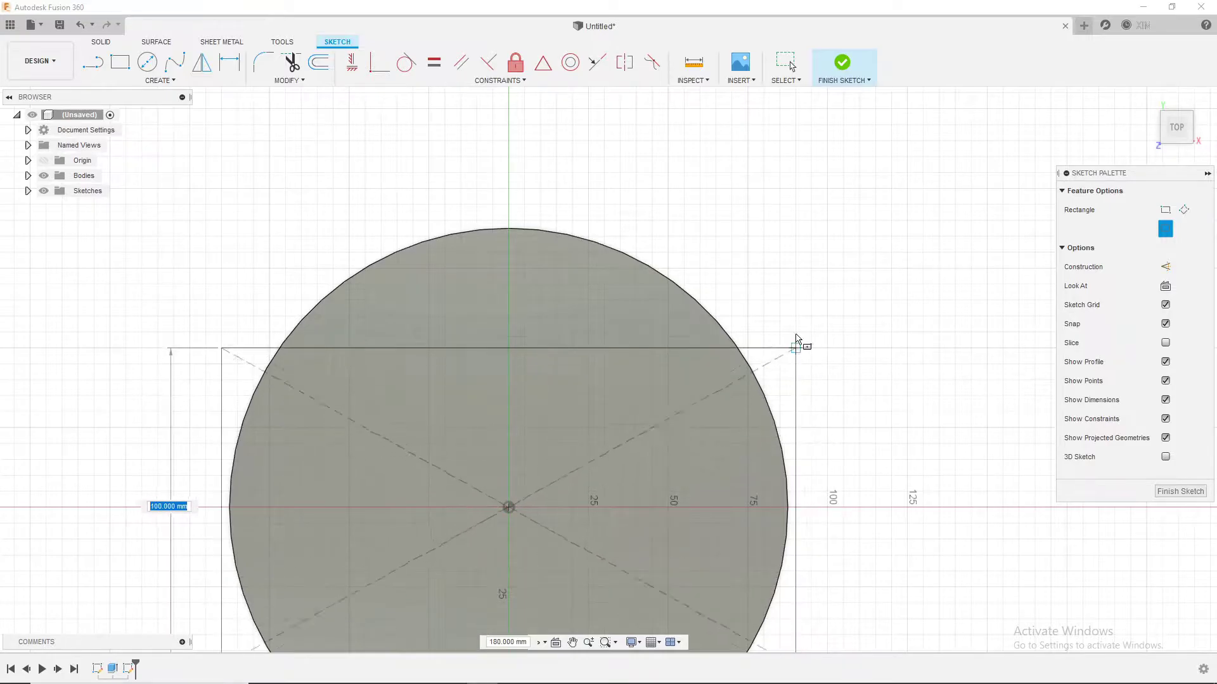
pyautogui.write('210')
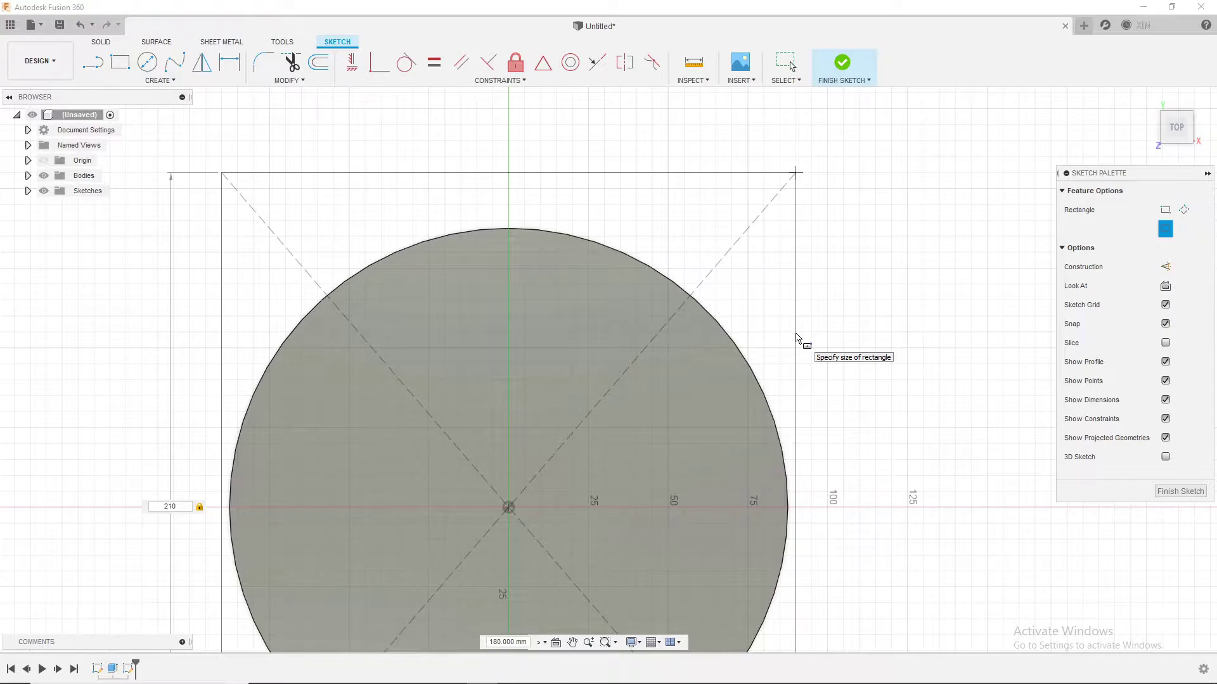
pyautogui.press('Tab')
pyautogui.write('2')
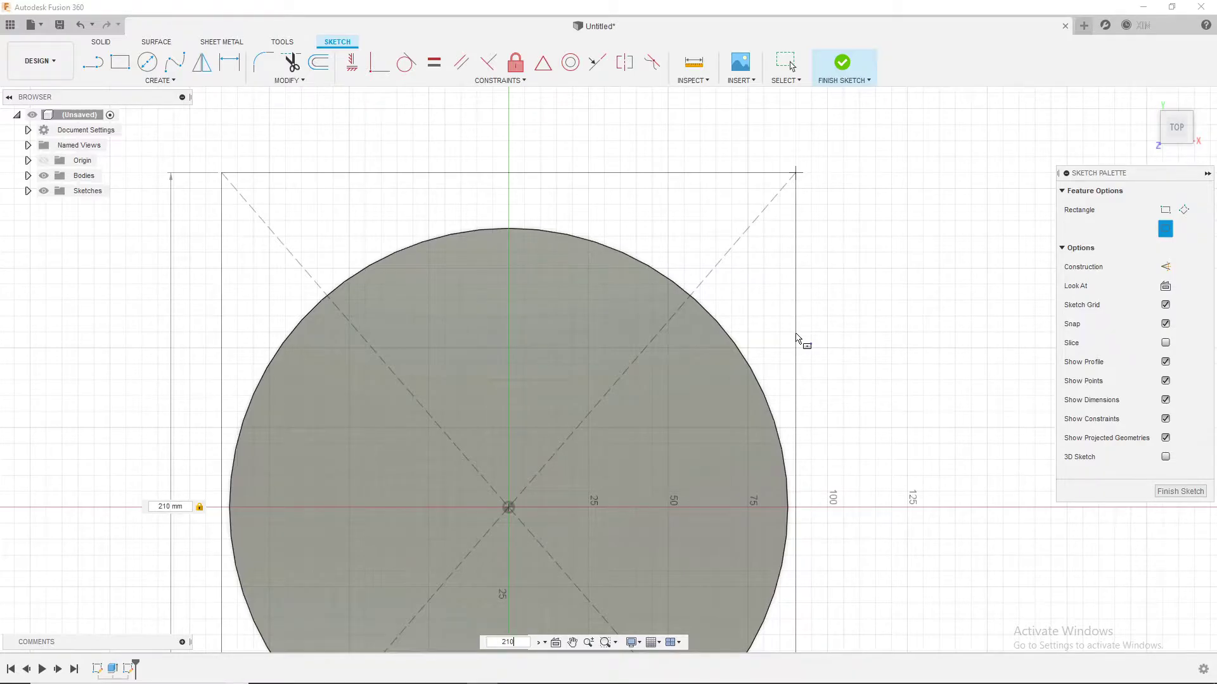
pyautogui.press('Return')
pyautogui.press('Escape')
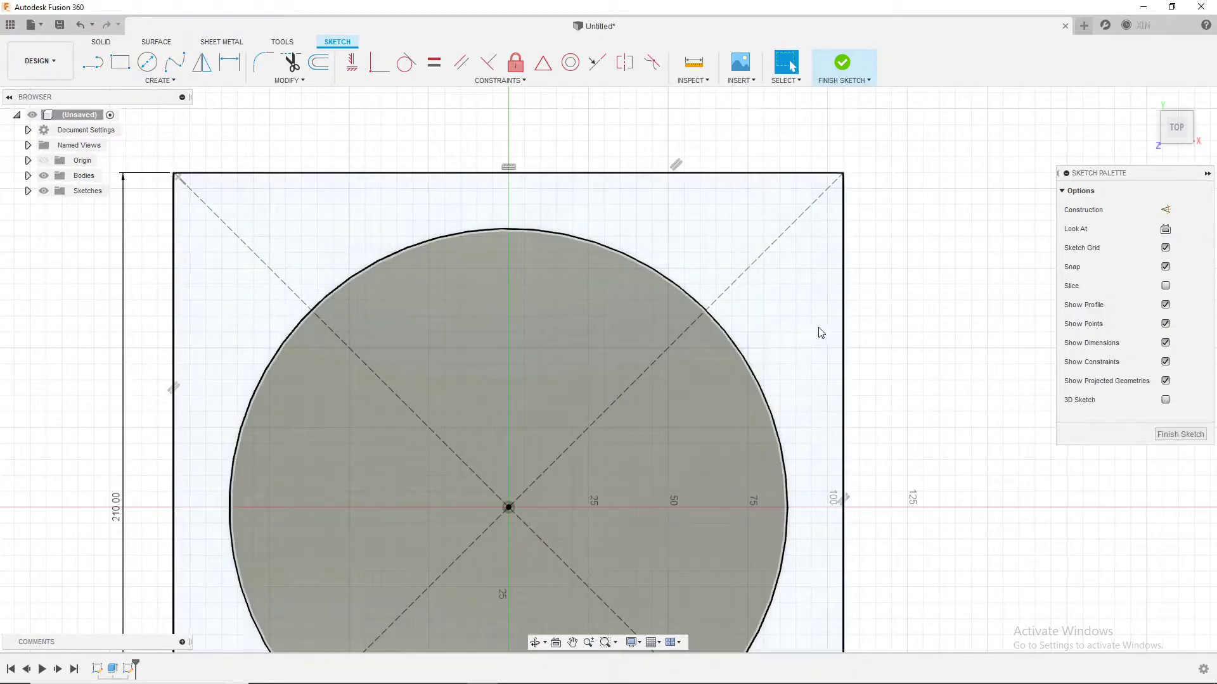
# Convert the square's right and top edges to construction lines.
pyautogui.click(846, 279)
pyautogui.press('x')
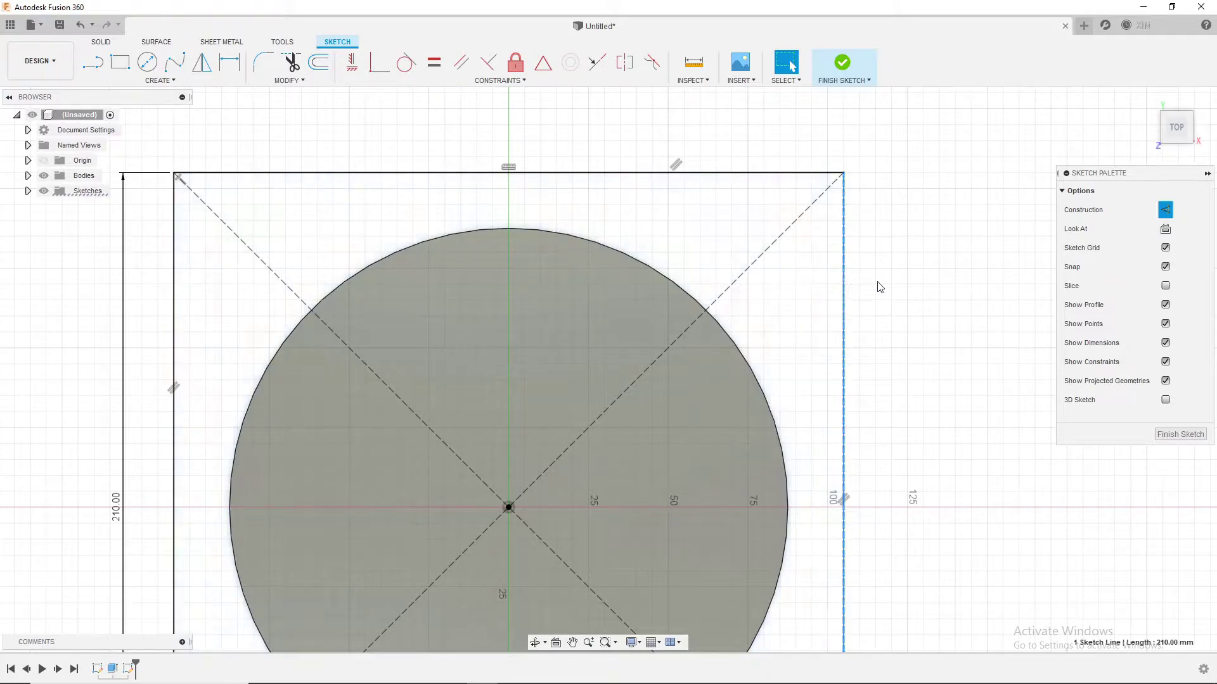
pyautogui.click(783, 173)
pyautogui.press('x')
pyautogui.press('Escape')
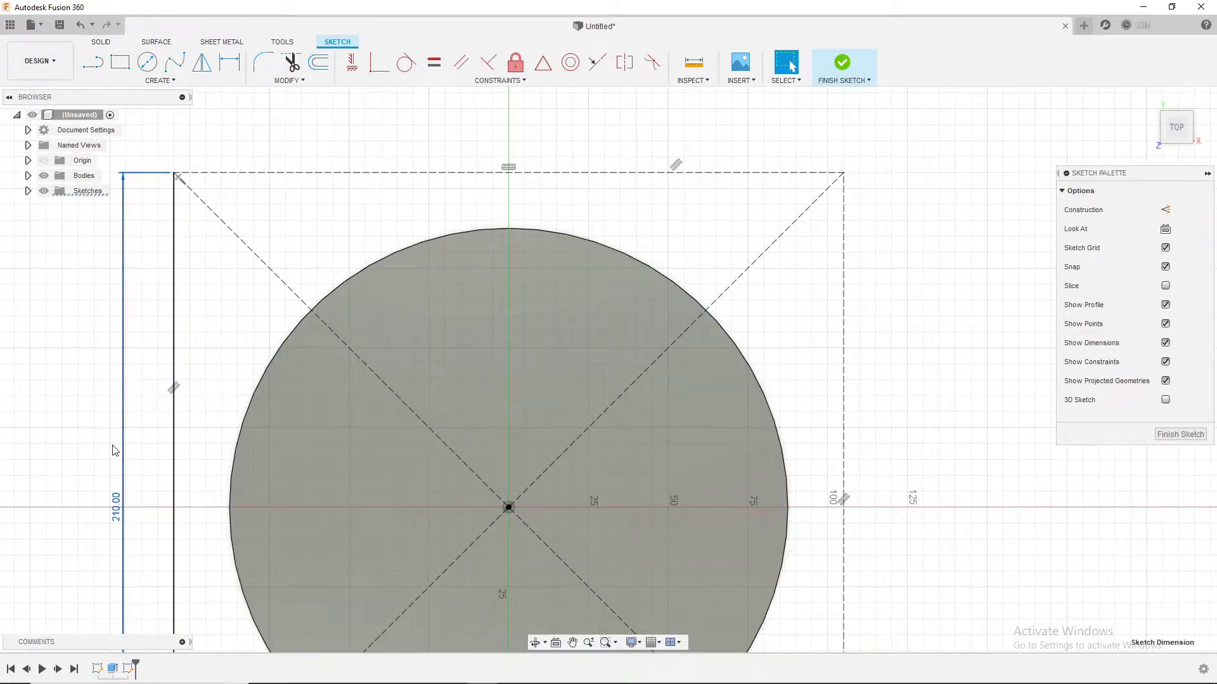
pyautogui.scroll(3, 163, 458)
pyautogui.scroll(-1, 158, 468)
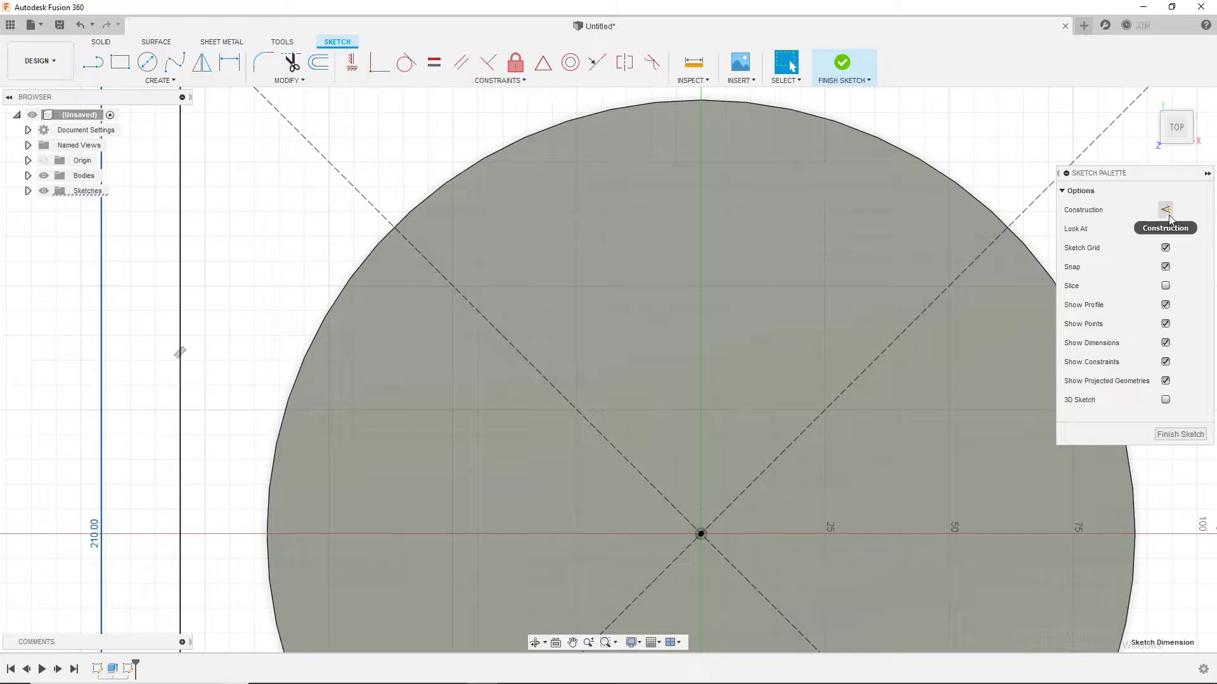
pyautogui.click(1026, 209)
pyautogui.press('Escape')
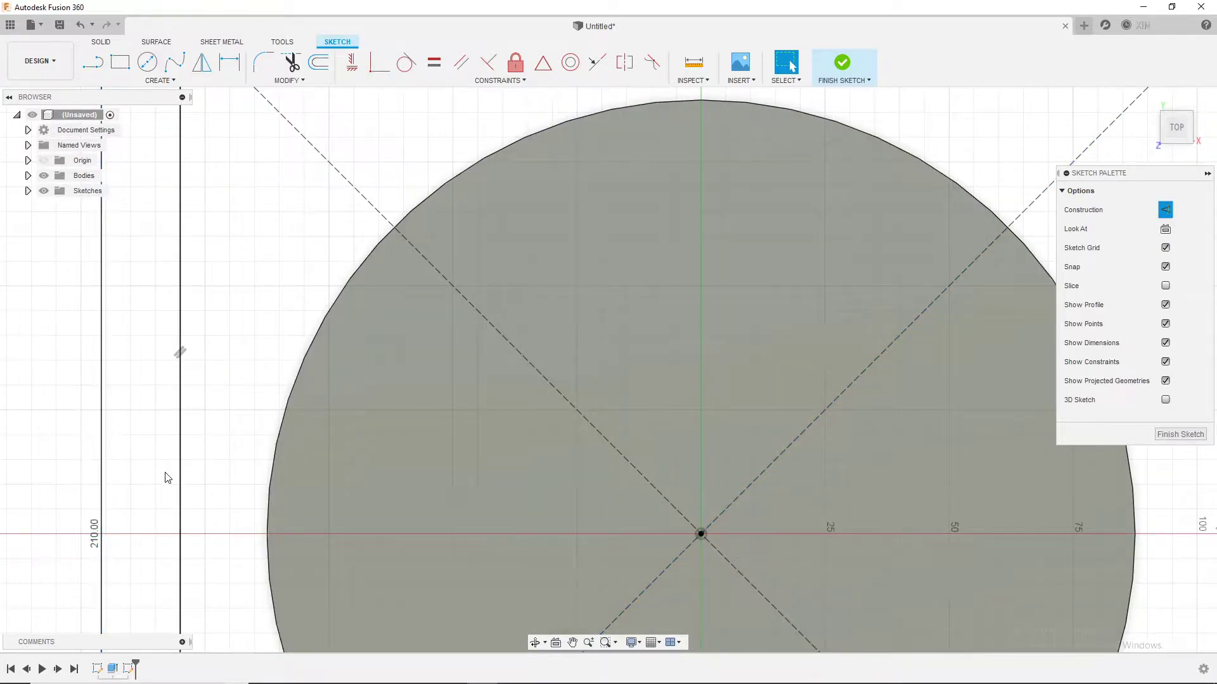
pyautogui.scroll(-3, 151, 500)
# Convert the square's left and bottom edges to construction lines.
pyautogui.click(167, 309)
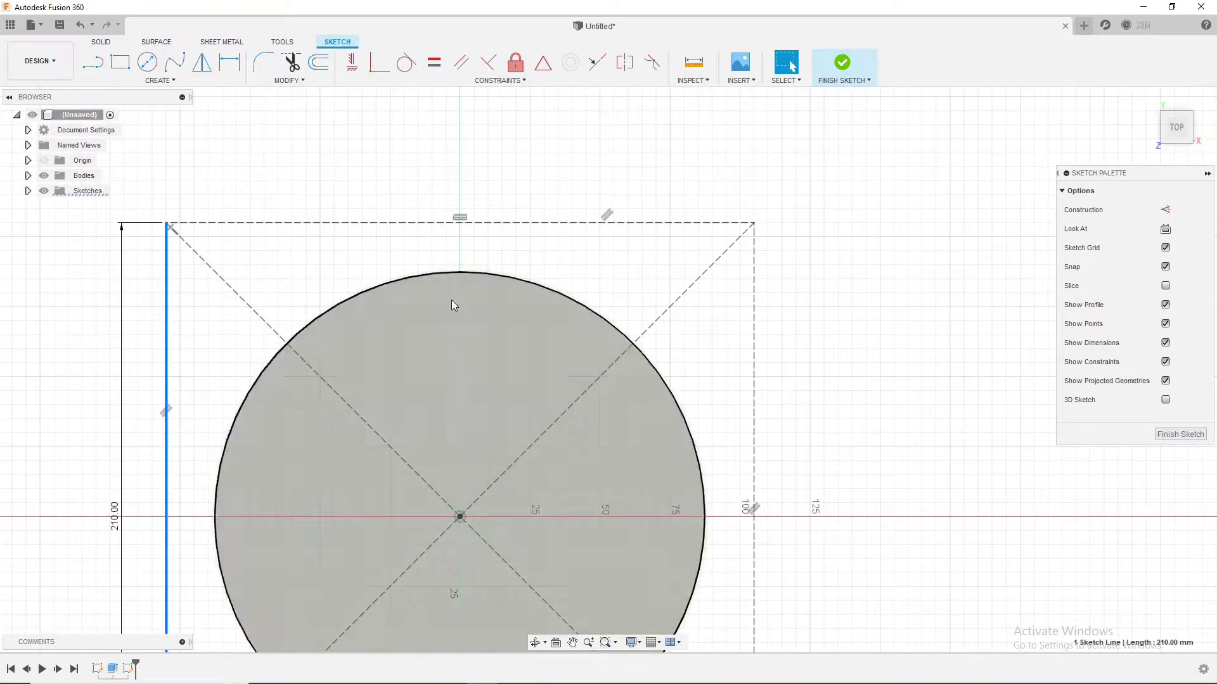
pyautogui.scroll(5, 506, 427)
pyautogui.scroll(-4, 491, 476)
pyautogui.moveTo(491, 475); pyautogui.dragTo(544, 253, button='middle')
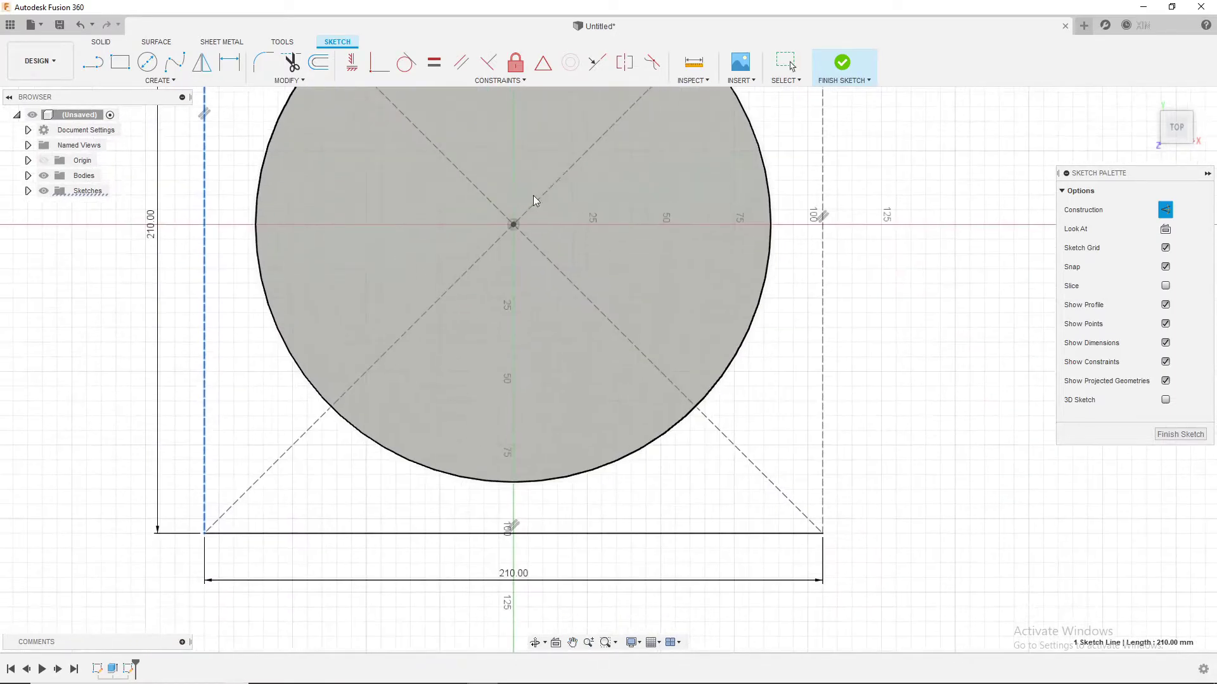
pyautogui.click(370, 534)
pyautogui.press('x')
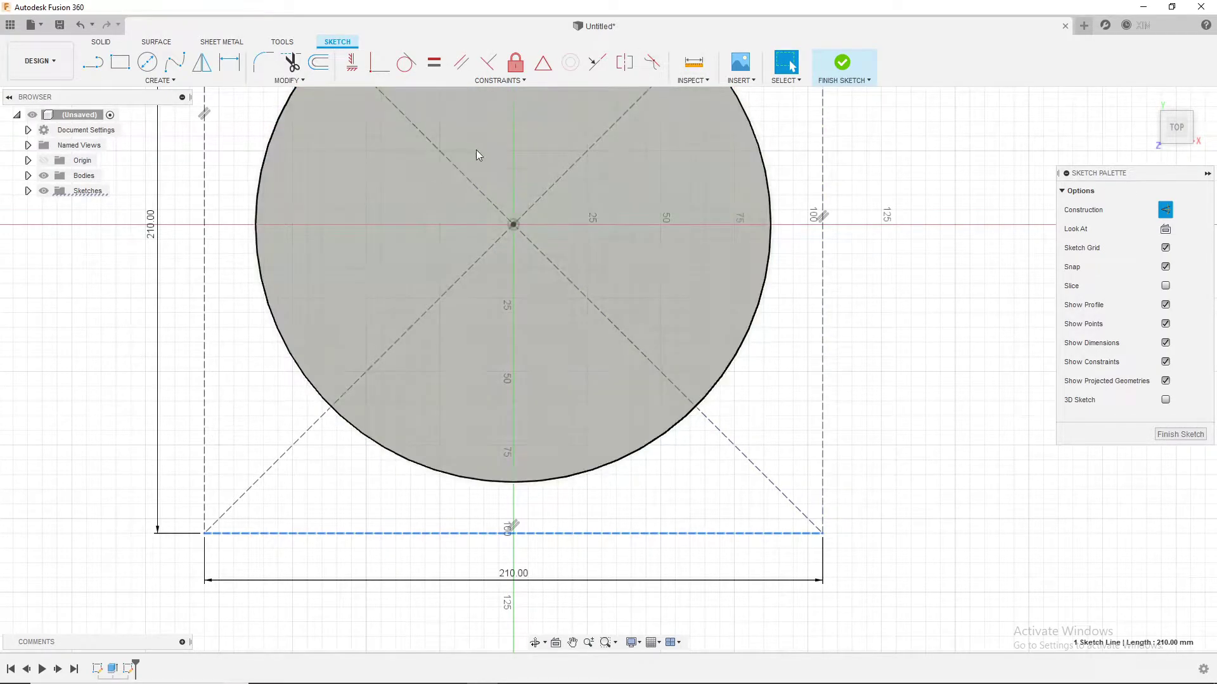
pyautogui.scroll(-3, 786, 312)
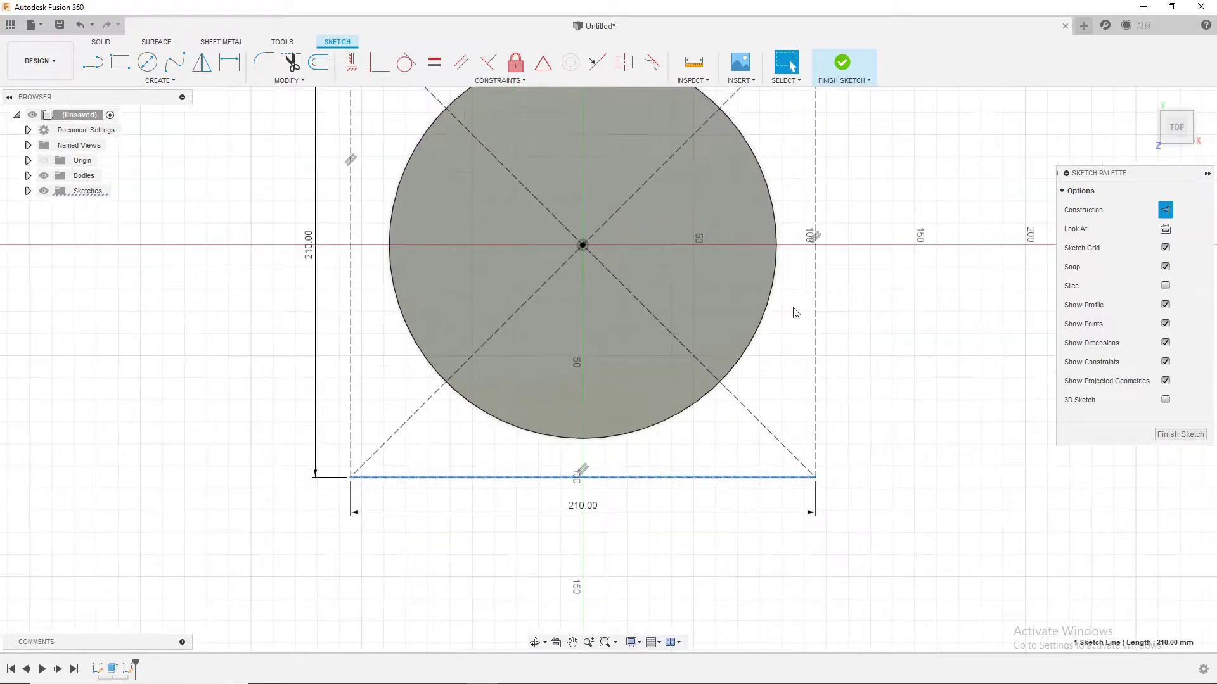
pyautogui.scroll(-1, 745, 301)
pyautogui.moveTo(636, 265)
pyautogui.mouseDown(button='middle')
pyautogui.moveTo(596, 413)
pyautogui.moveTo(536, 388)
pyautogui.mouseUp(button='middle')
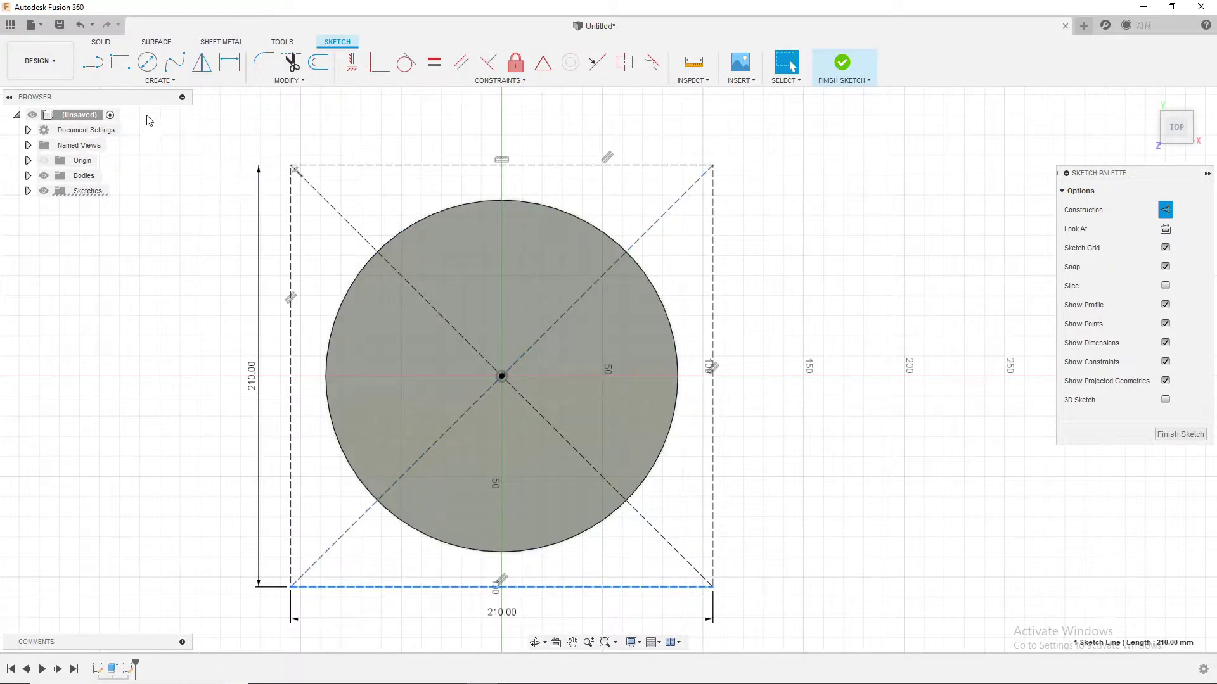
pyautogui.click(120, 62)
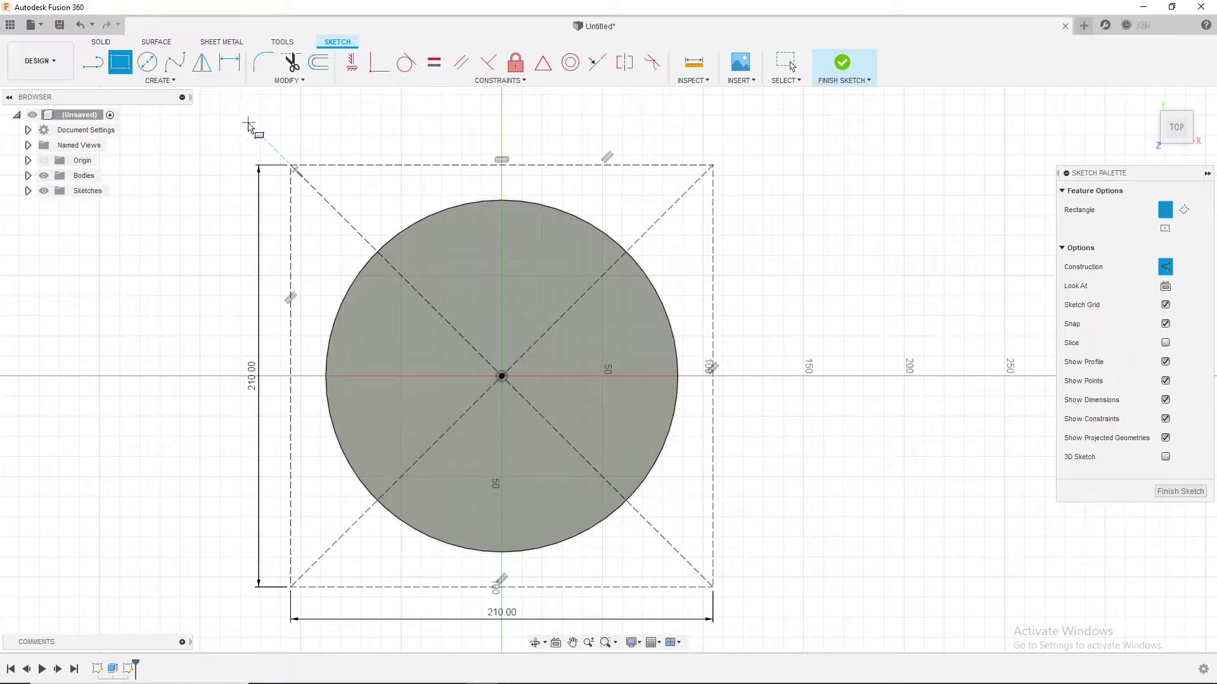
# Draw a 25 mm line starting at the disc's centre.
pyautogui.press('l')
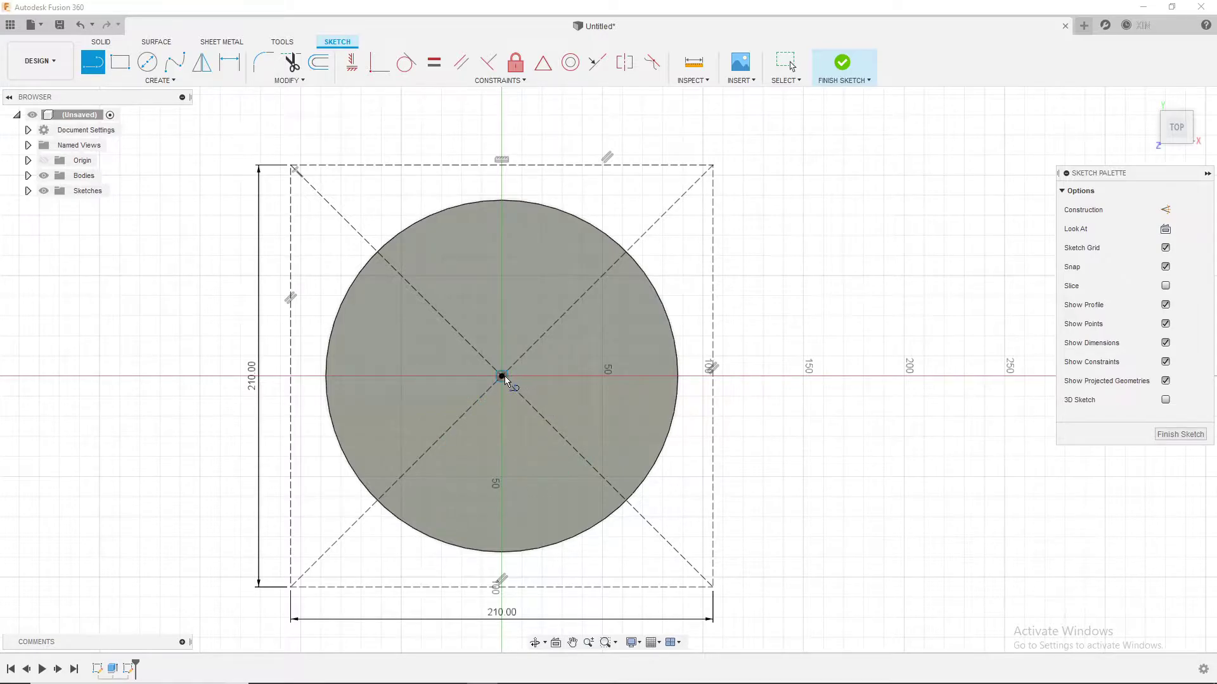
pyautogui.click(504, 377)
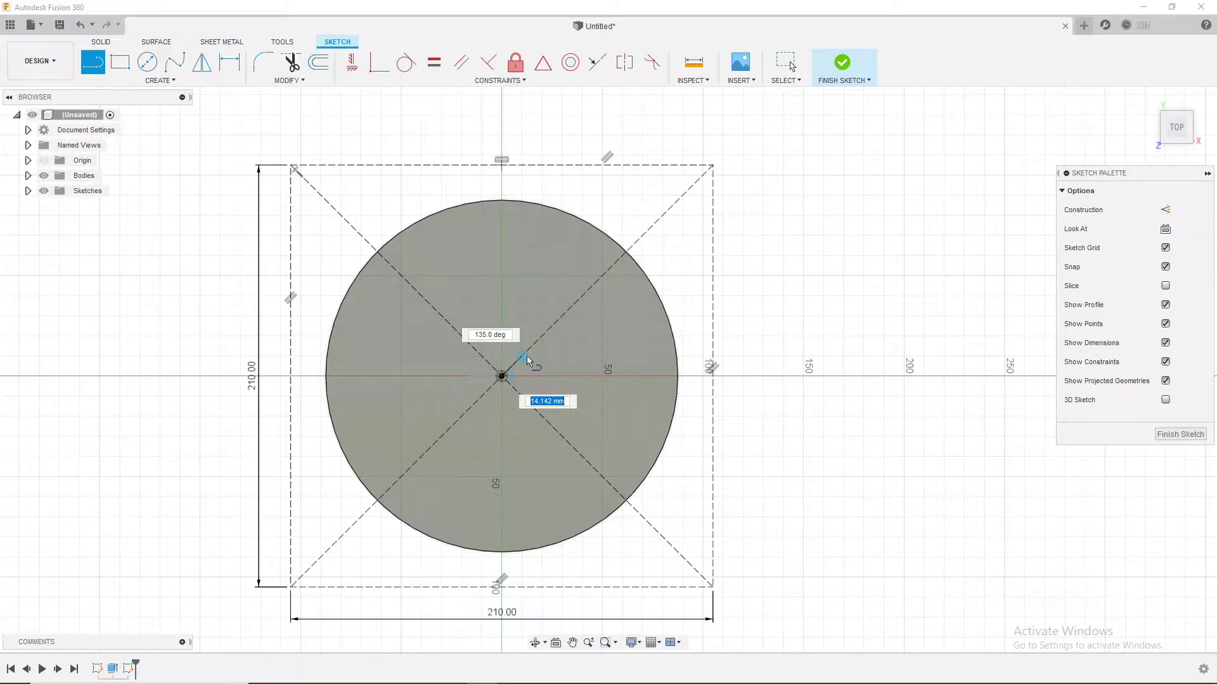
pyautogui.write('2')
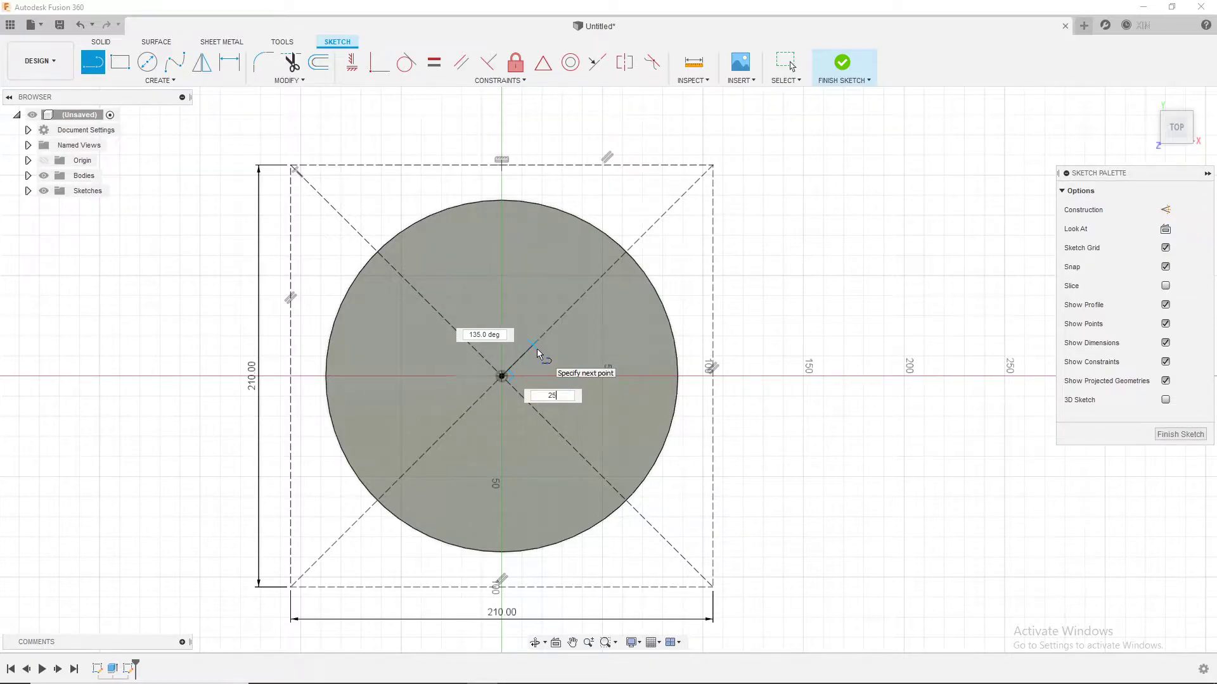
pyautogui.write('5')
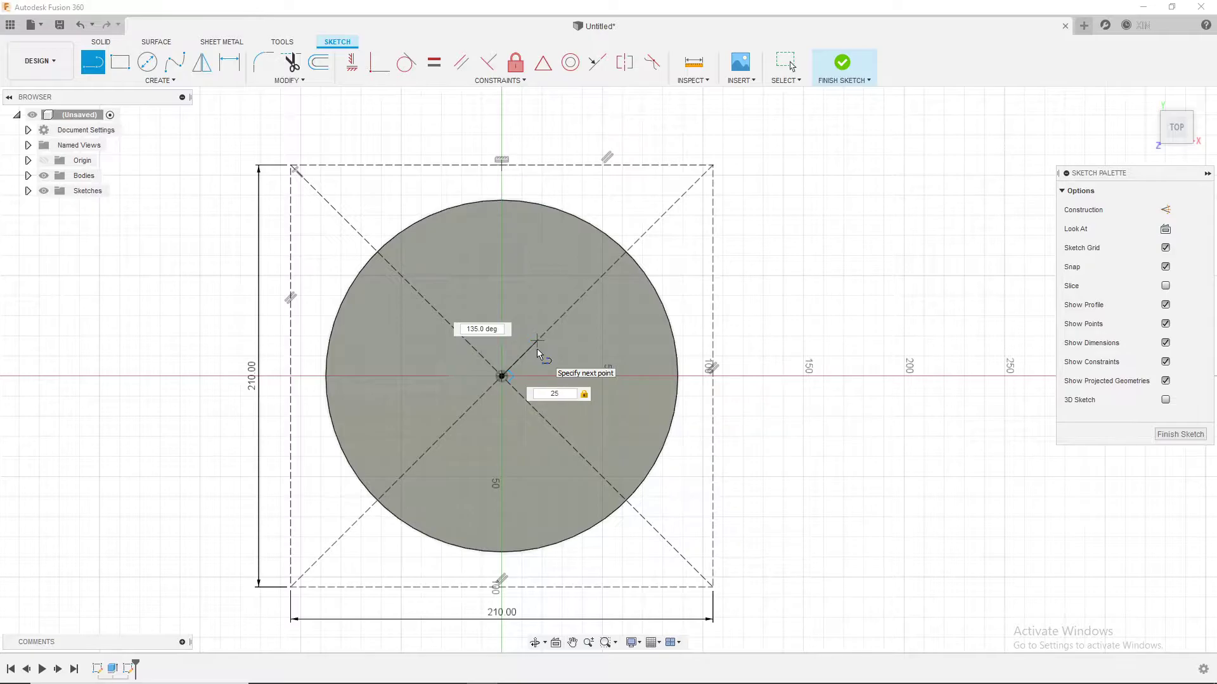
pyautogui.press('Return')
pyautogui.press('Escape')
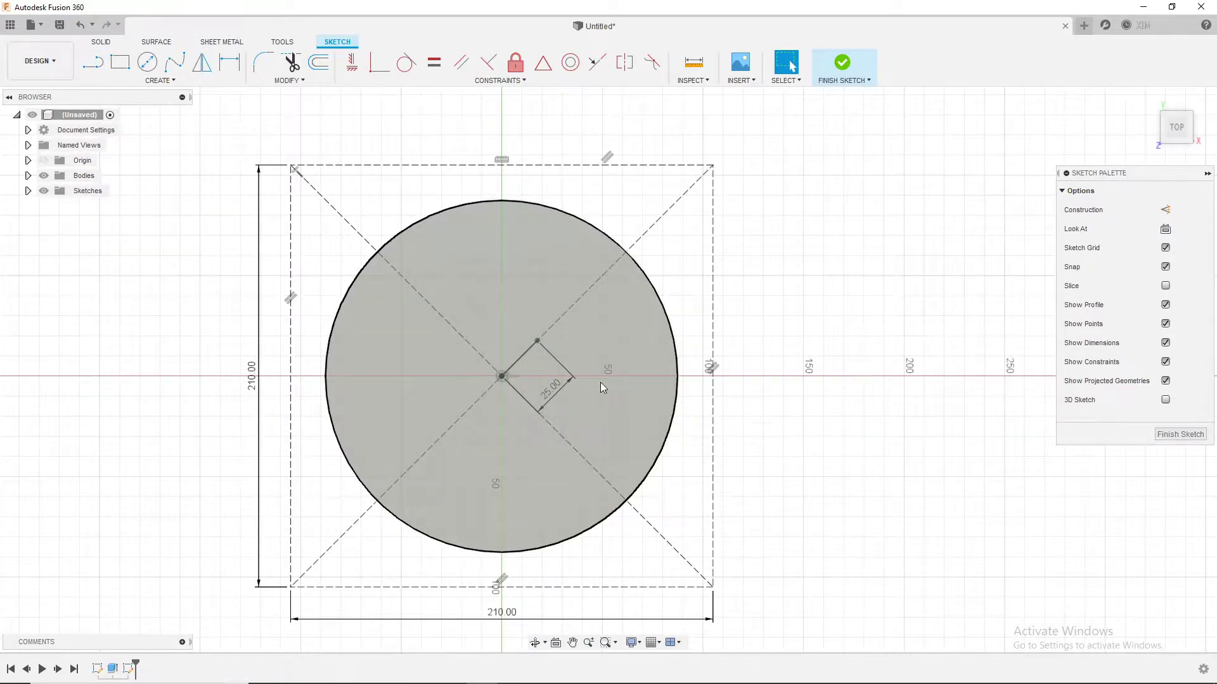
# Draw a closed upright square of lines around the centre from that line's end.
pyautogui.press('l')
pyautogui.click(538, 341)
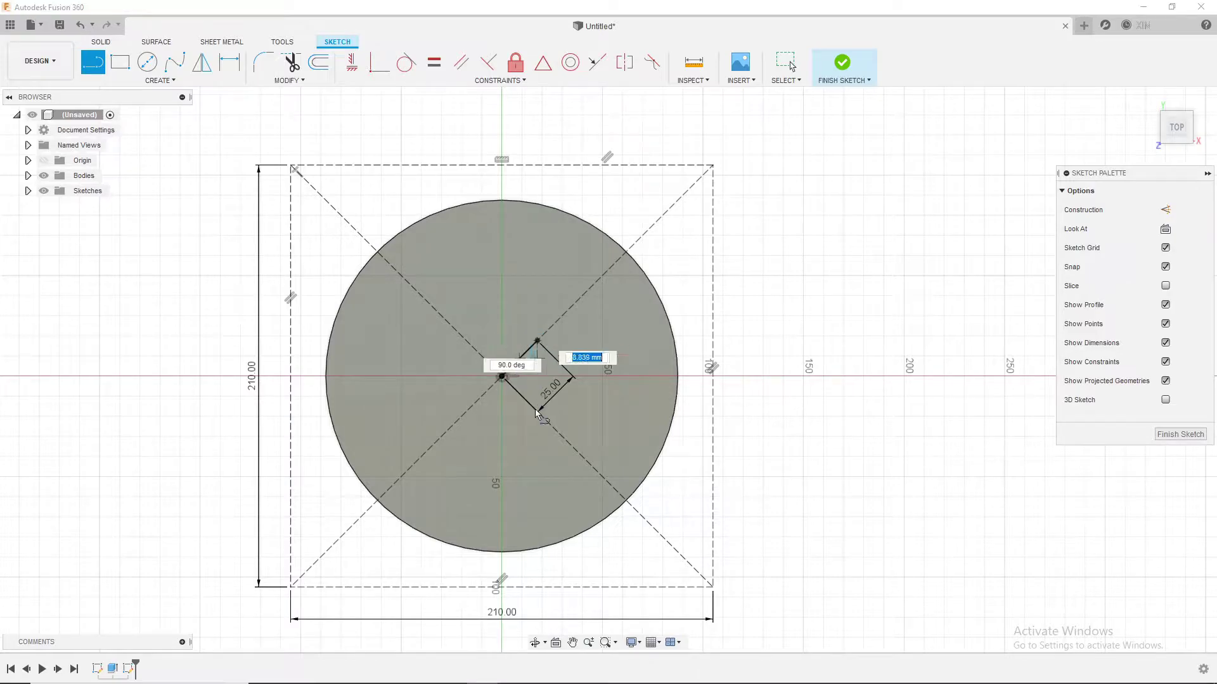
pyautogui.click(538, 412)
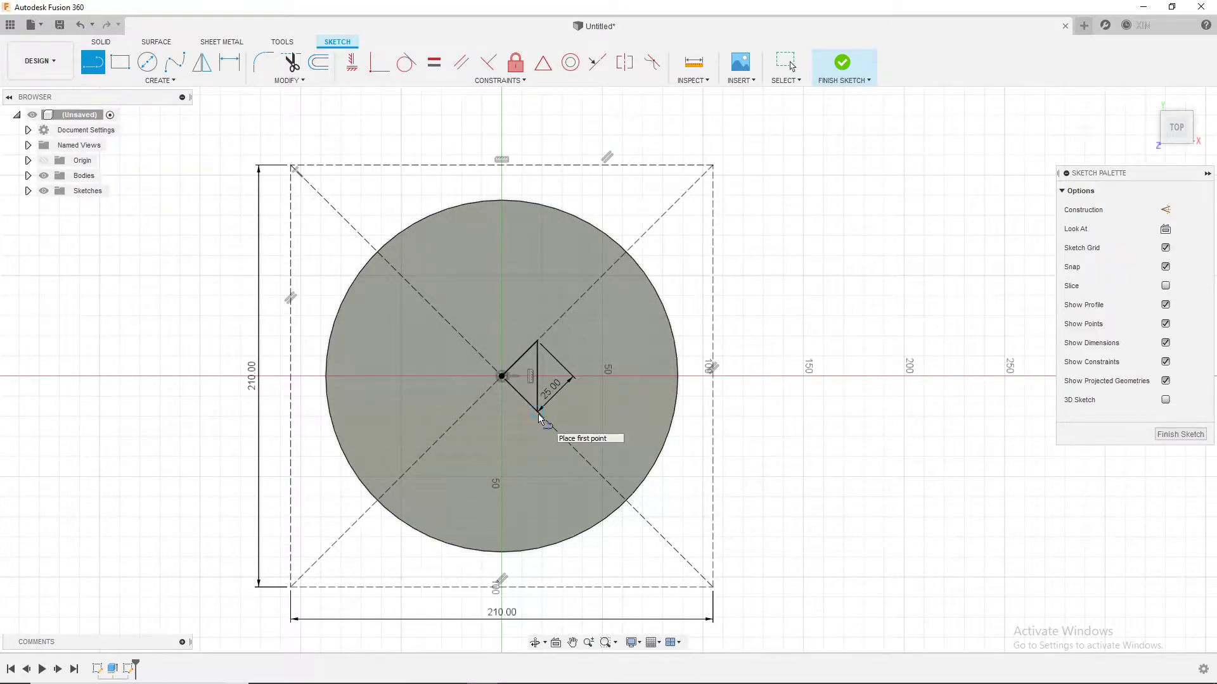
pyautogui.click(462, 411)
pyautogui.click(466, 341)
pyautogui.click(538, 342)
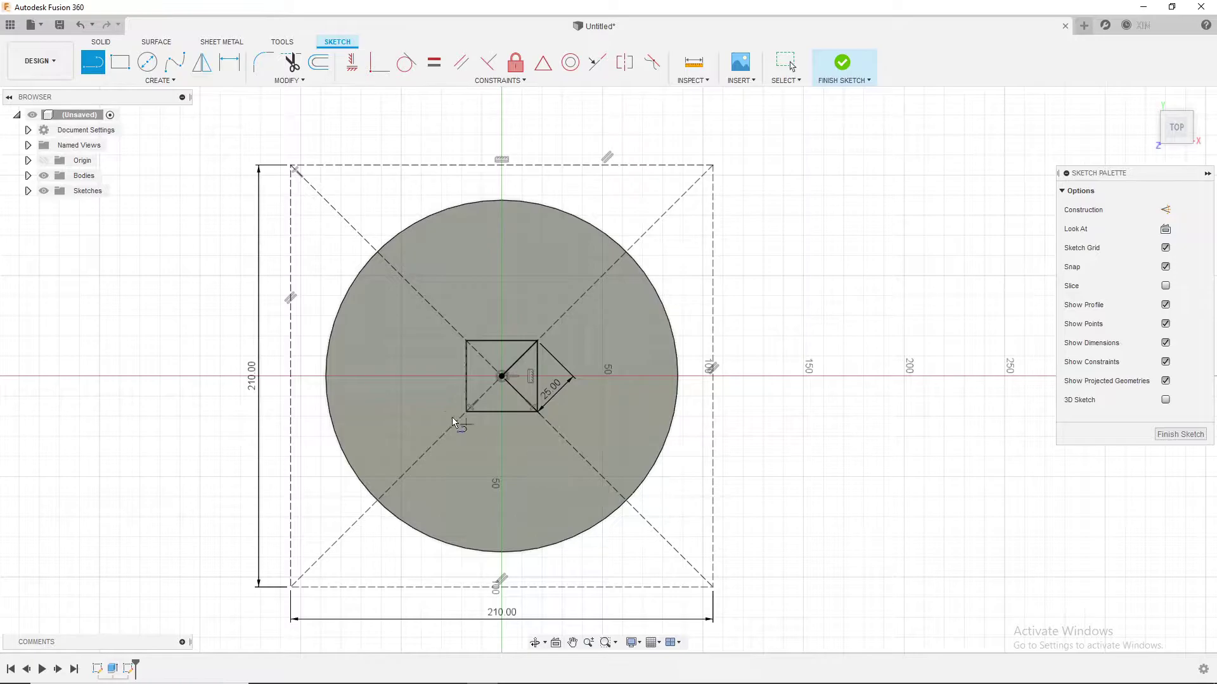
pyautogui.click(467, 412)
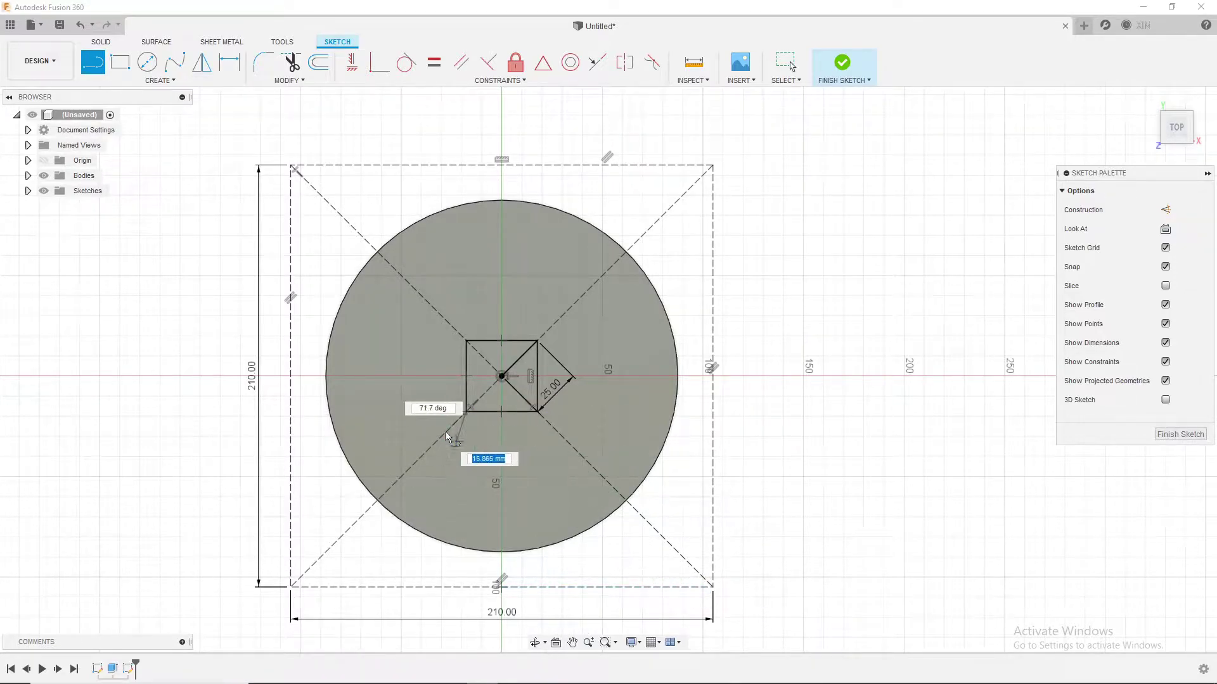
pyautogui.press('Escape')
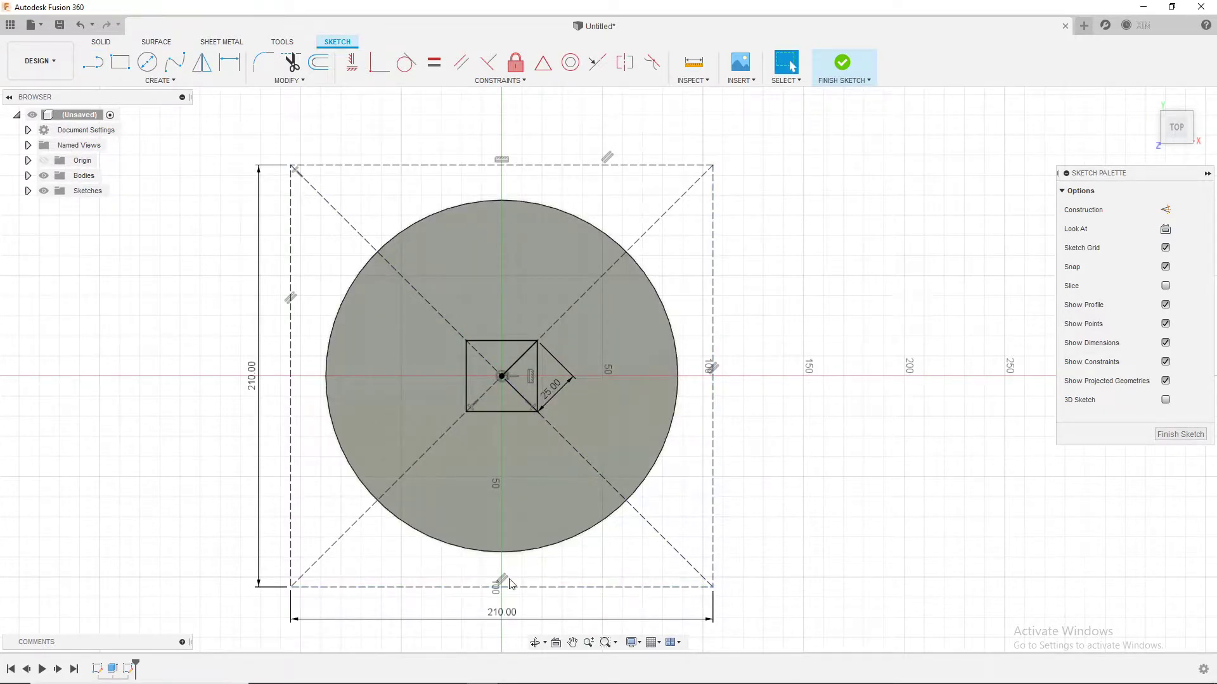
# Add 5 mm circles centred on all four corners of the 210 mm square.
pyautogui.press('c')
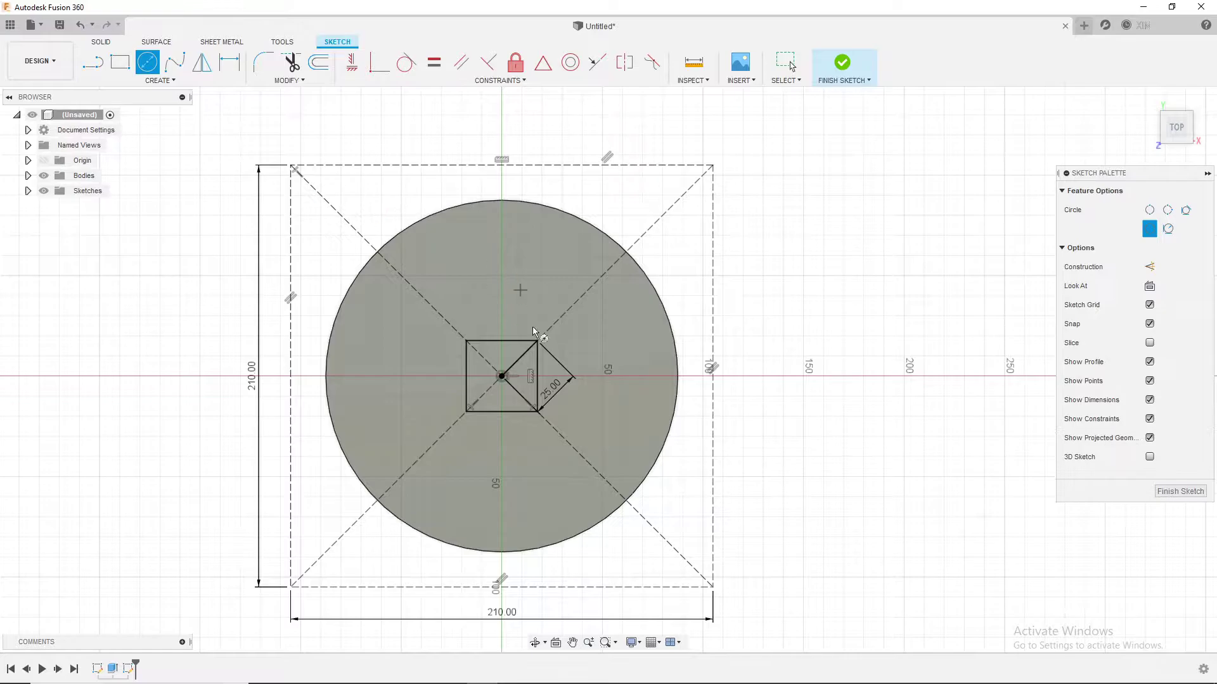
pyautogui.click(711, 587)
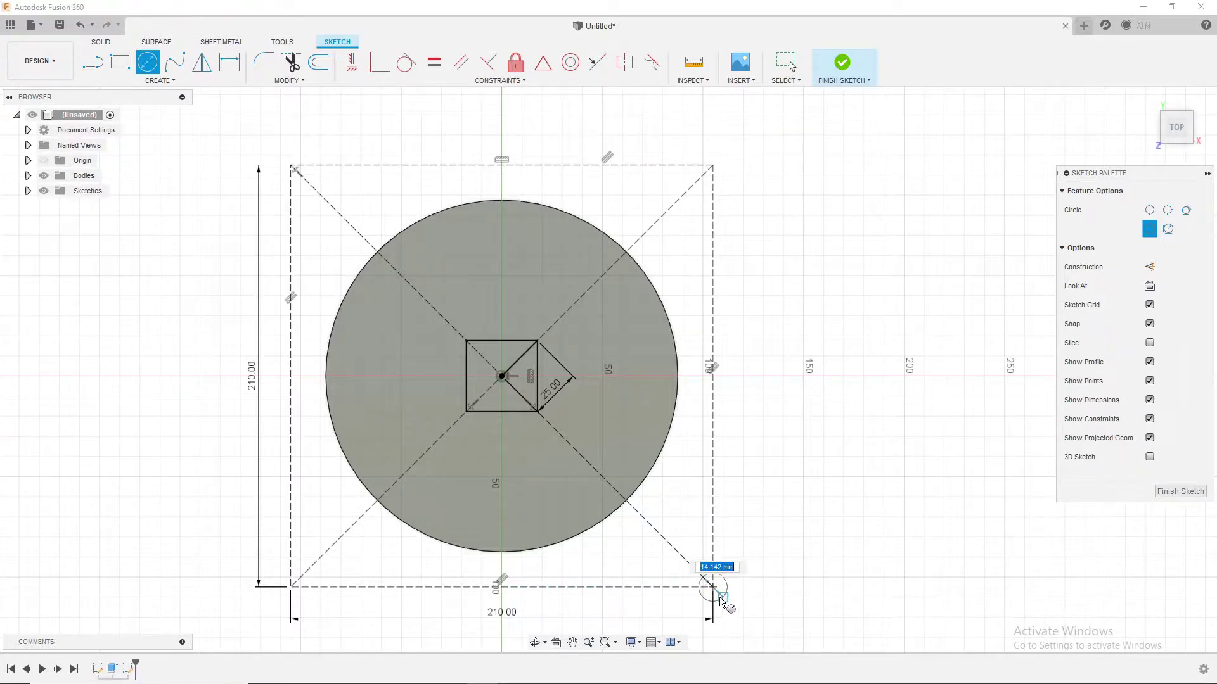
pyautogui.write('5')
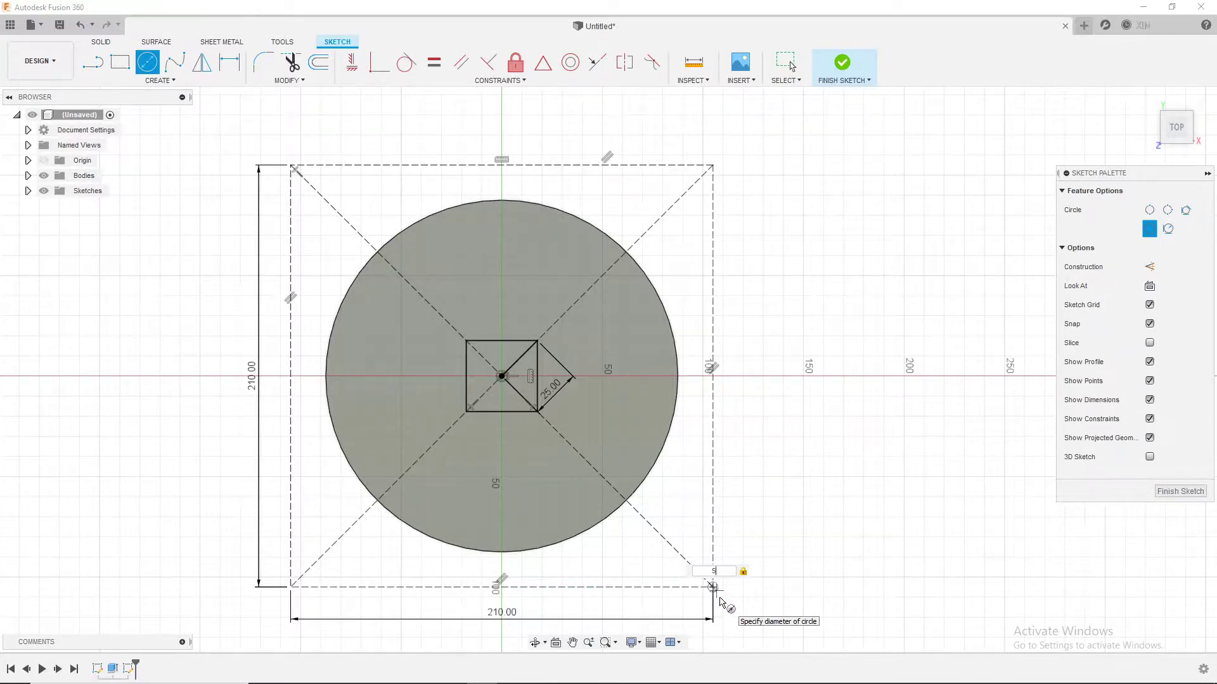
pyautogui.press('Return')
pyautogui.press('Escape')
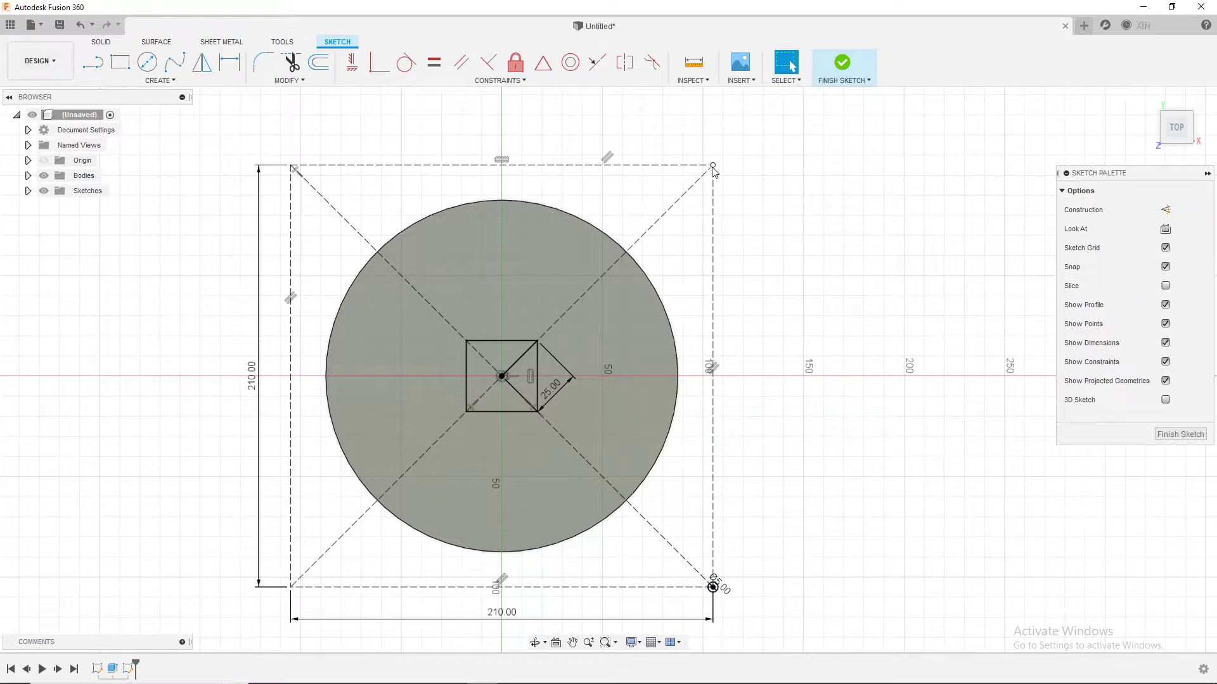
pyautogui.press('c')
pyautogui.click(712, 166)
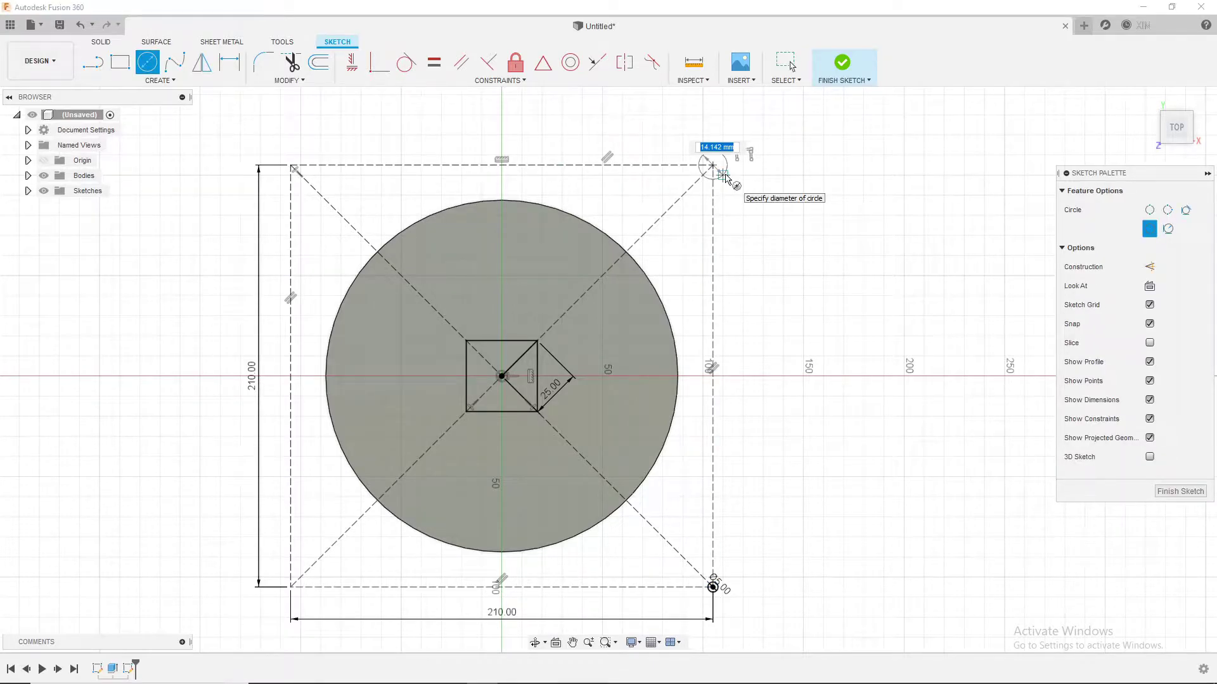
pyautogui.write('5')
pyautogui.press('Return')
pyautogui.press('Escape')
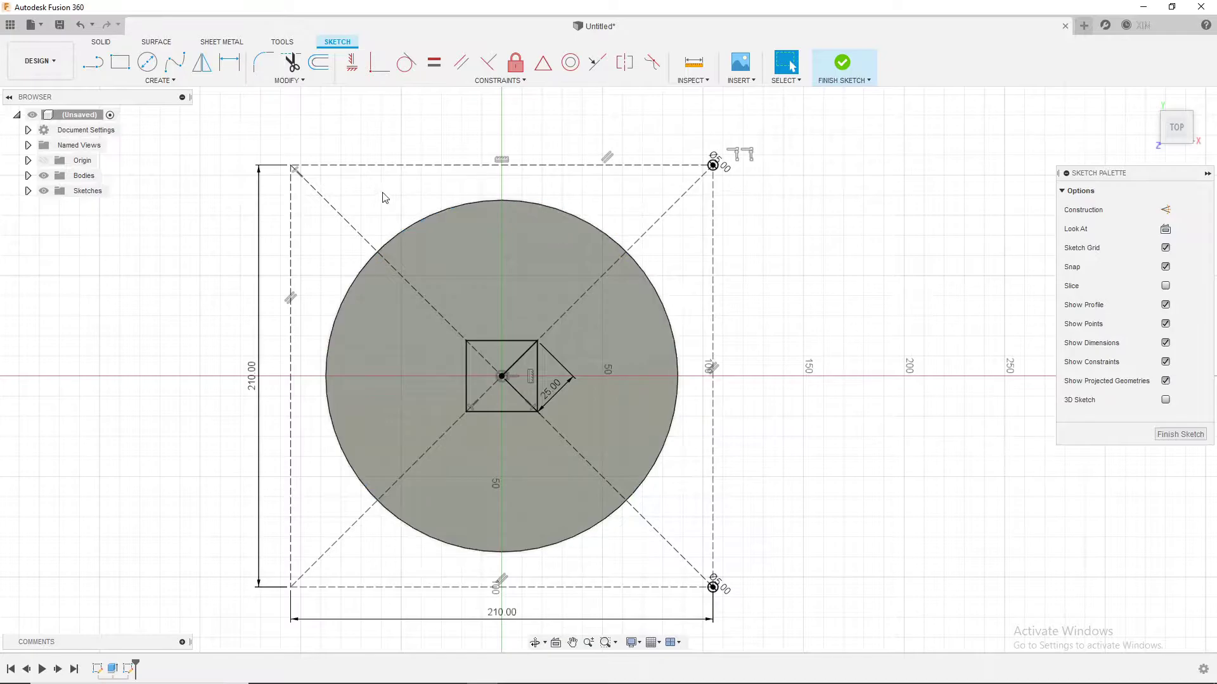
pyautogui.click(291, 166)
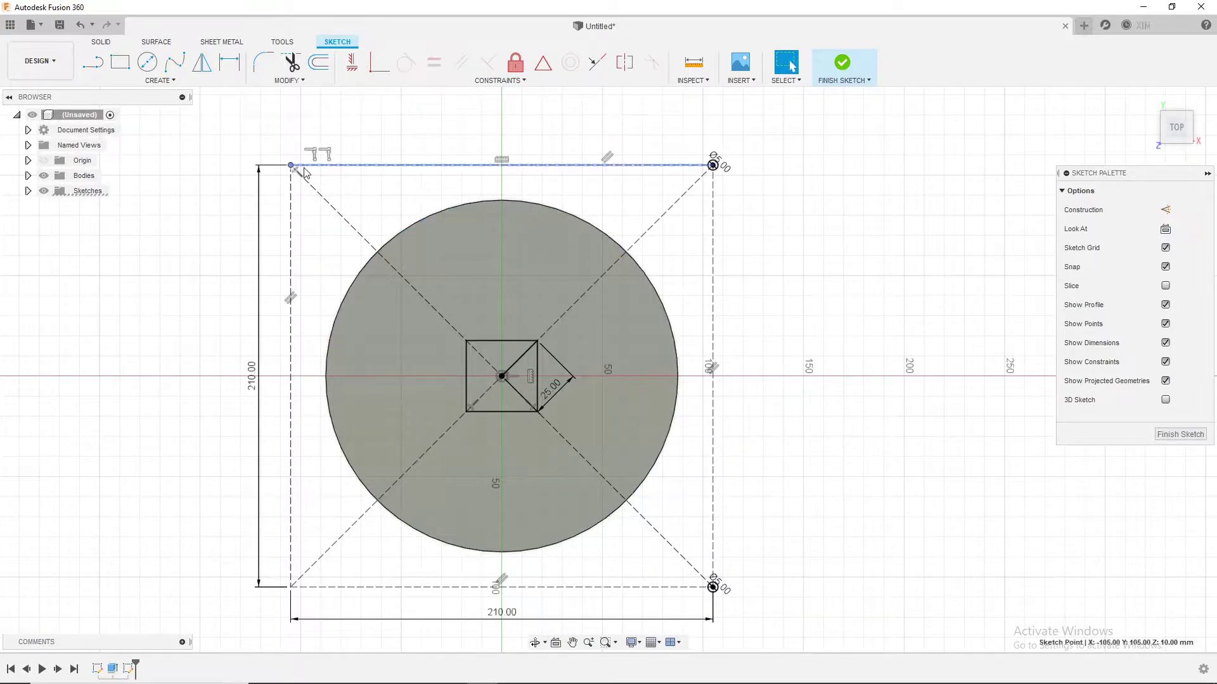
pyautogui.press('c')
pyautogui.click(292, 168)
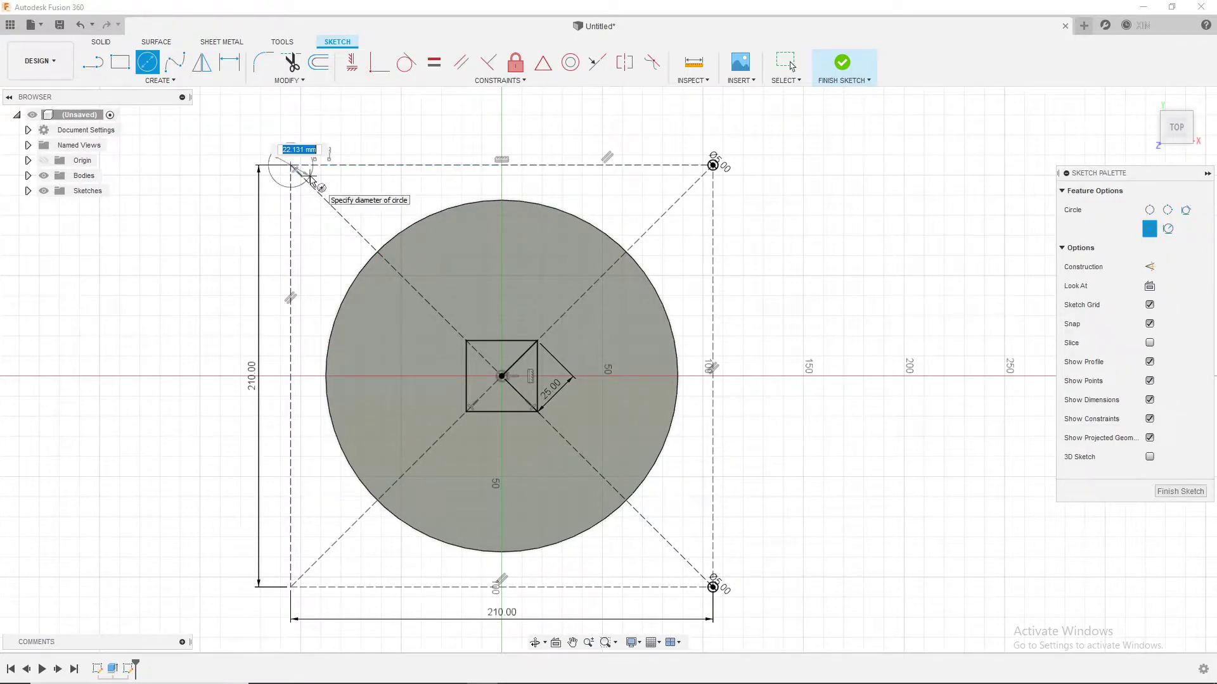
pyautogui.write('5')
pyautogui.press('Return')
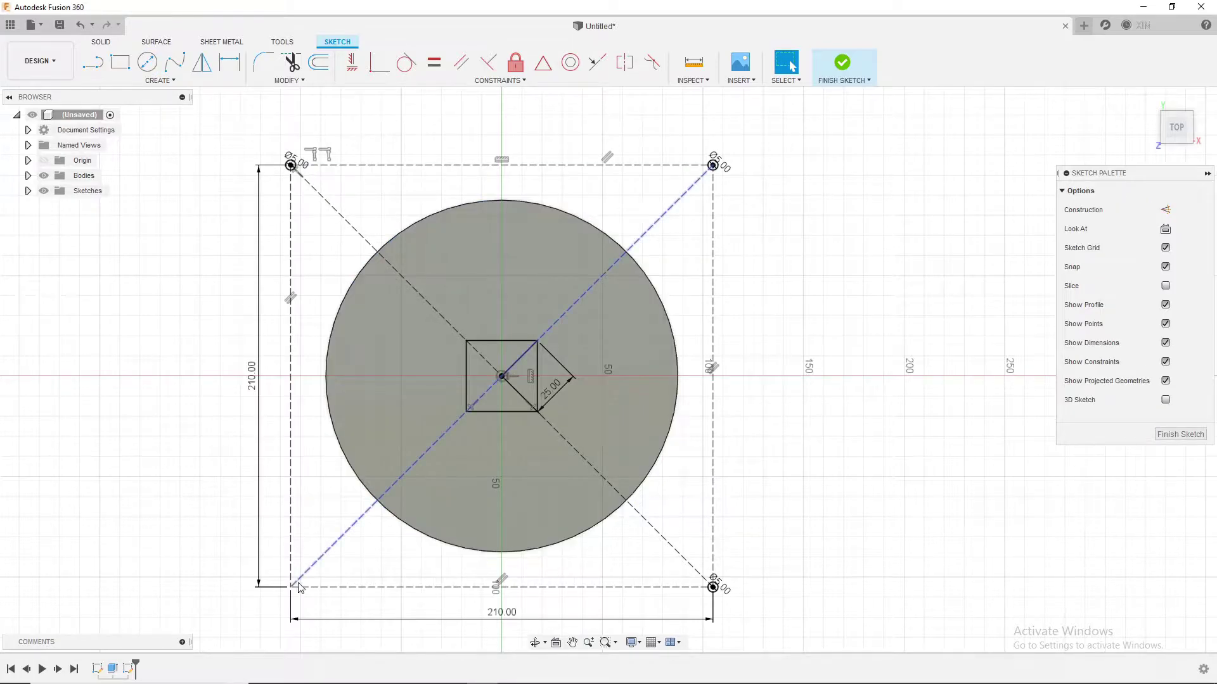
pyautogui.click(291, 587)
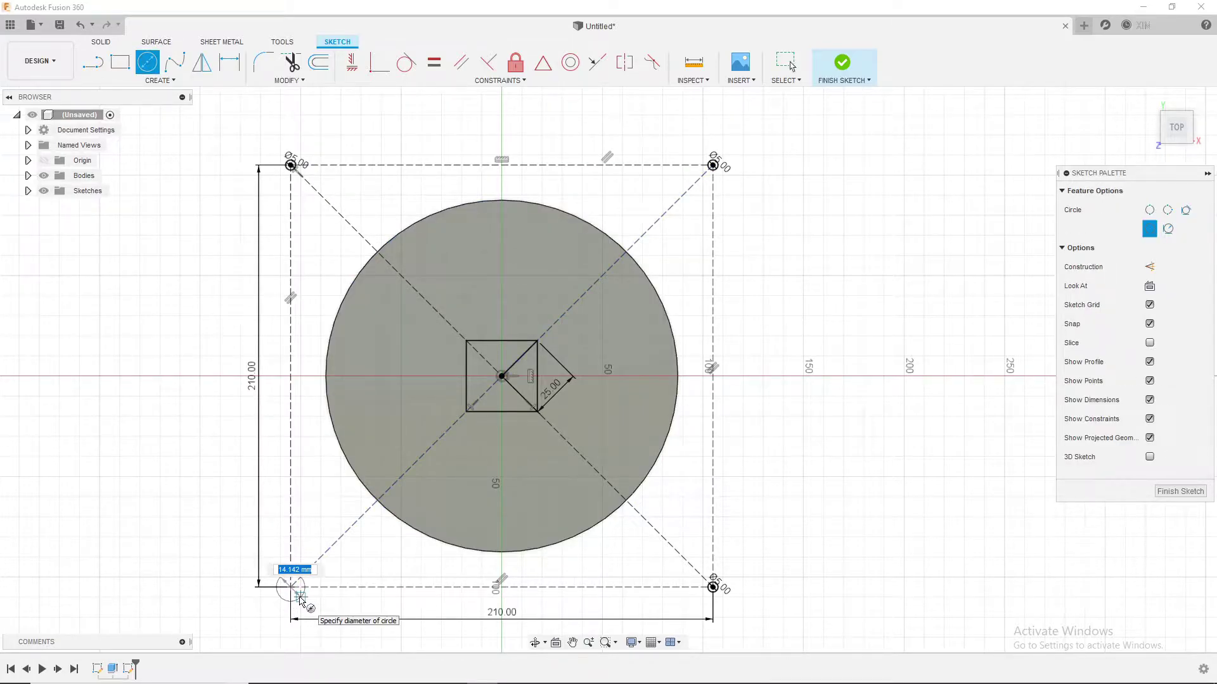
pyautogui.write('5')
pyautogui.press('Return')
pyautogui.press('Escape')
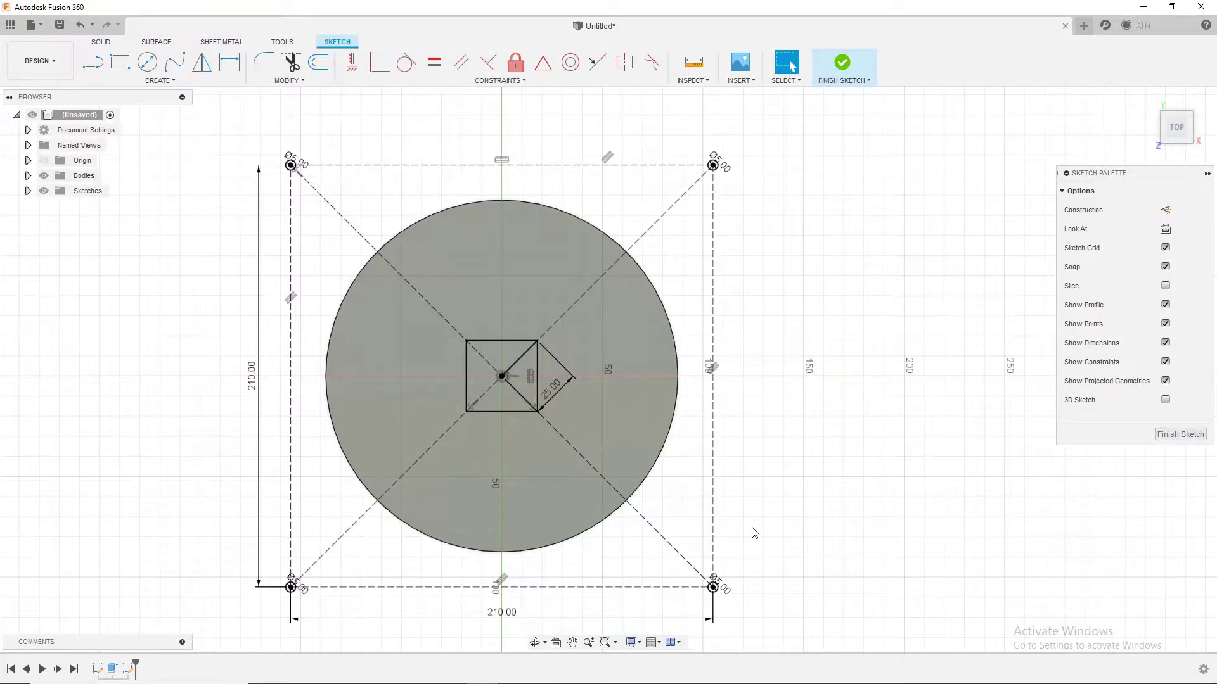
# Add 25 mm circles on the same four corners, concentric with the 5 mm ones.
pyautogui.press('c')
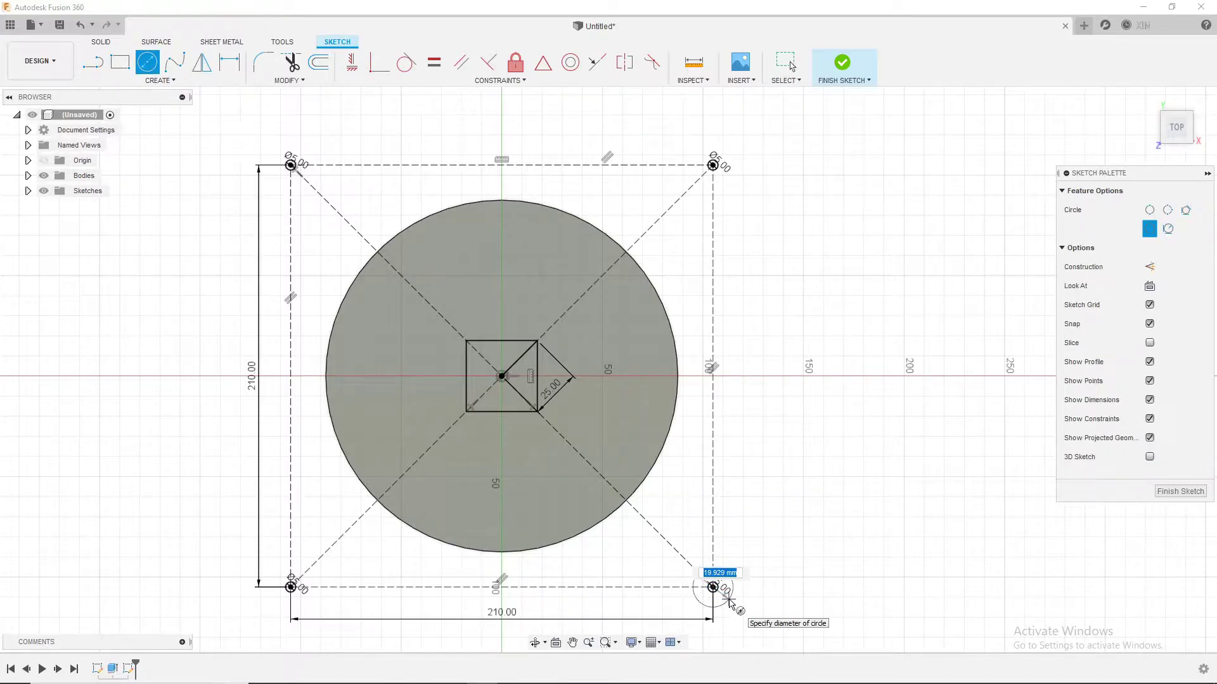
pyautogui.write('25')
pyautogui.press('Return')
pyautogui.press('Escape')
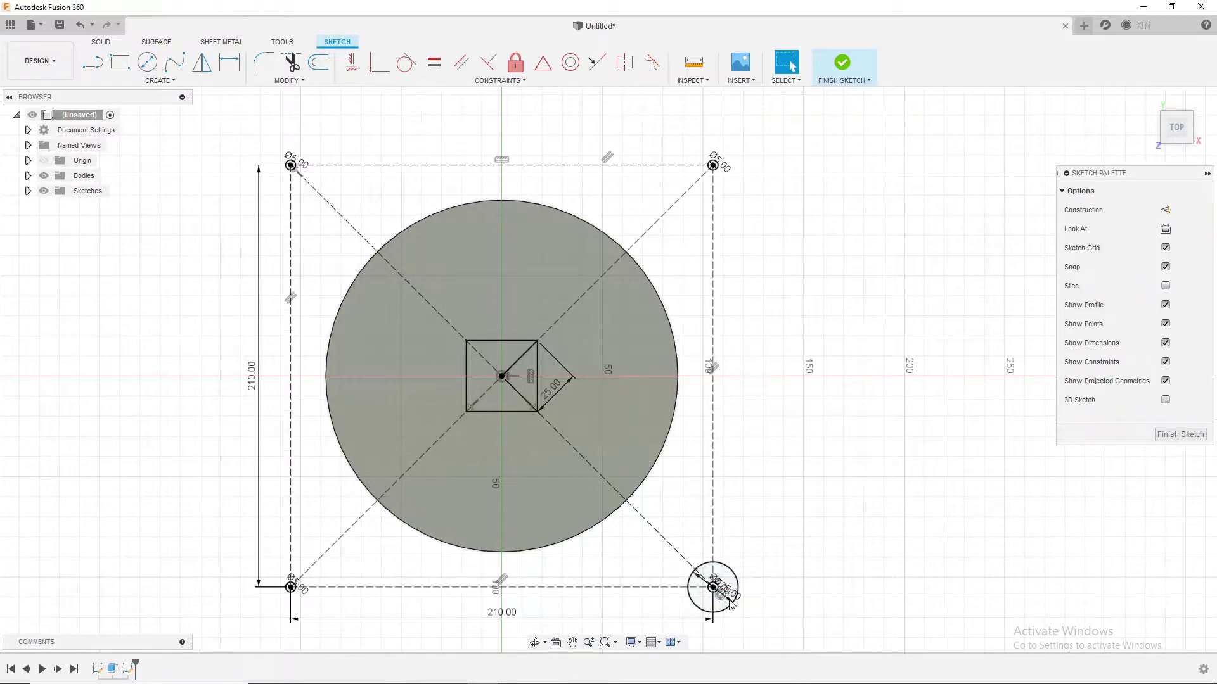
pyautogui.press('c')
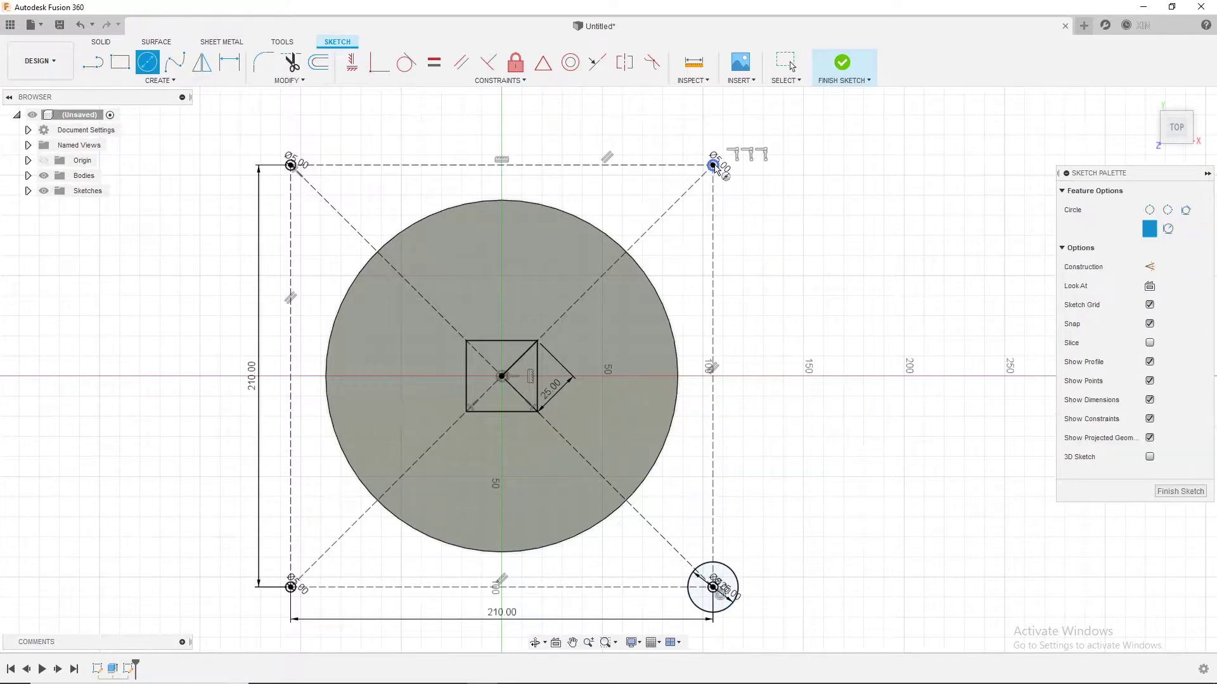
pyautogui.click(713, 166)
pyautogui.write('25')
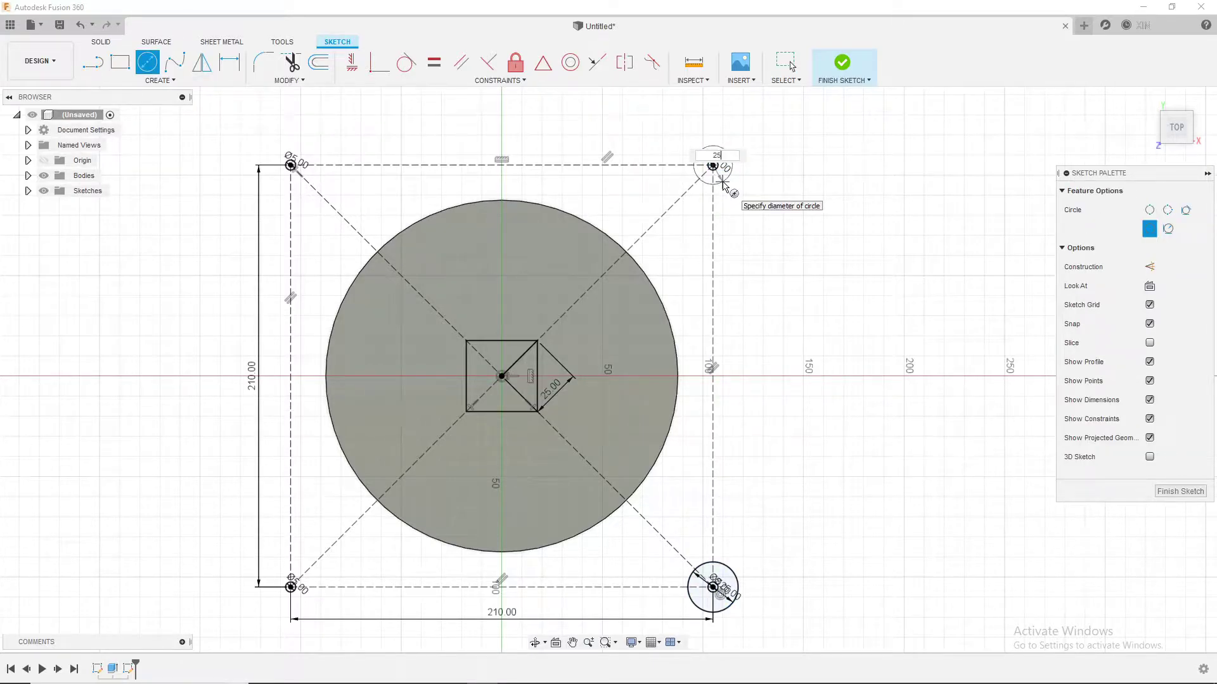
pyautogui.press('Return')
pyautogui.press('Escape')
pyautogui.press('c')
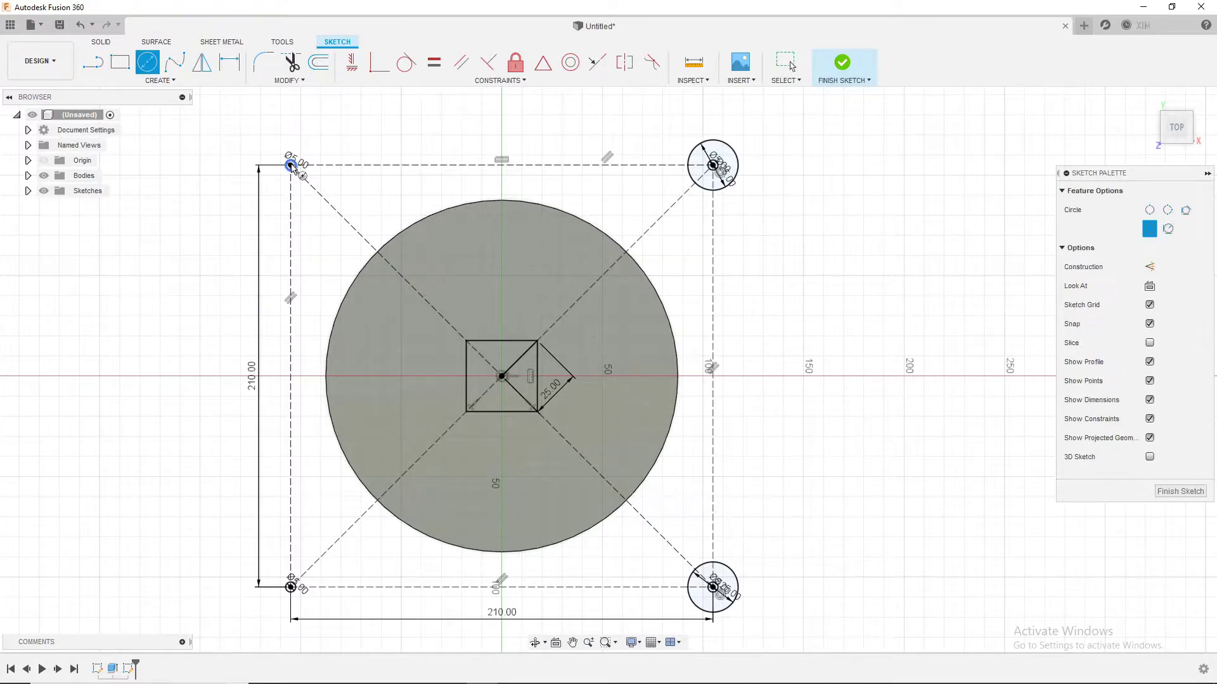
pyautogui.click(290, 165)
pyautogui.write('25')
pyautogui.press('Return')
pyautogui.press('Escape')
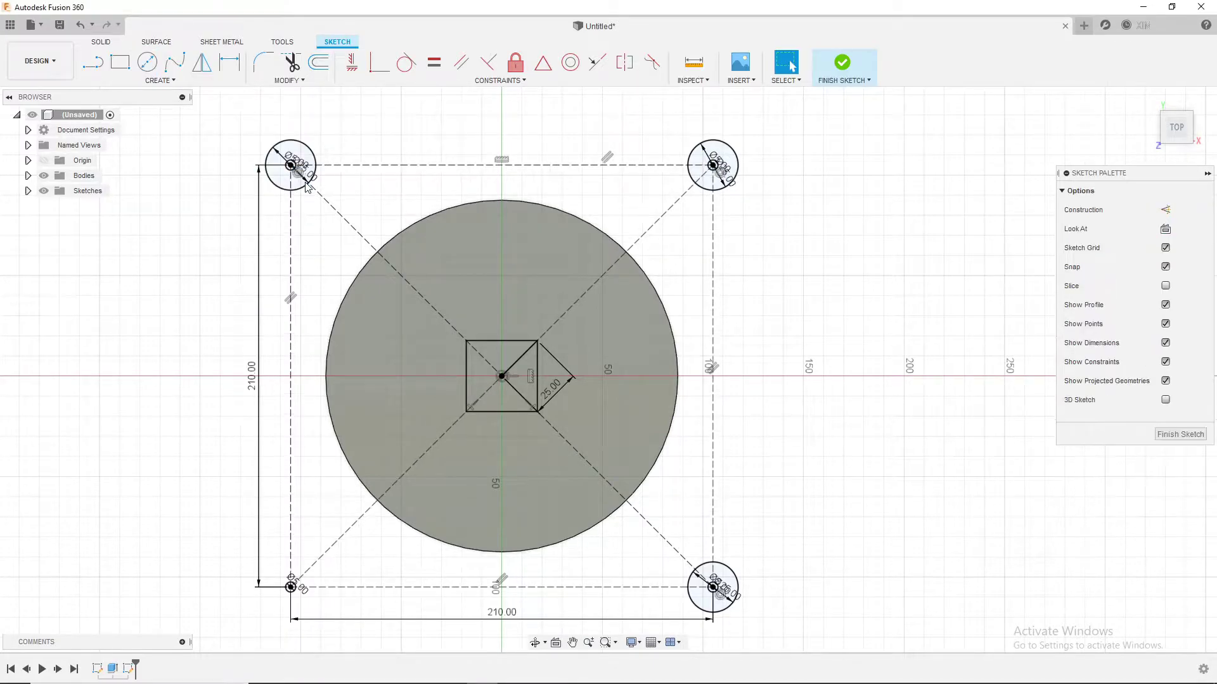
pyautogui.press('c')
pyautogui.click(290, 587)
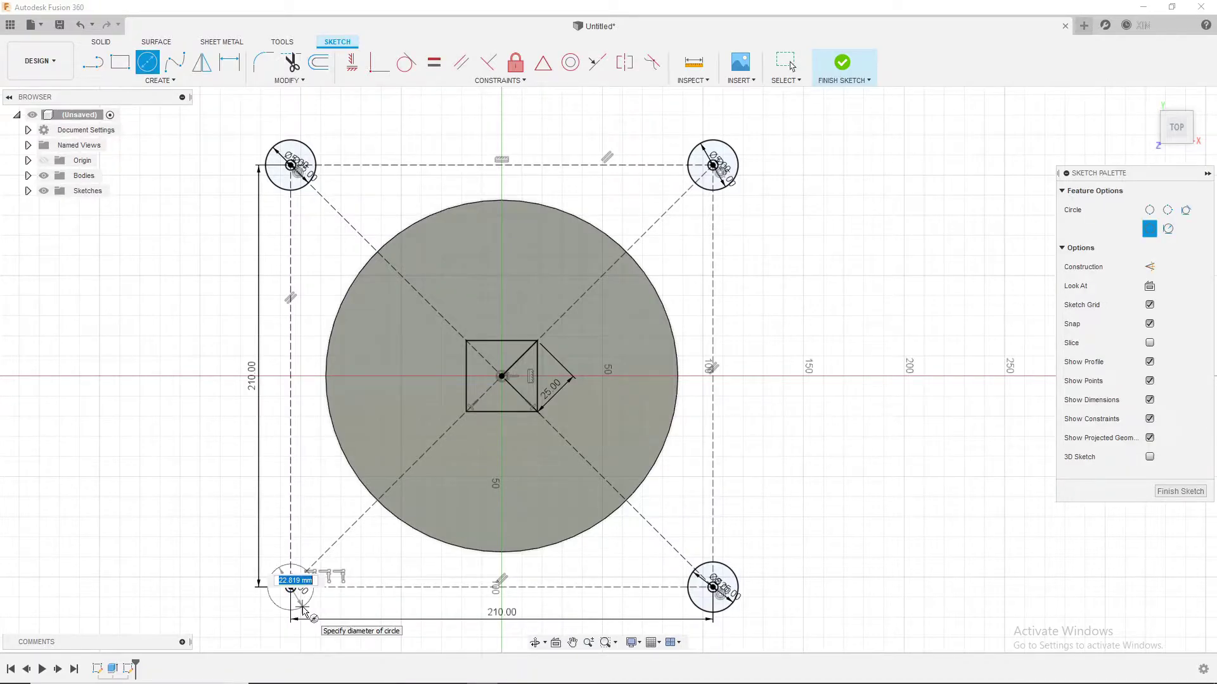
pyautogui.write('25')
pyautogui.press('Return')
pyautogui.press('Escape')
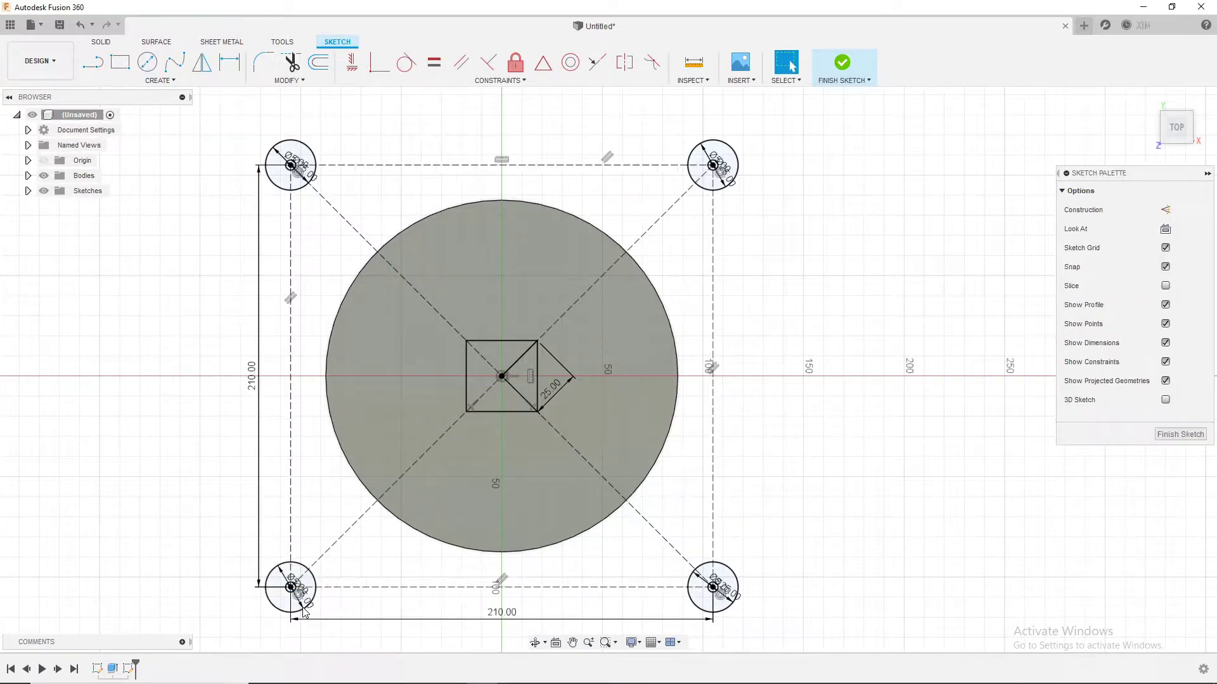
pyautogui.press('l')
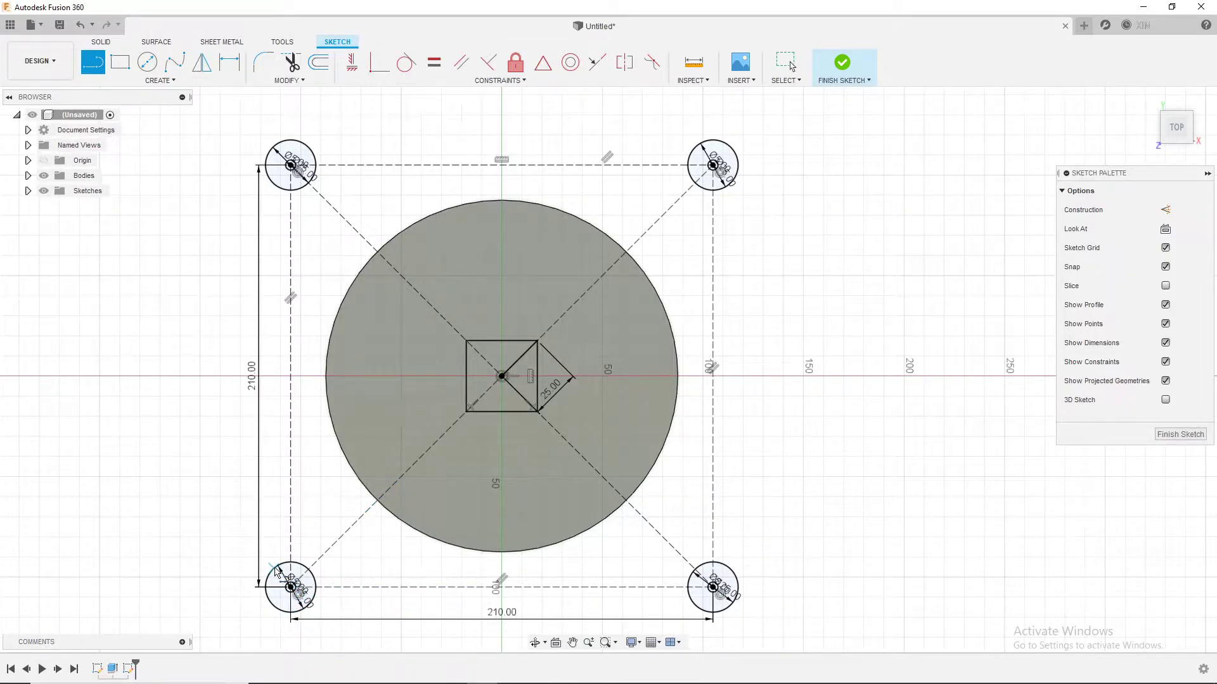
pyautogui.click(291, 587)
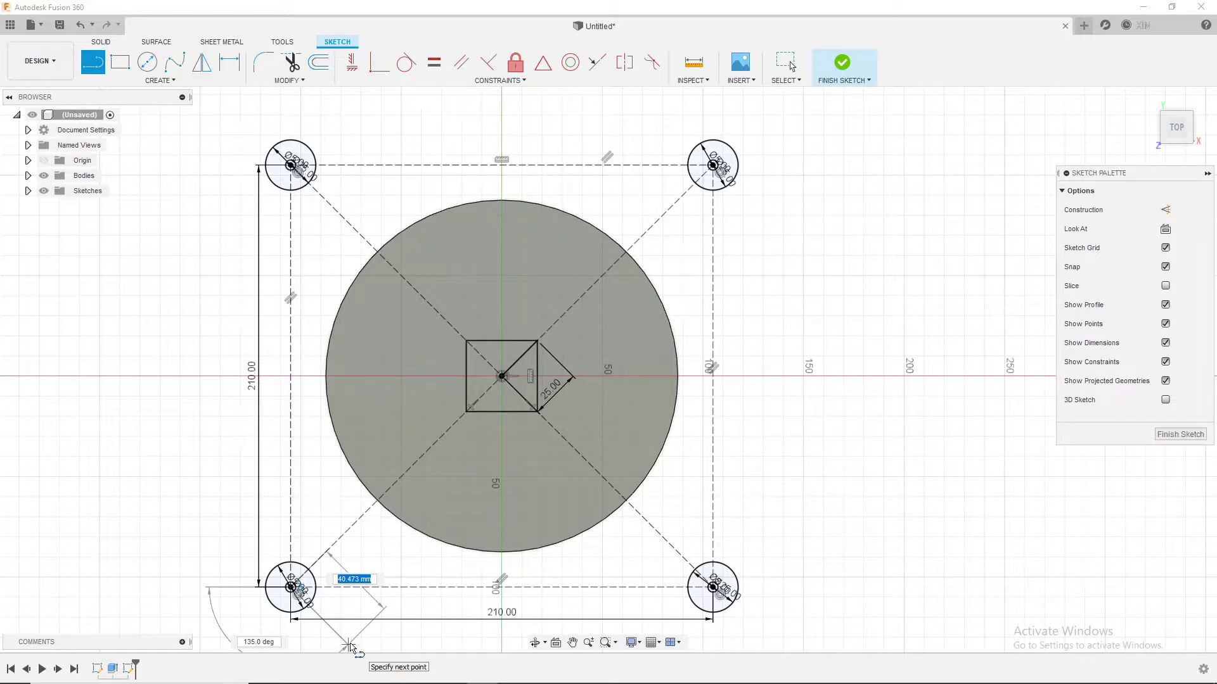
pyautogui.scroll(-1, 349, 646)
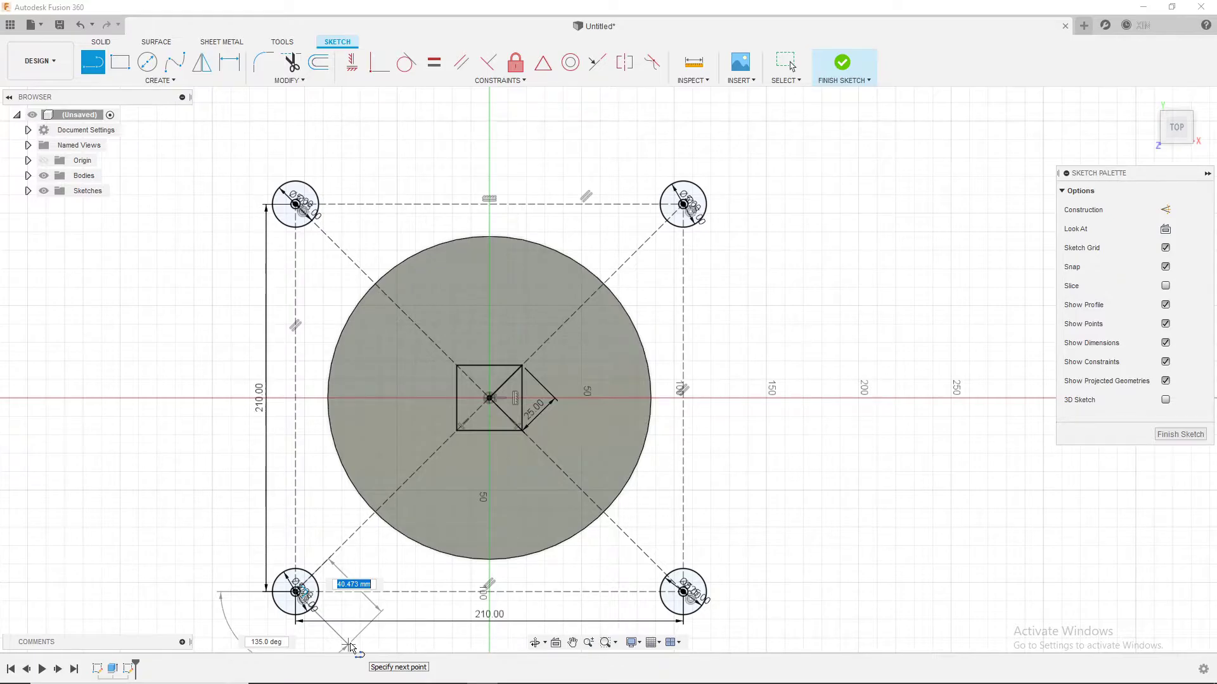
pyautogui.rightClick(384, 591)
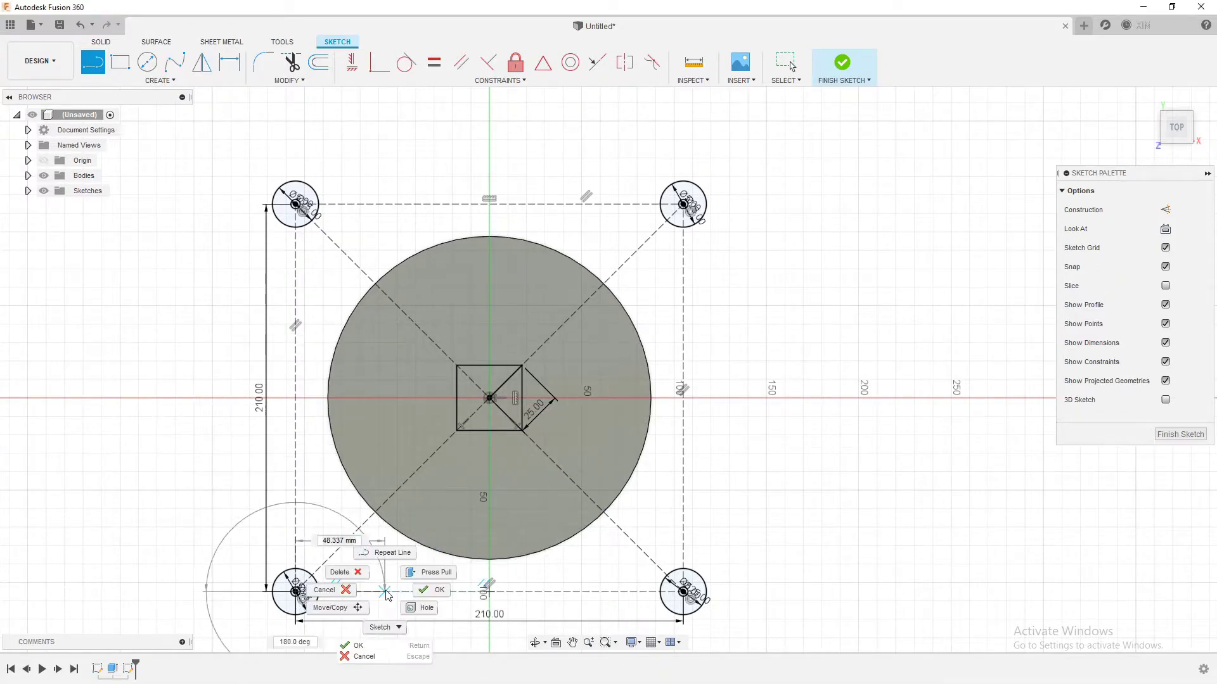
pyautogui.click(330, 579)
pyautogui.scroll(-1, 746, 358)
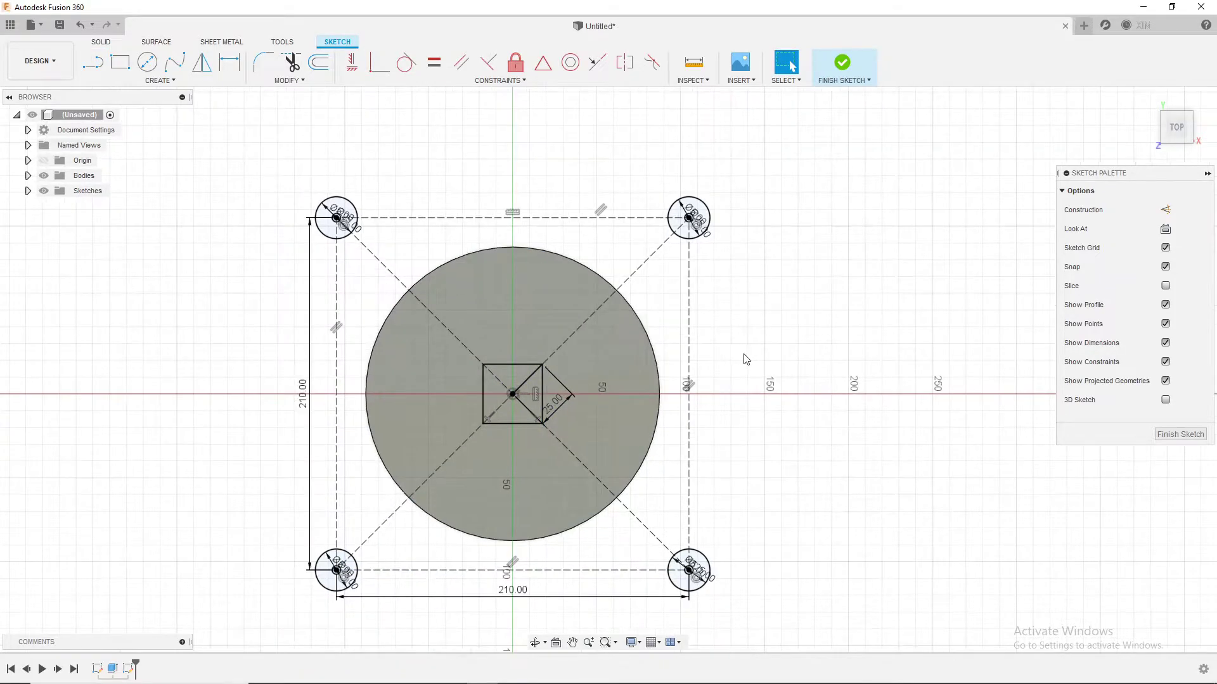
pyautogui.scroll(1, 746, 358)
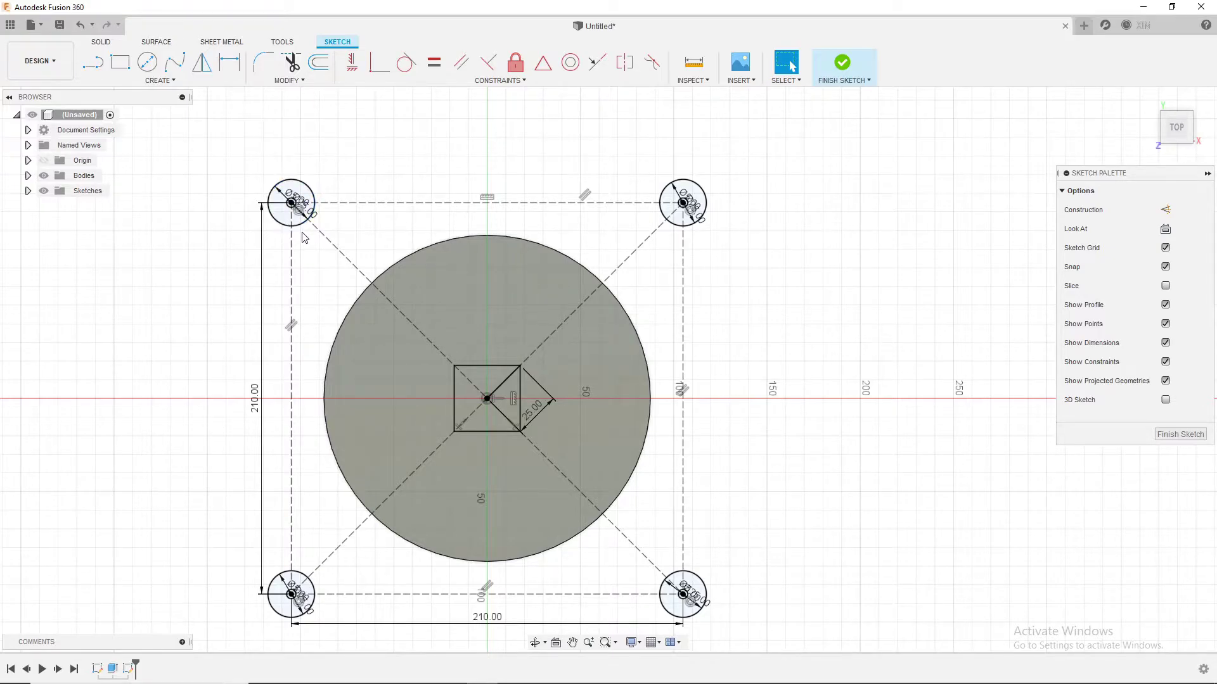
pyautogui.press('l')
pyautogui.click(277, 218)
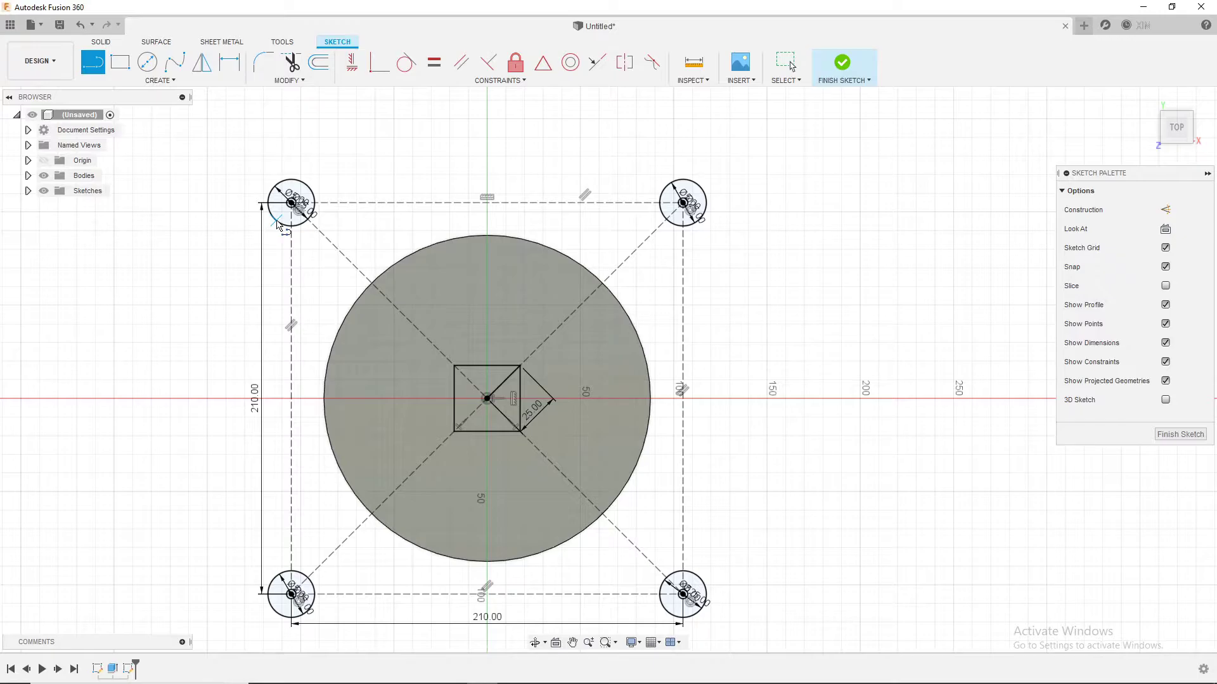
pyautogui.doubleClick(308, 185)
pyautogui.rightClick(360, 203)
pyautogui.click(393, 243)
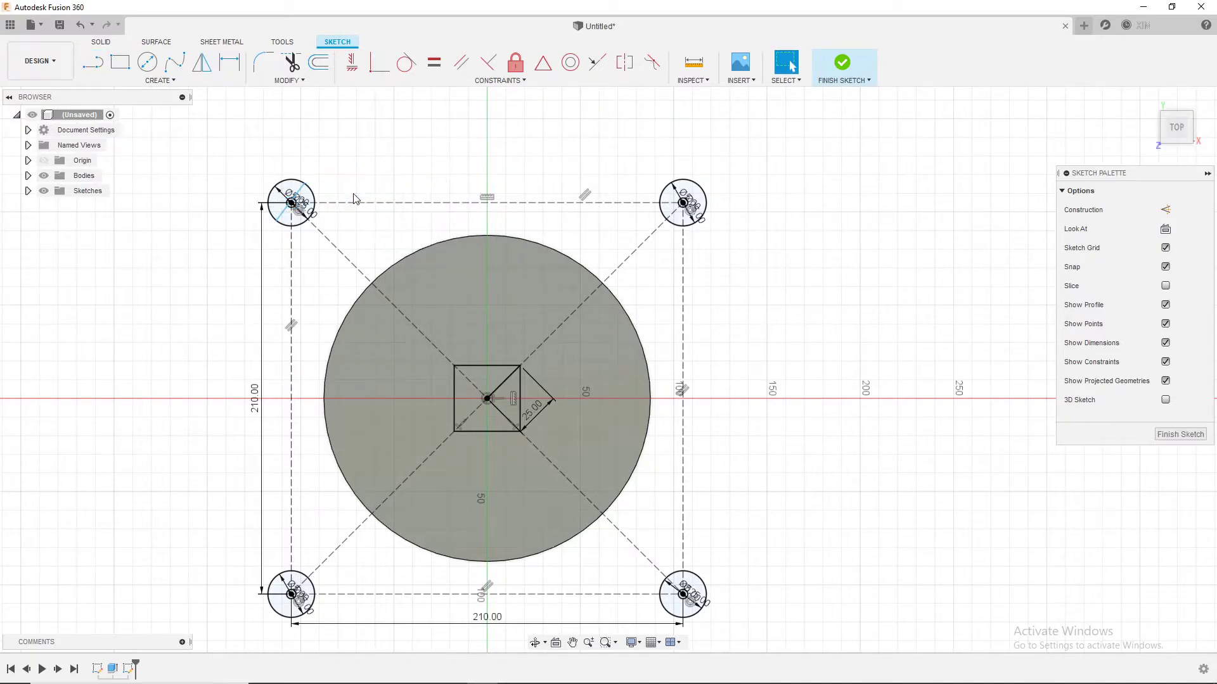
pyautogui.click(285, 220)
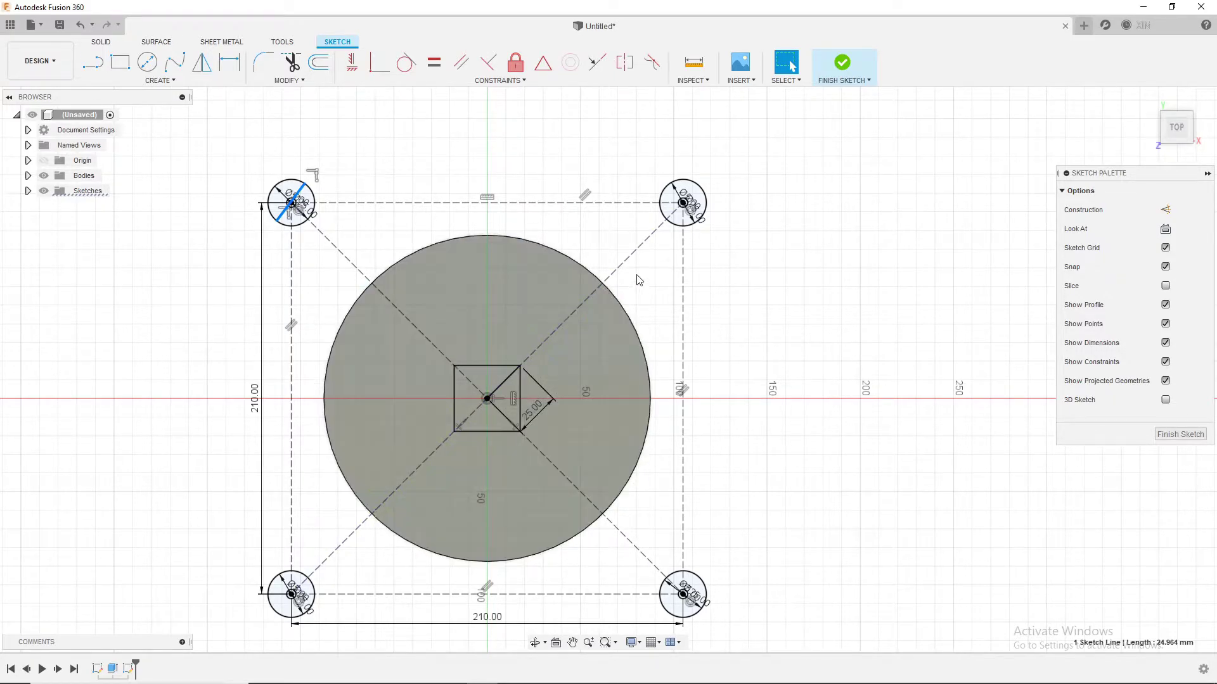
pyautogui.click(617, 267)
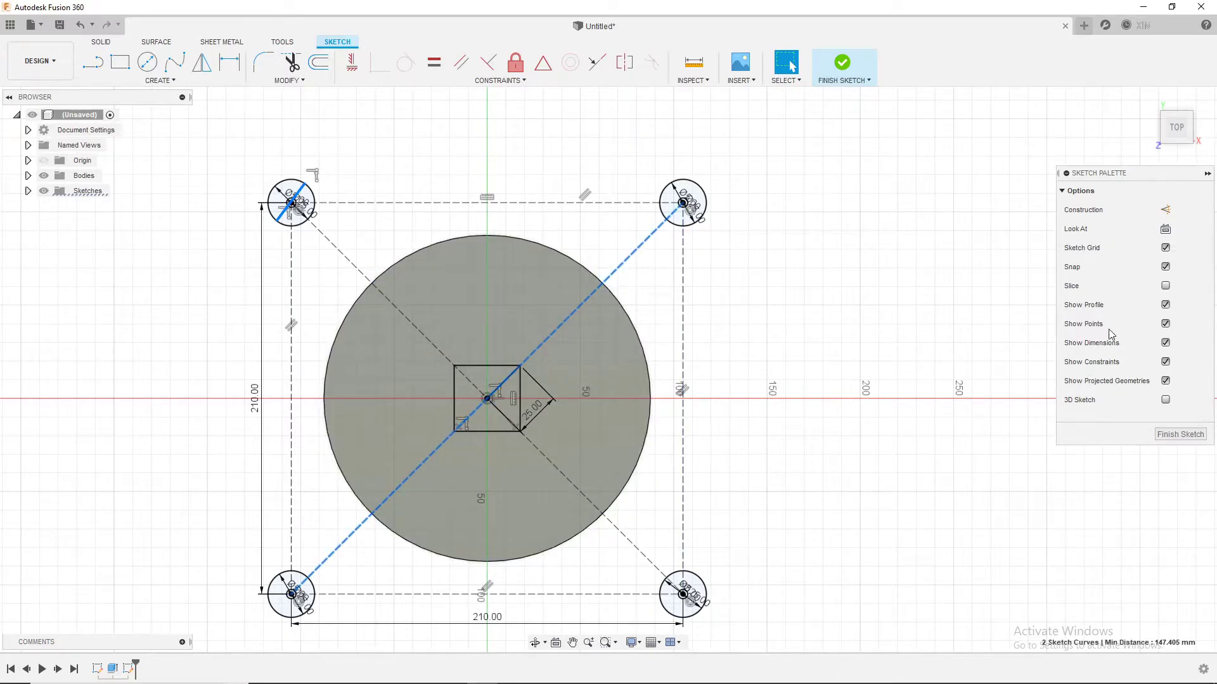
pyautogui.click(1067, 192)
pyautogui.click(1068, 192)
pyautogui.moveTo(781, 423); pyautogui.dragTo(813, 444, button='right')
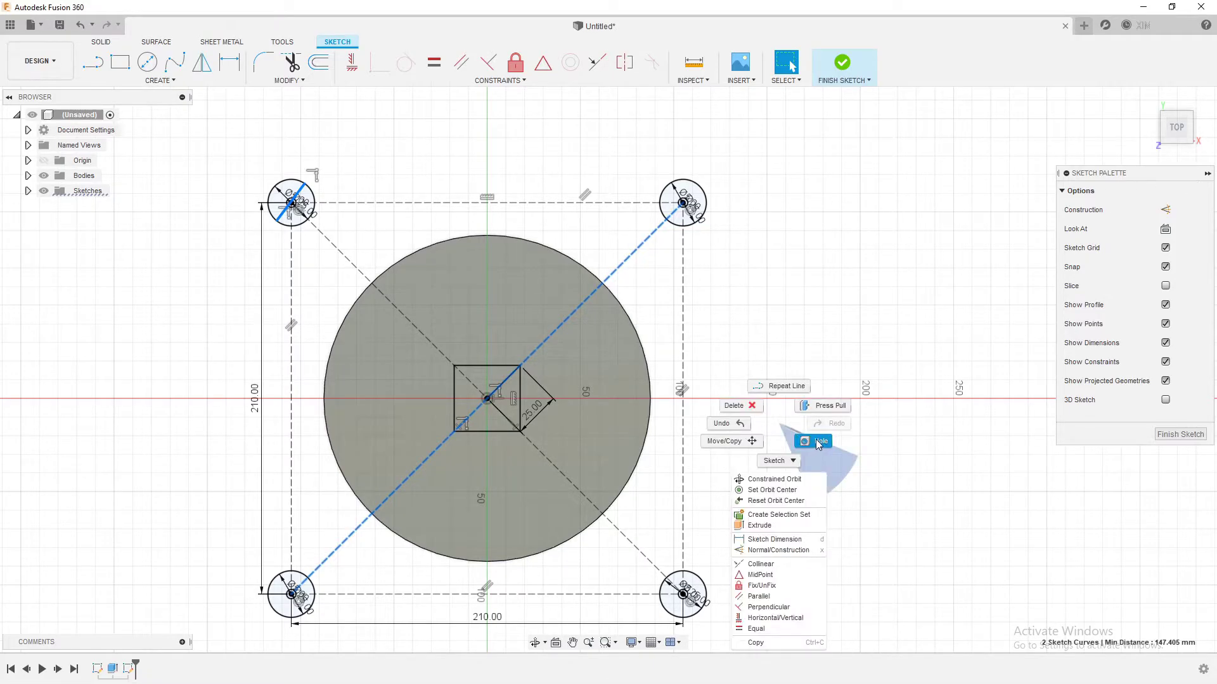
pyautogui.click(917, 358)
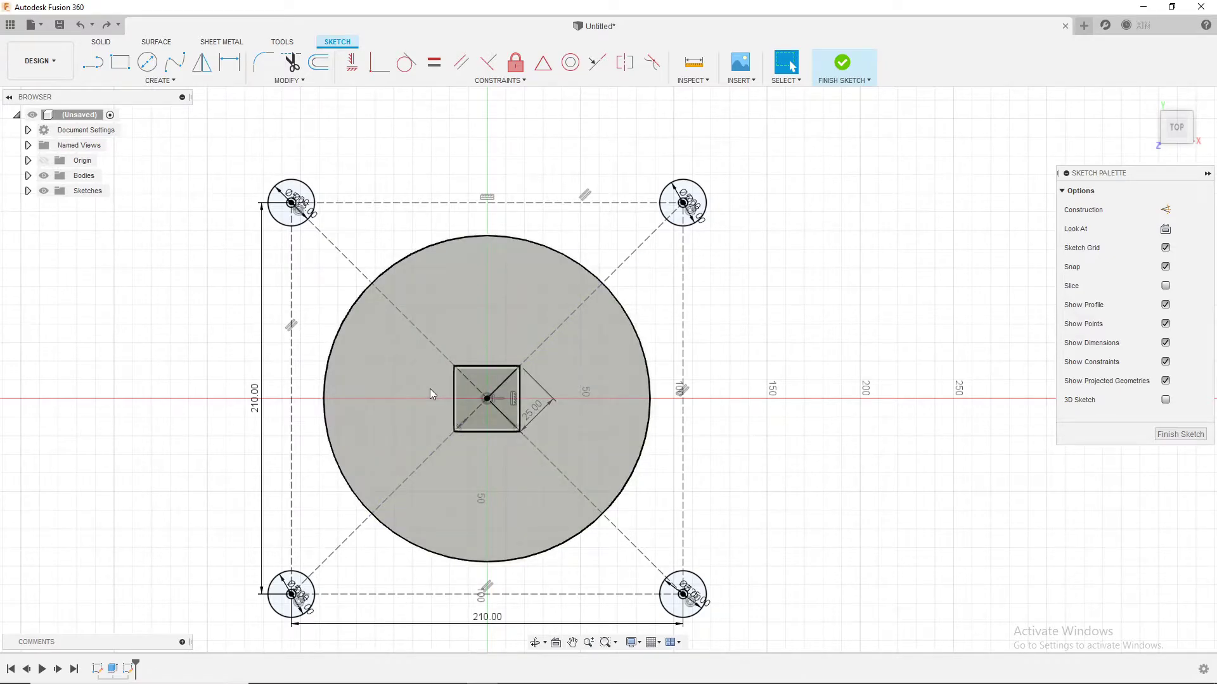
# Draw lines from the sketch centre to the top-left and bottom-left hole centres.
pyautogui.press('l')
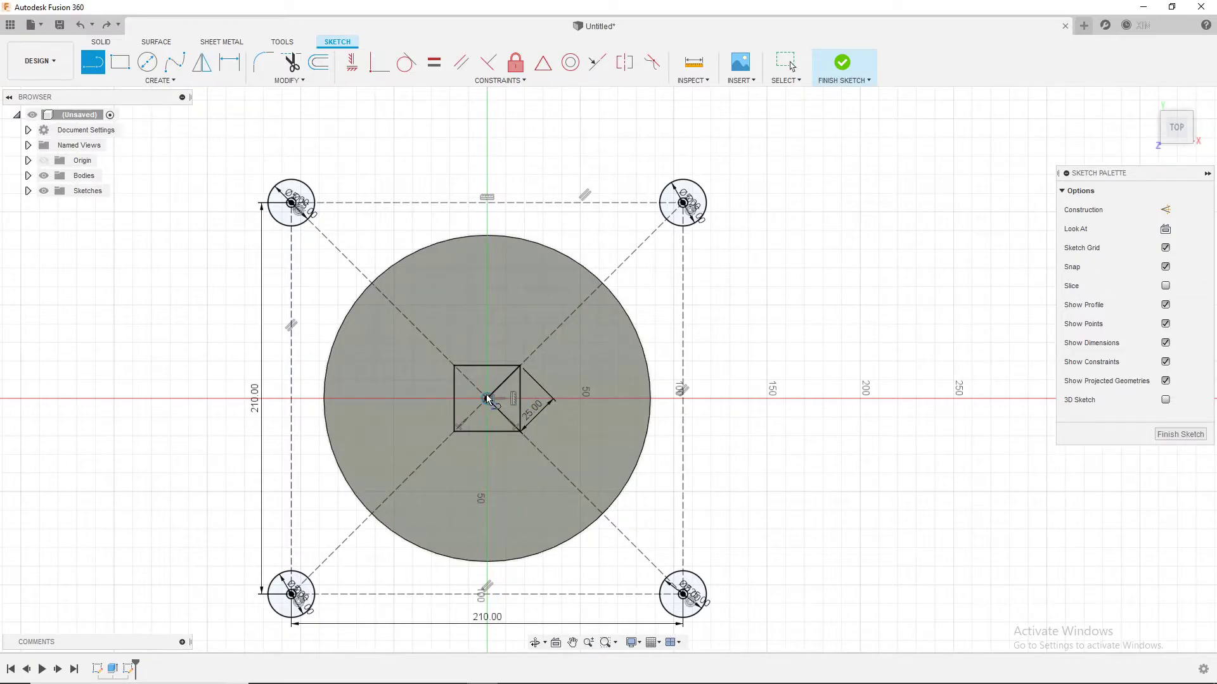
pyautogui.click(486, 397)
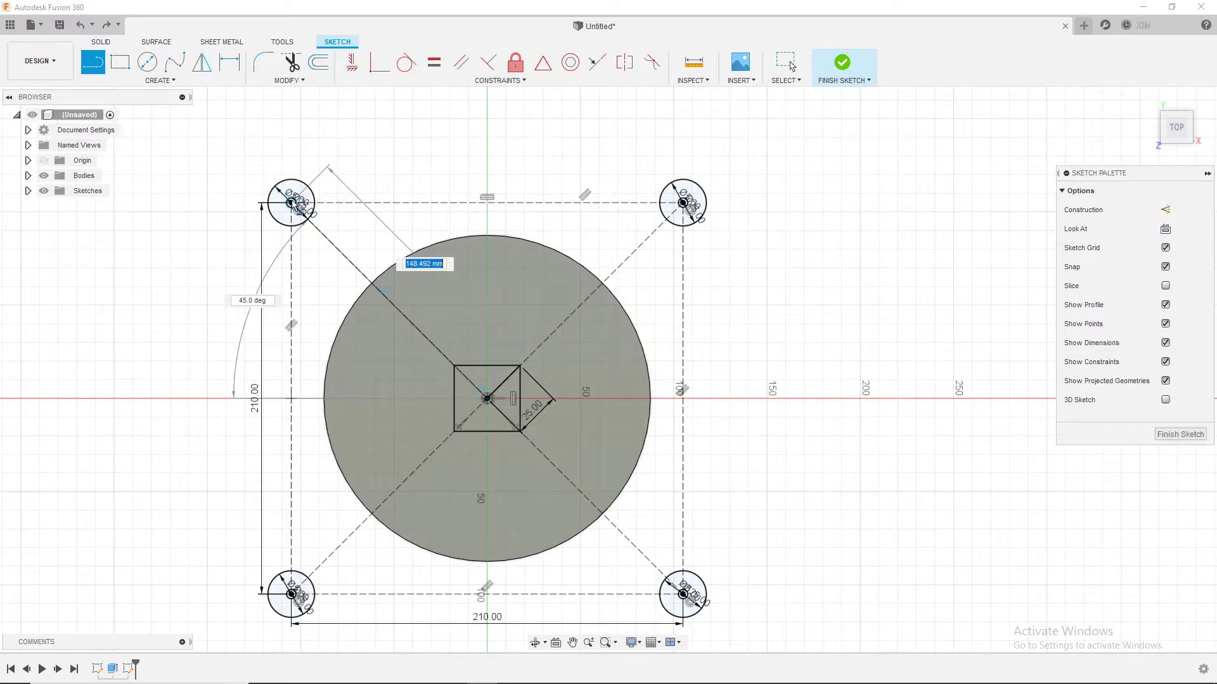
pyautogui.click(291, 202)
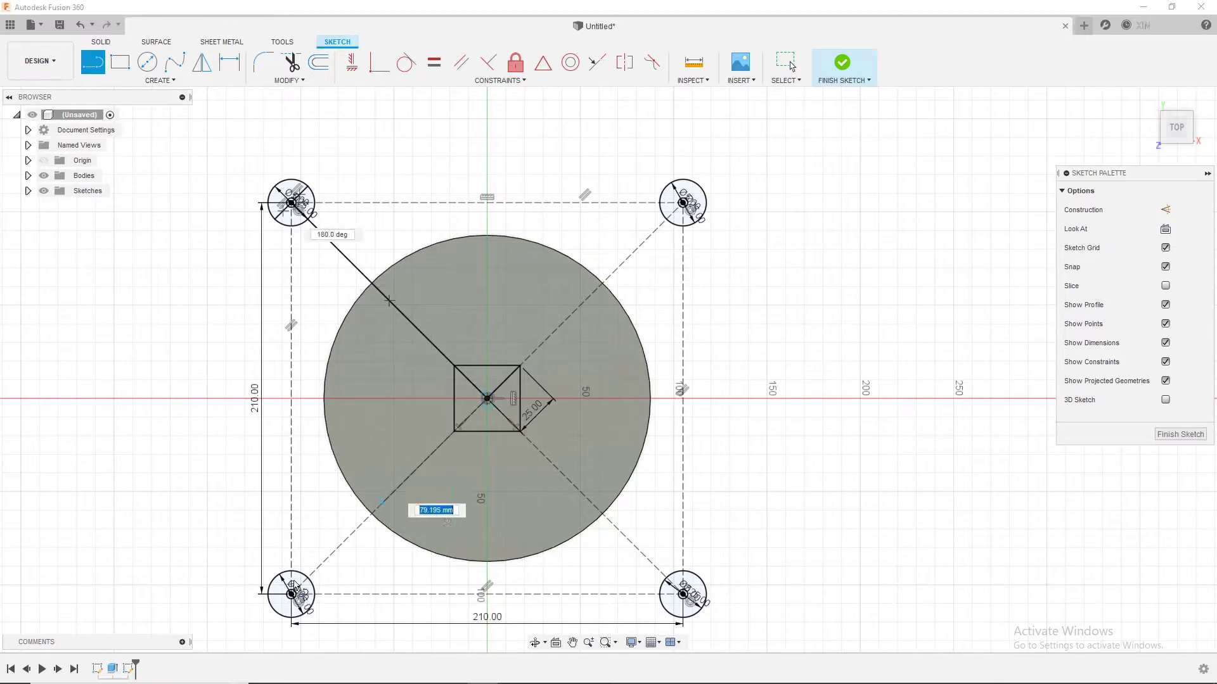
pyautogui.click(291, 594)
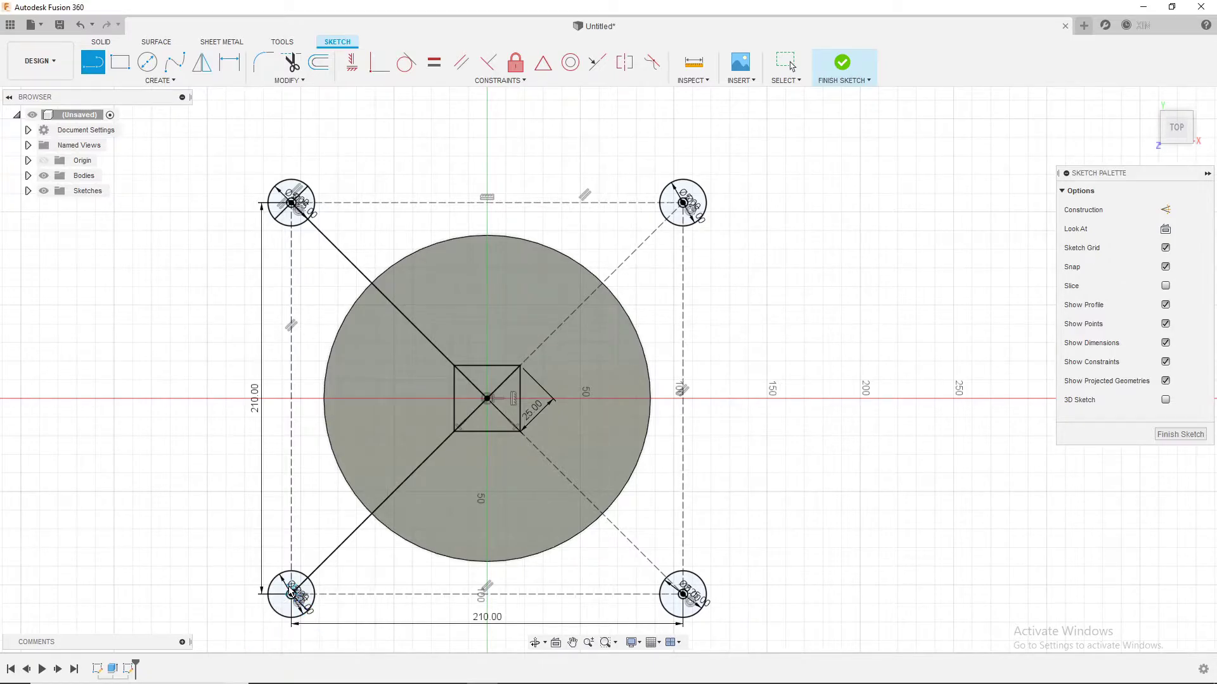
pyautogui.press('Escape')
# Draw lines from the sketch centre to the bottom-right and top-right hole centres.
pyautogui.click(487, 398)
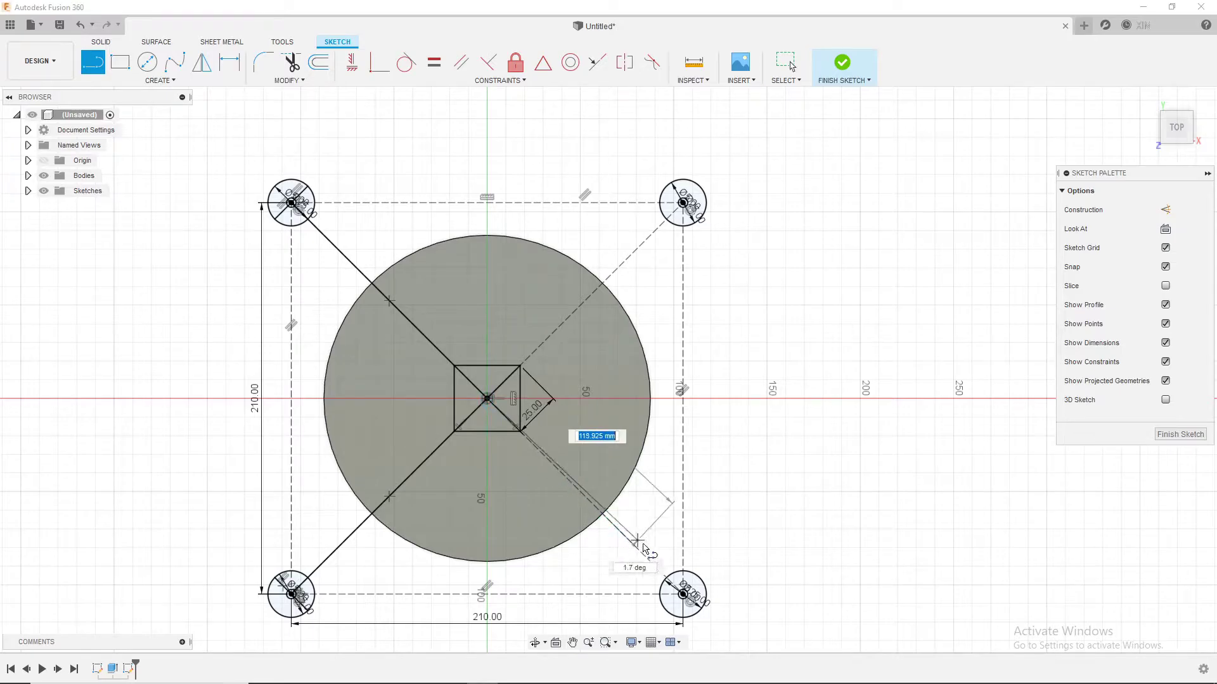
pyautogui.click(678, 597)
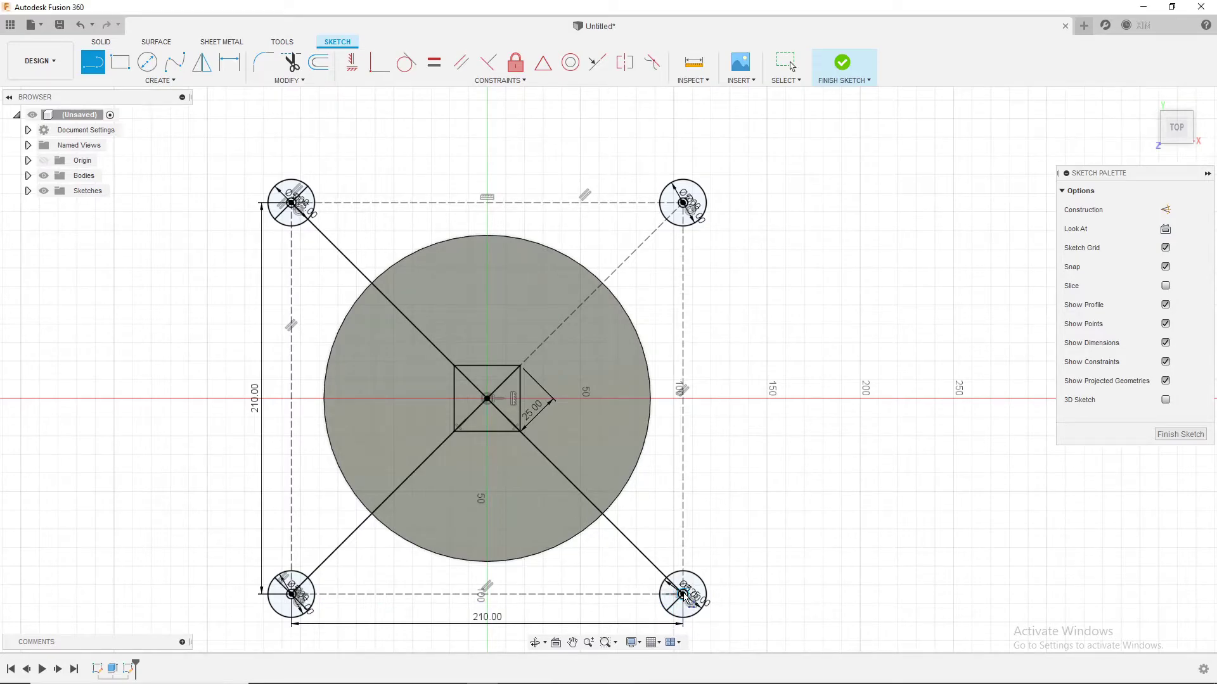
pyautogui.doubleClick(683, 595)
pyautogui.click(486, 398)
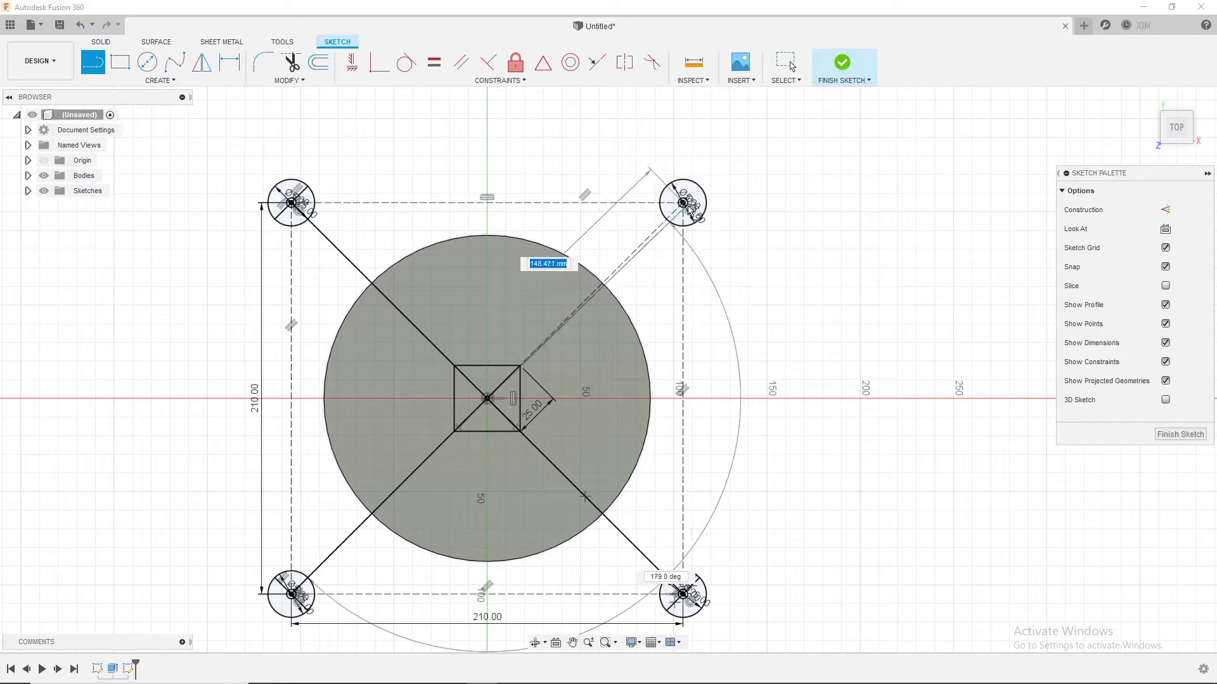
pyautogui.doubleClick(683, 203)
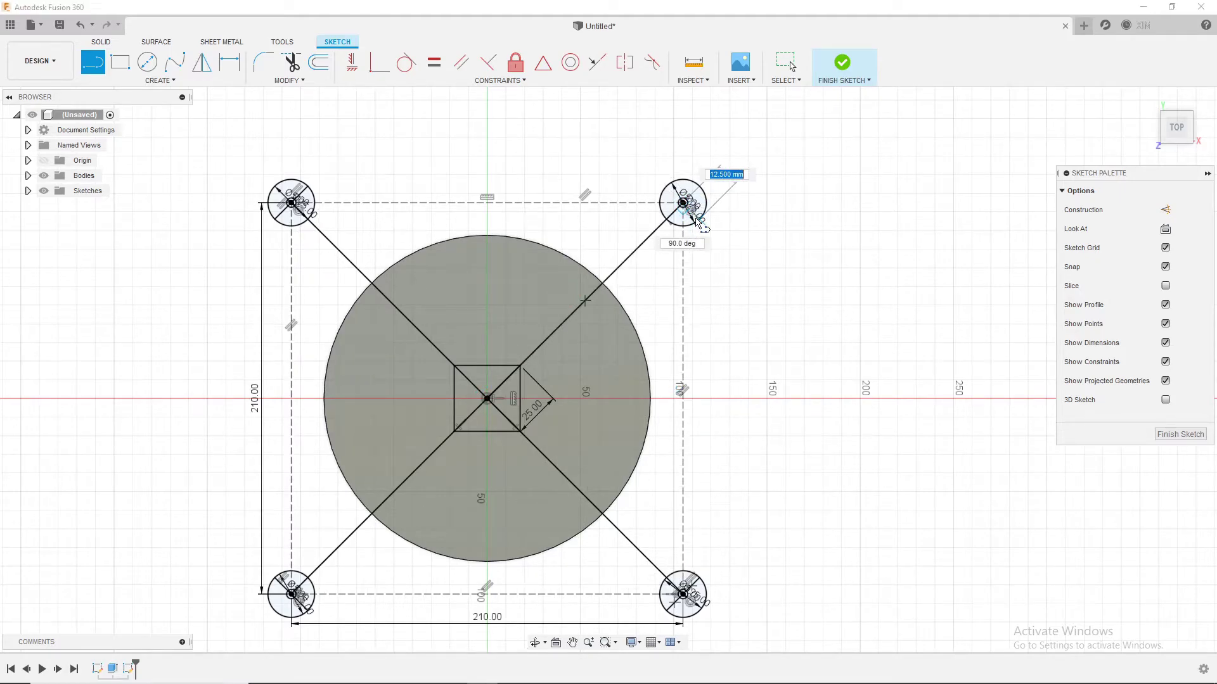
pyautogui.click(683, 203)
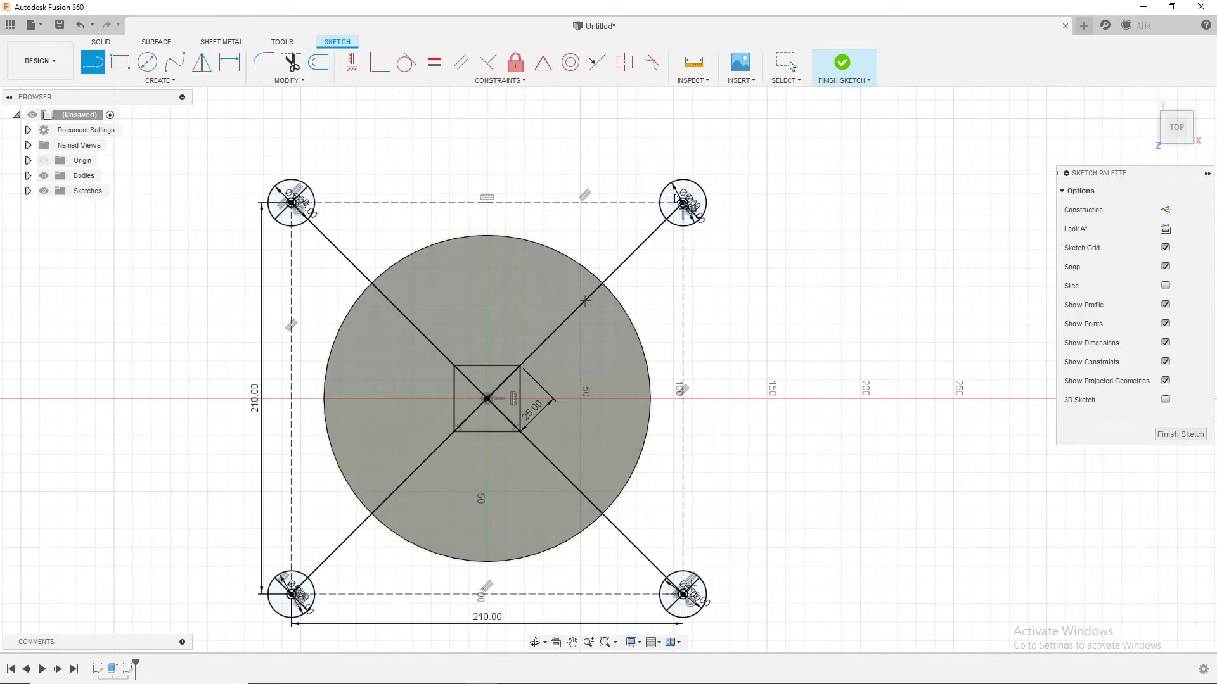
# Draw arm outline lines from the centre square to the lower-right, upper-right and upper-left circles.
pyautogui.press('Escape')
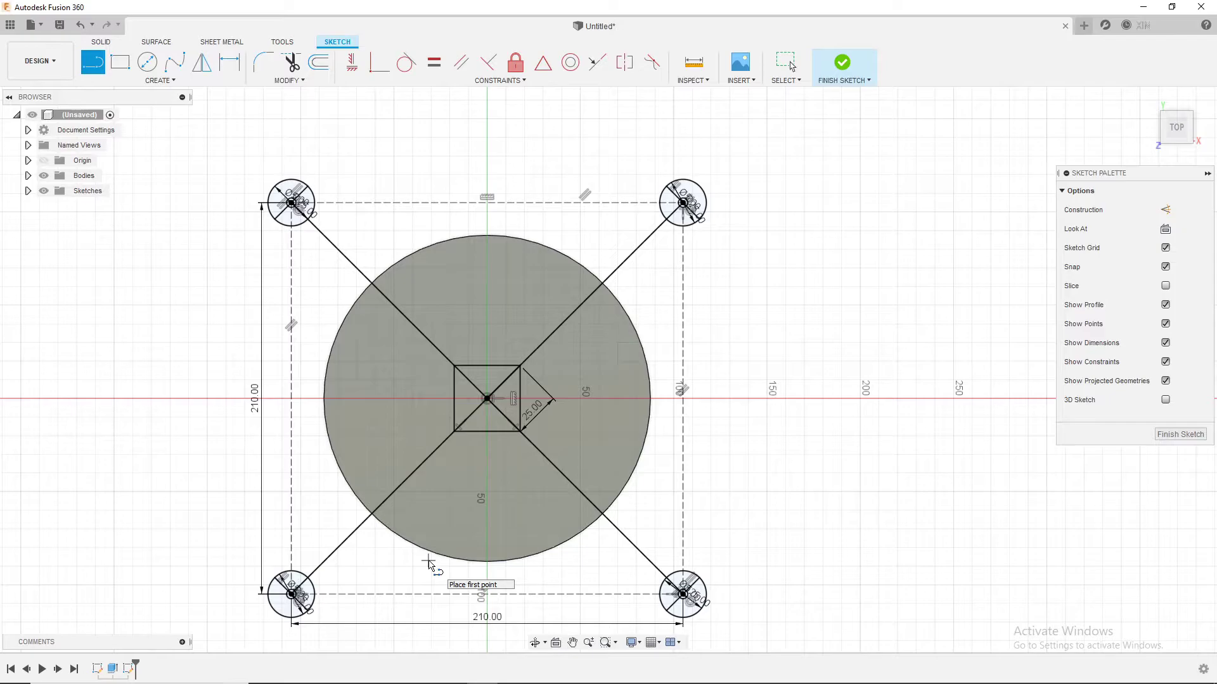
pyautogui.click(701, 579)
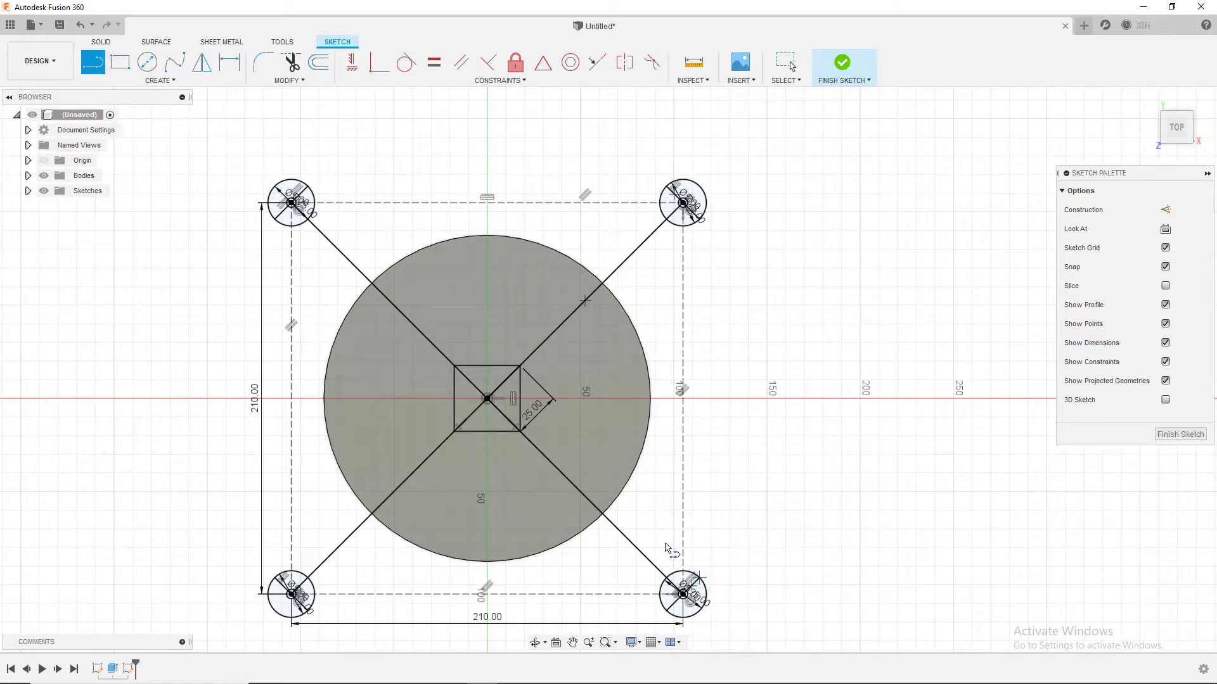
pyautogui.click(532, 395)
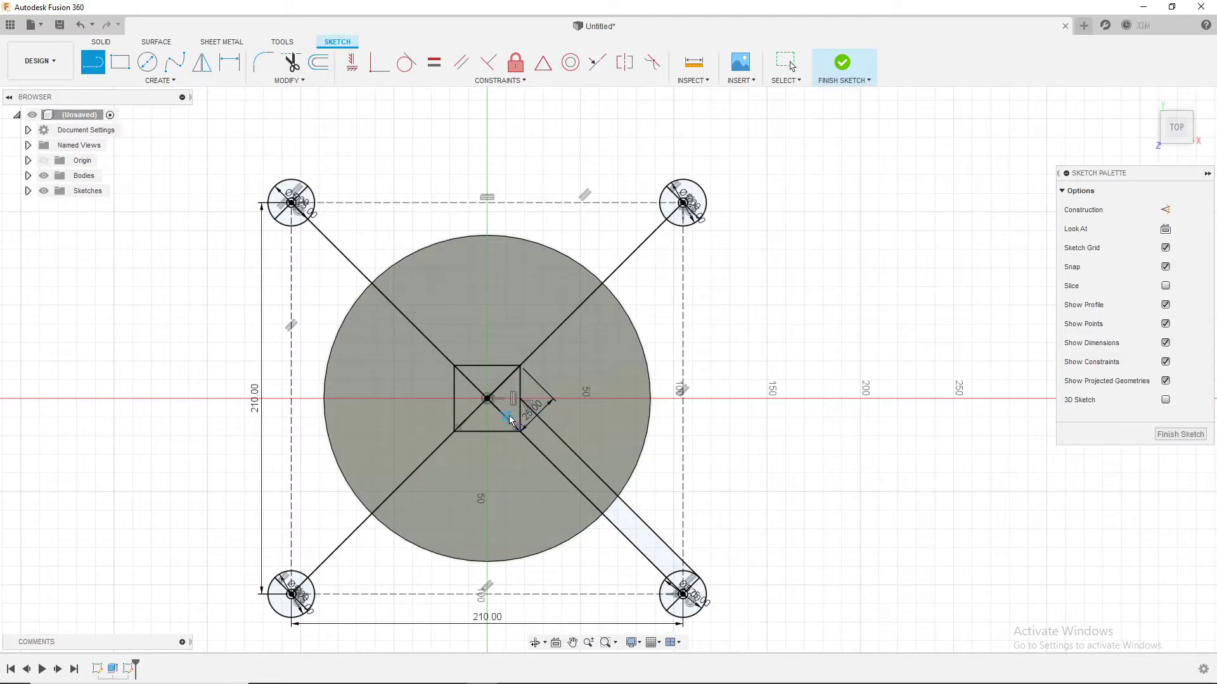
pyautogui.click(513, 399)
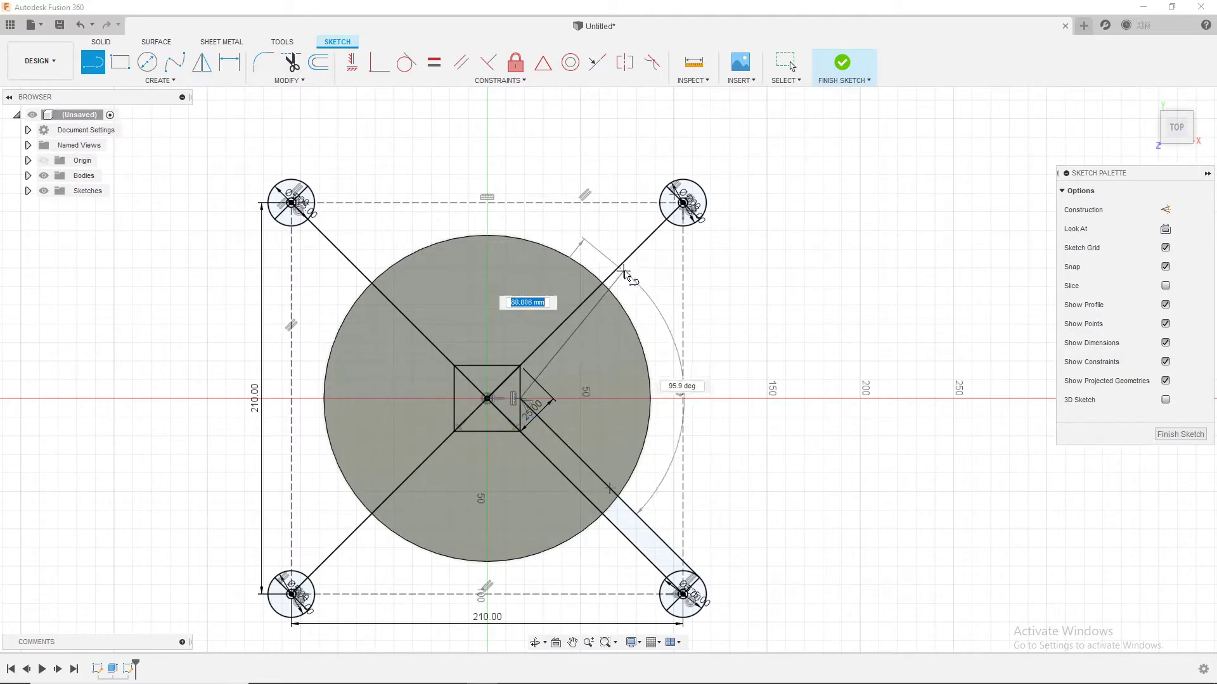
pyautogui.click(701, 221)
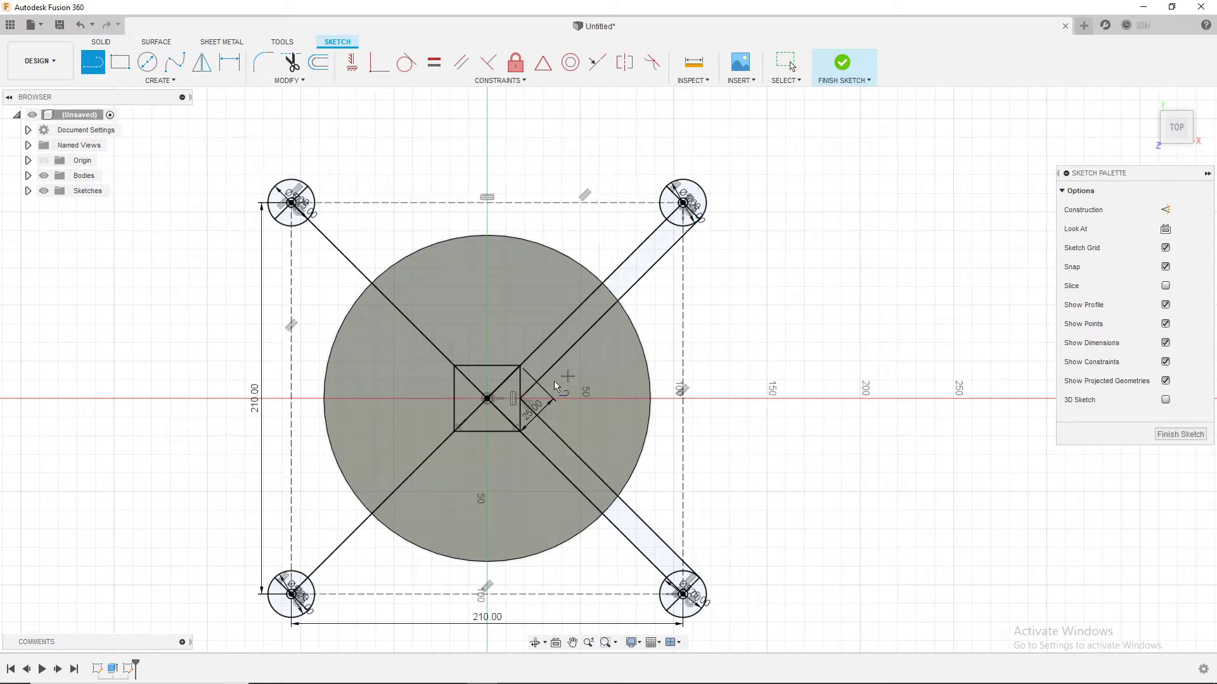
pyautogui.click(488, 366)
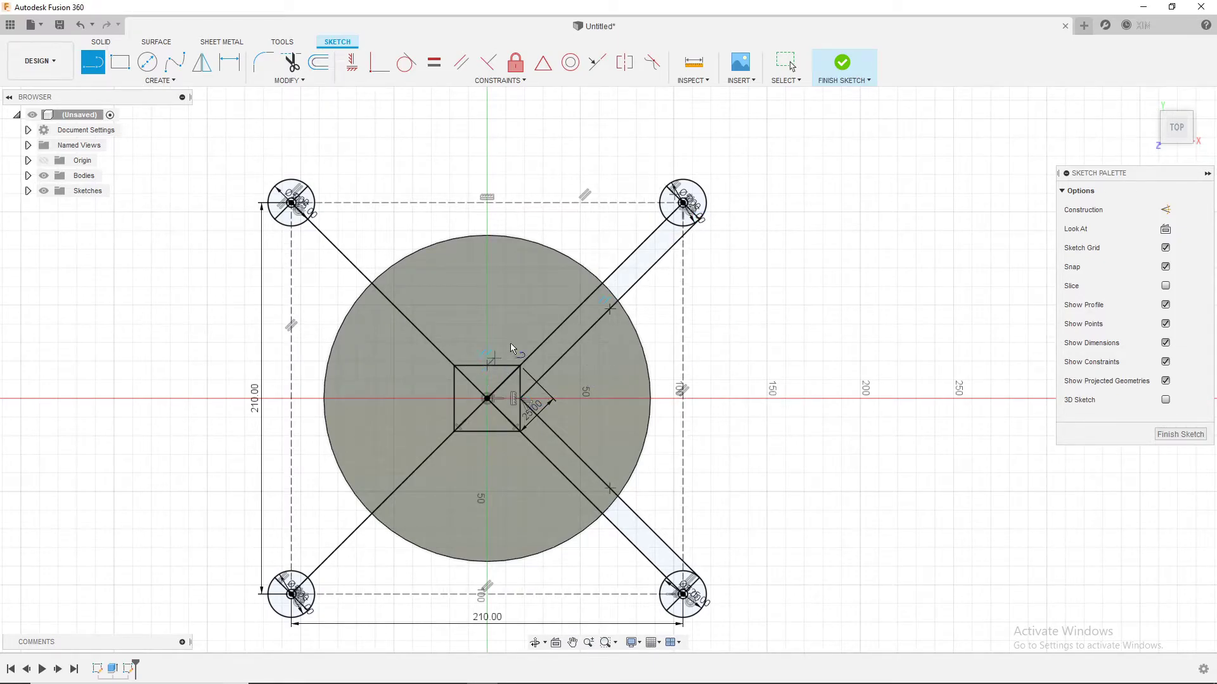
pyautogui.click(667, 189)
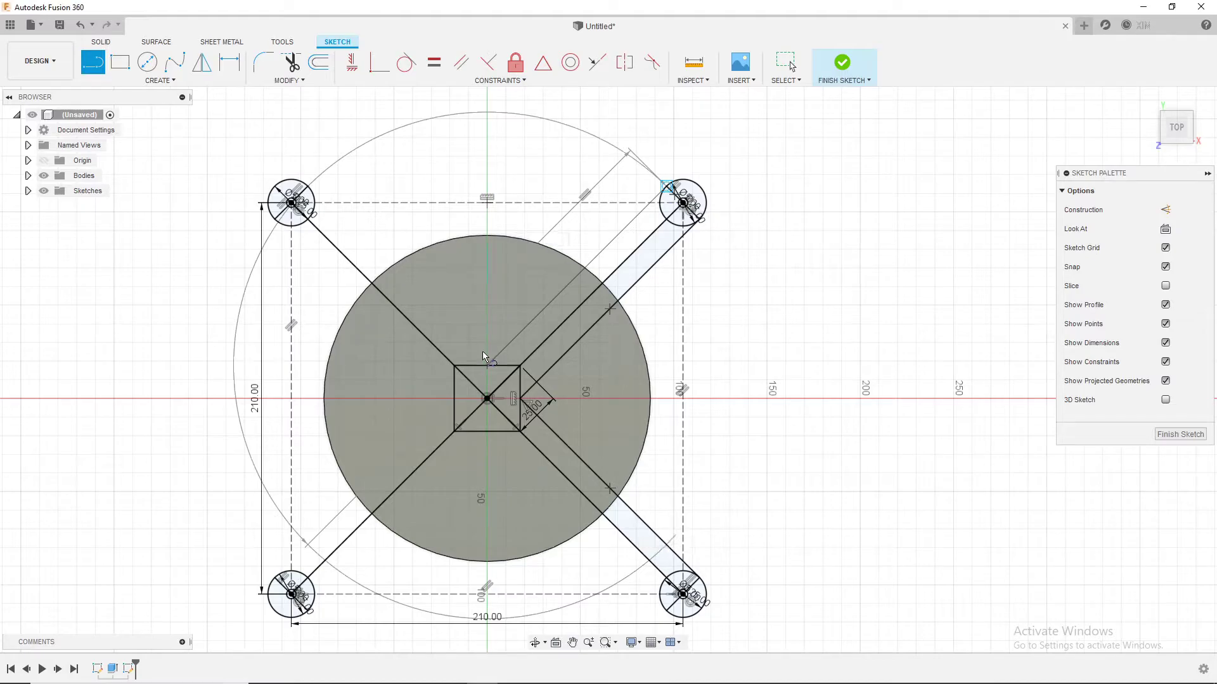
pyautogui.click(479, 366)
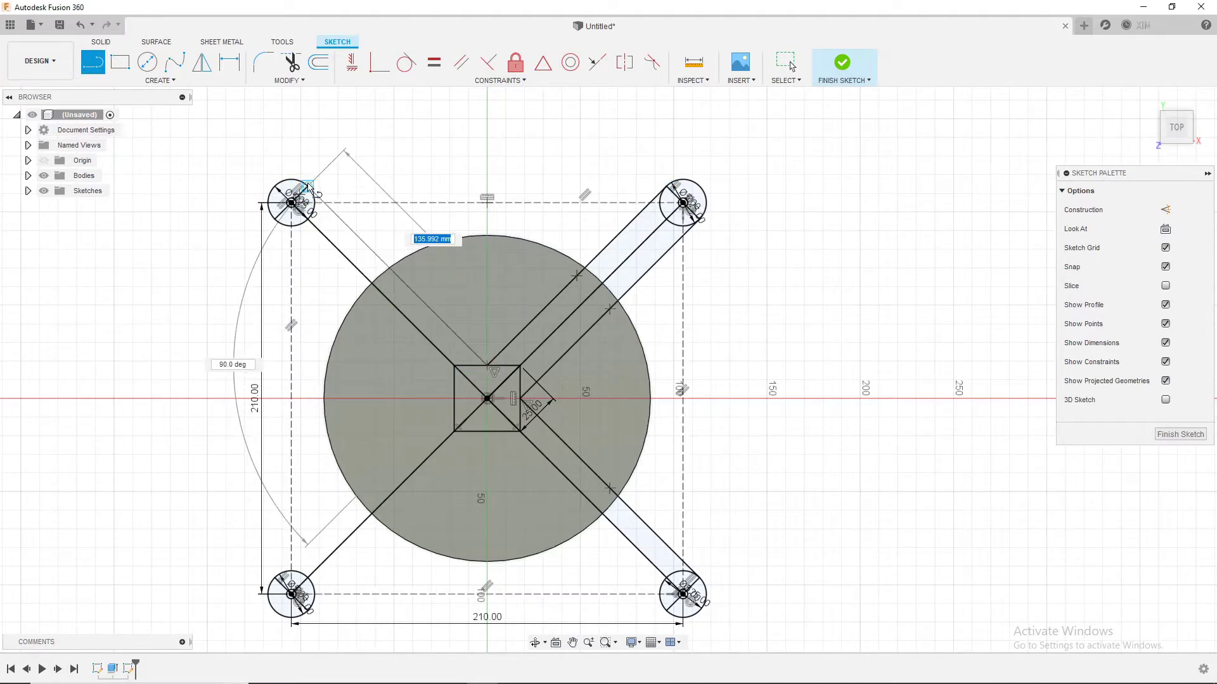
pyautogui.click(307, 189)
# Draw the lower-left arm's outline lines between the centre square and its circle.
pyautogui.click(453, 398)
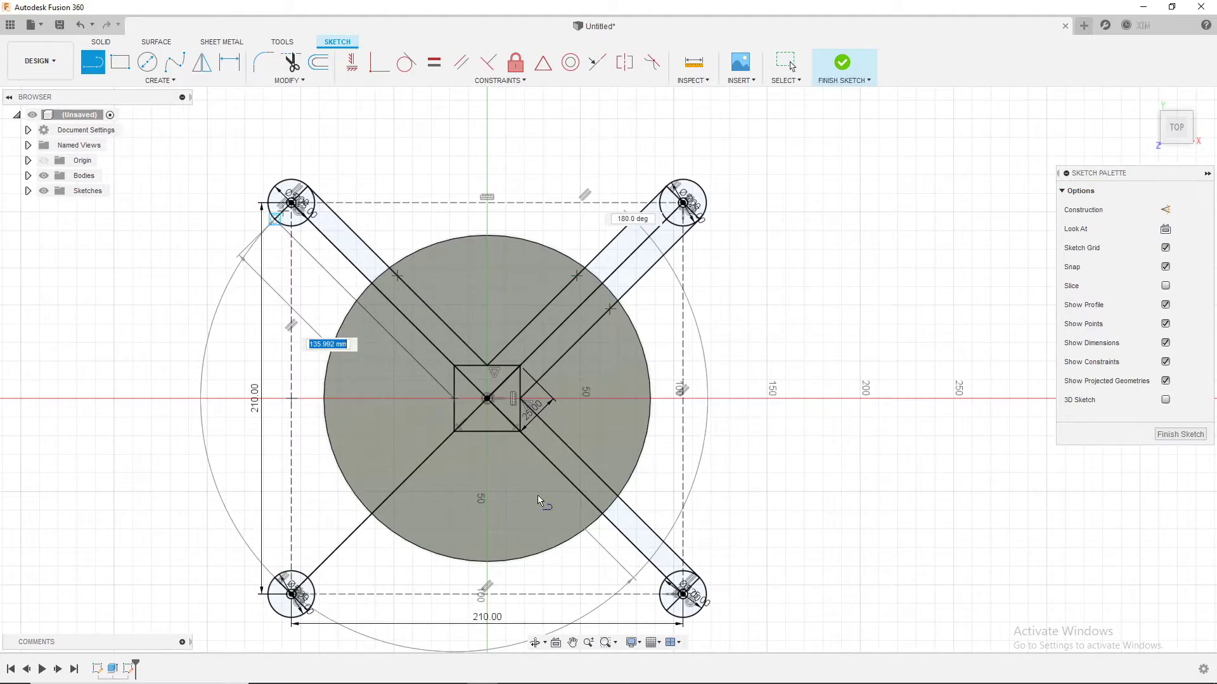
pyautogui.press('Escape')
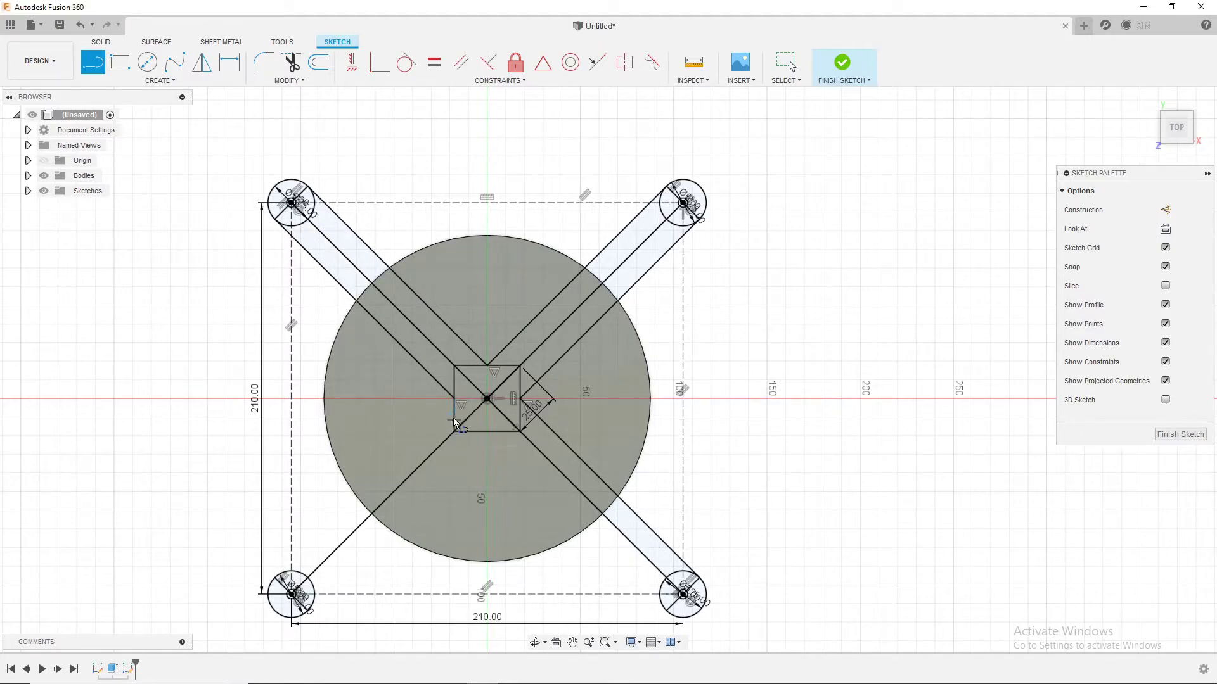
pyautogui.click(453, 398)
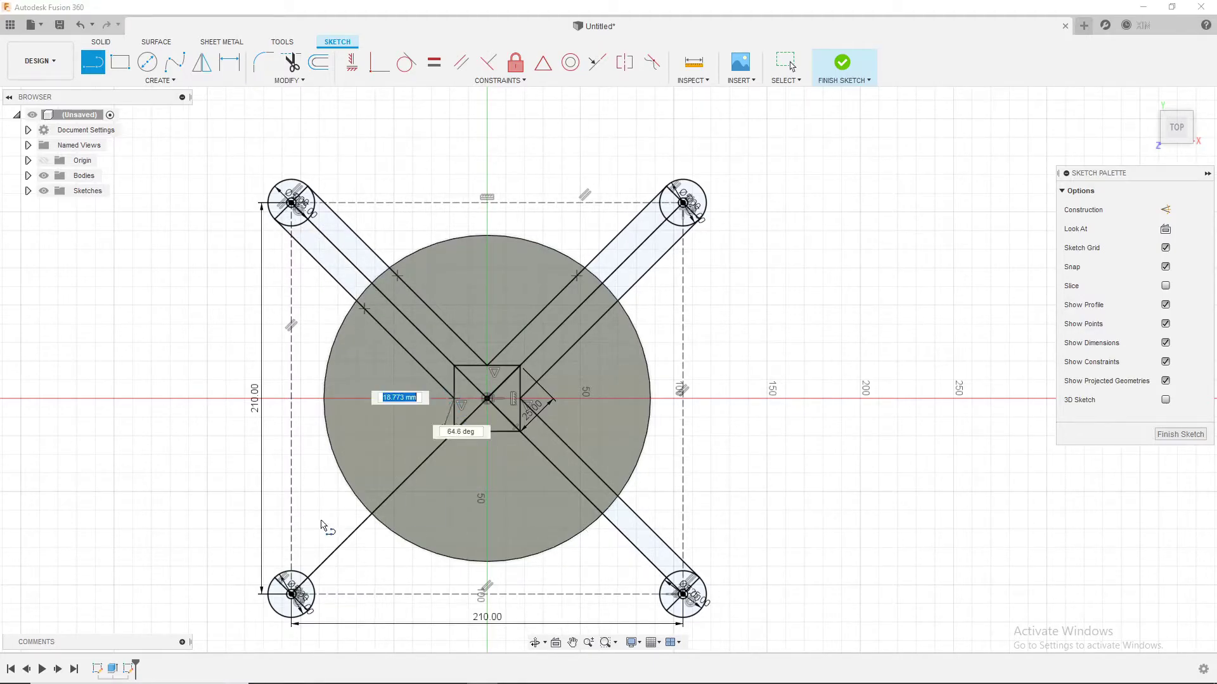
pyautogui.click(276, 580)
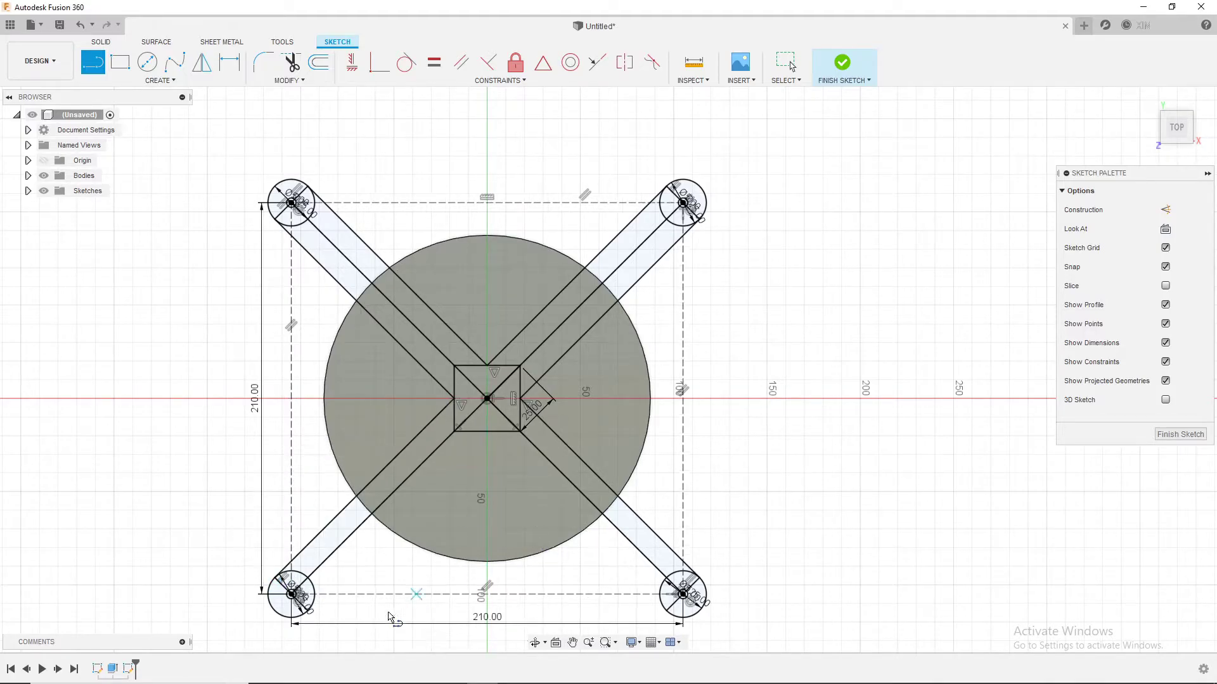
pyautogui.click(312, 613)
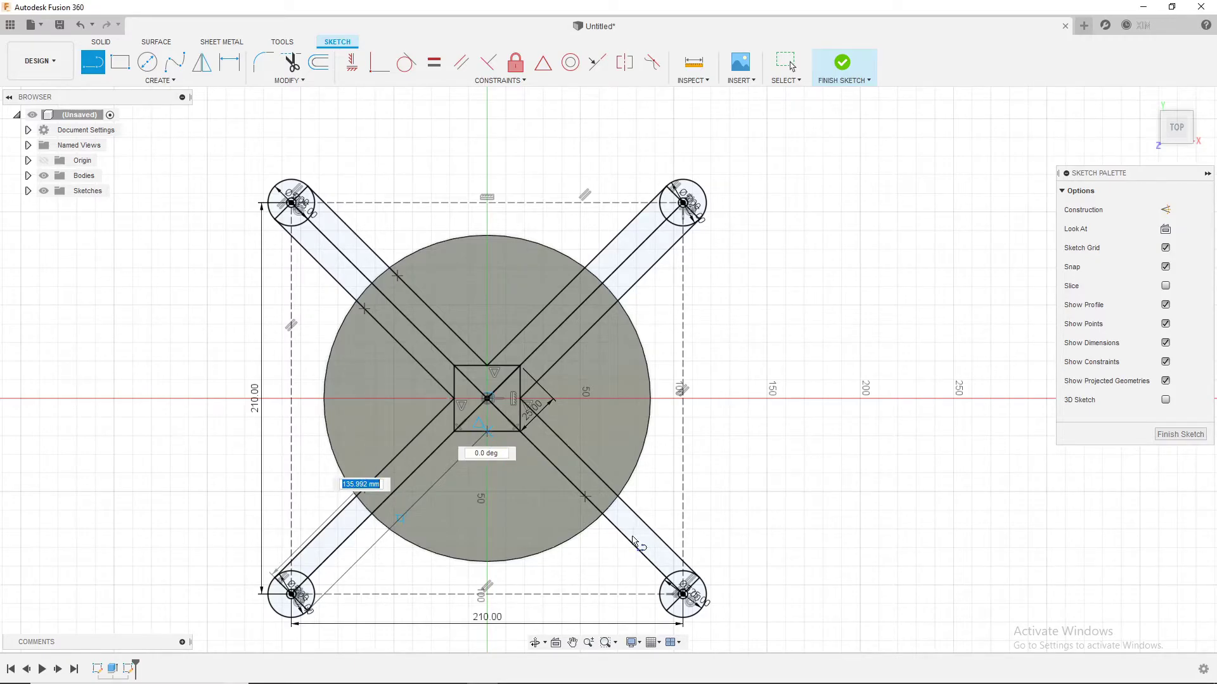
pyautogui.click(492, 454)
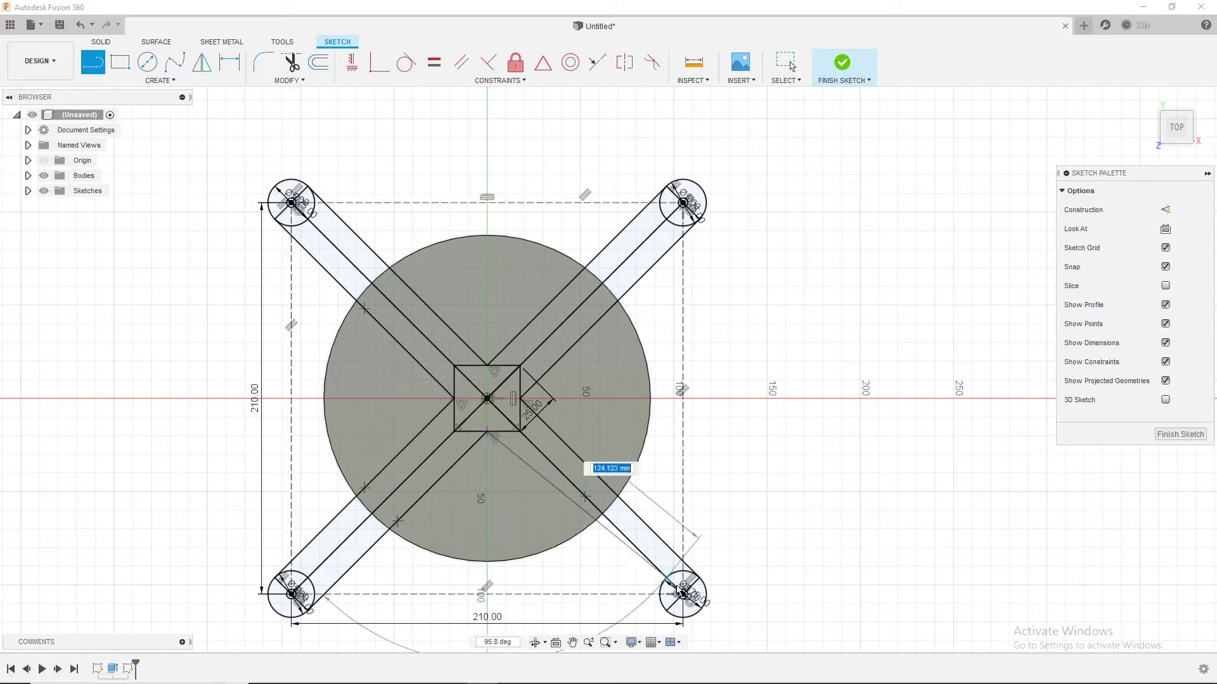
pyautogui.press('Escape')
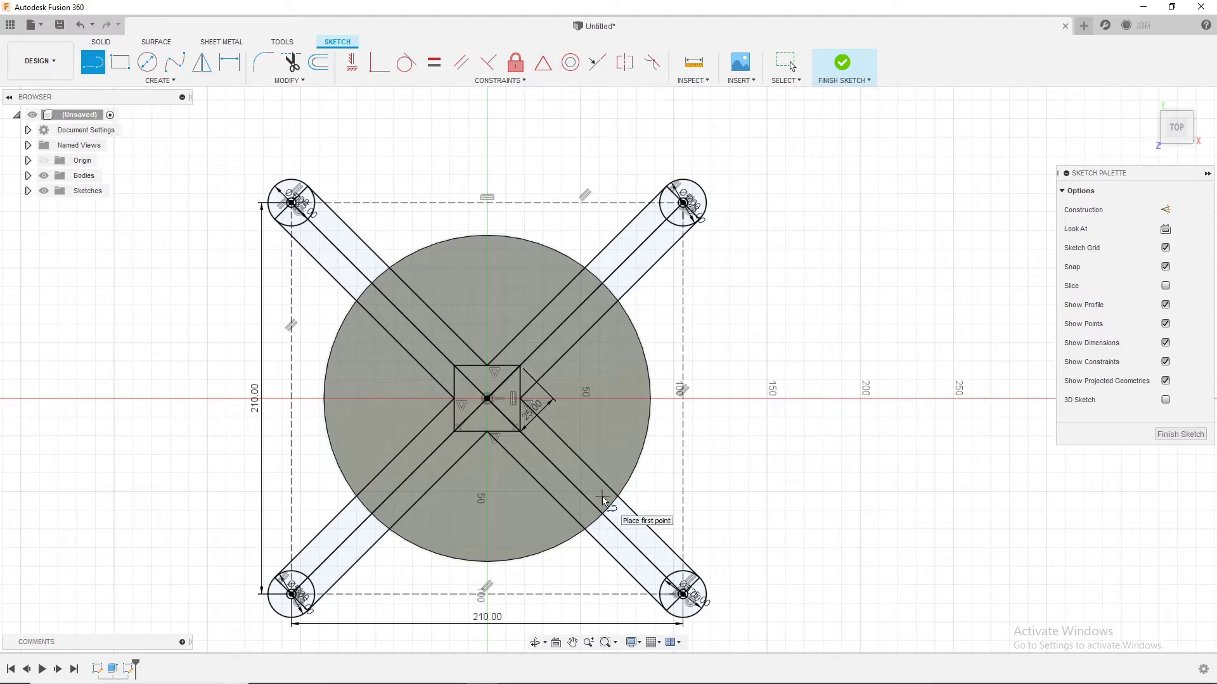
# Add lines from the centre square's left corner through the centre to its top corner.
pyautogui.click(454, 399)
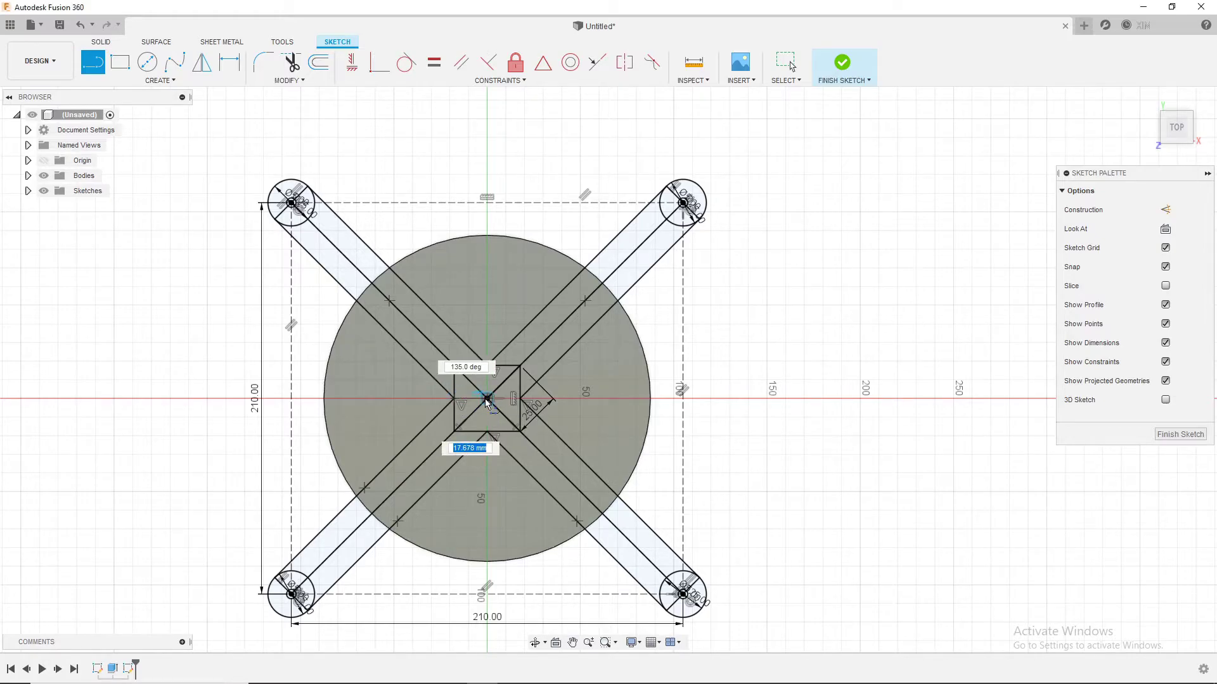
pyautogui.click(488, 394)
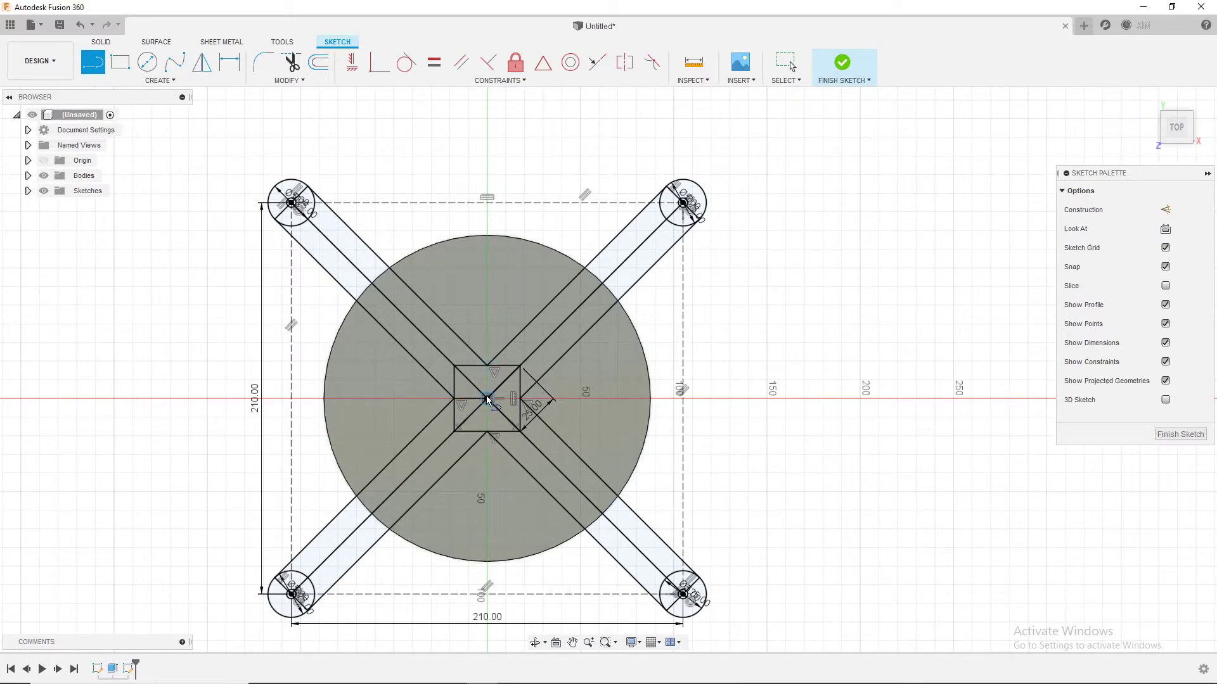
pyautogui.click(488, 366)
pyautogui.click(486, 431)
# Draw a 40 mm line right of centre, then lines to the upper-right and lower-right arm tips.
pyautogui.click(489, 398)
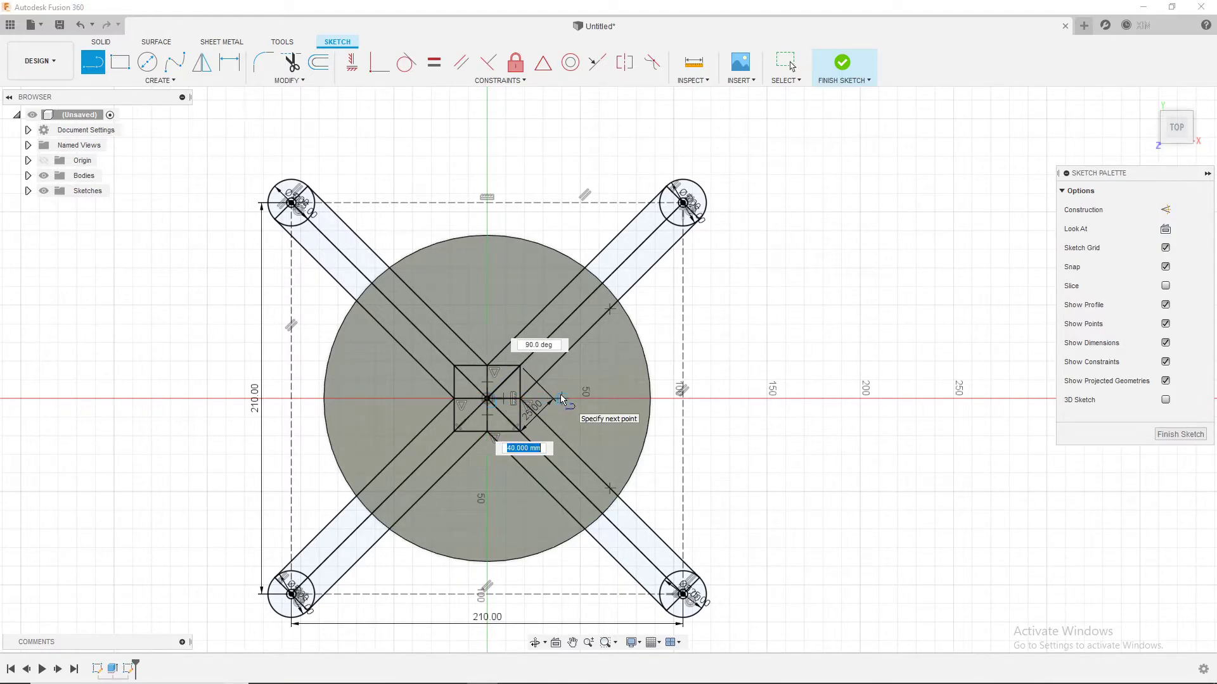
pyautogui.click(561, 399)
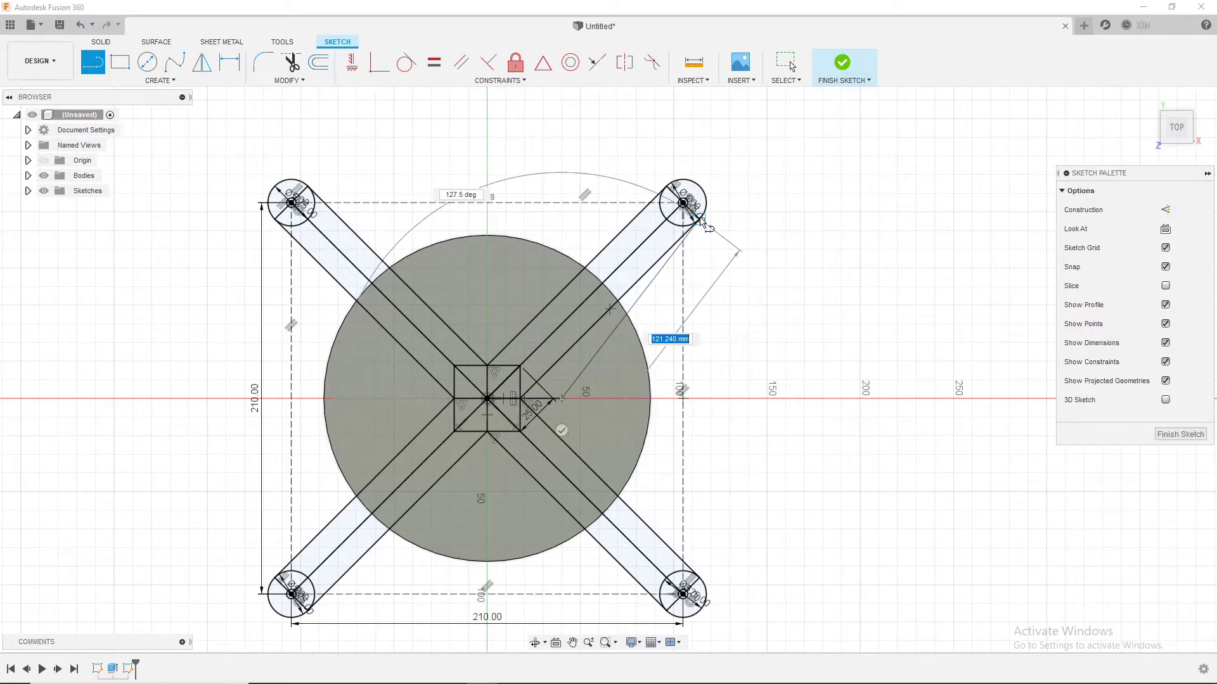
pyautogui.click(698, 220)
pyautogui.click(562, 399)
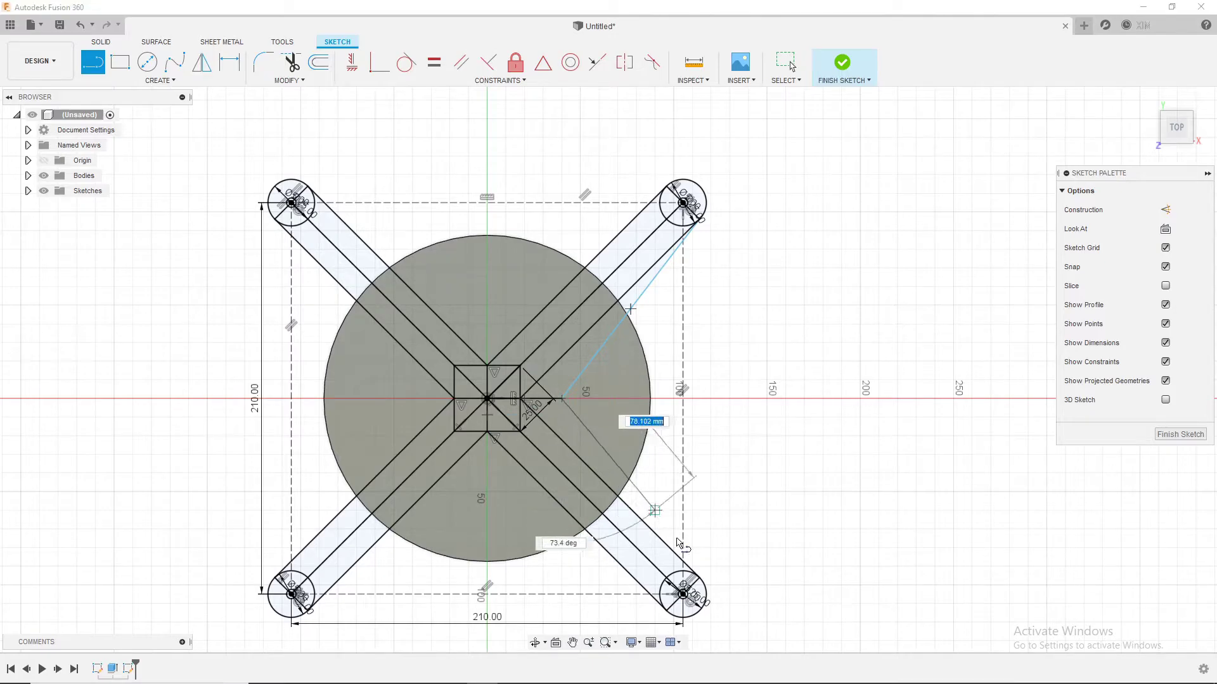
pyautogui.click(697, 576)
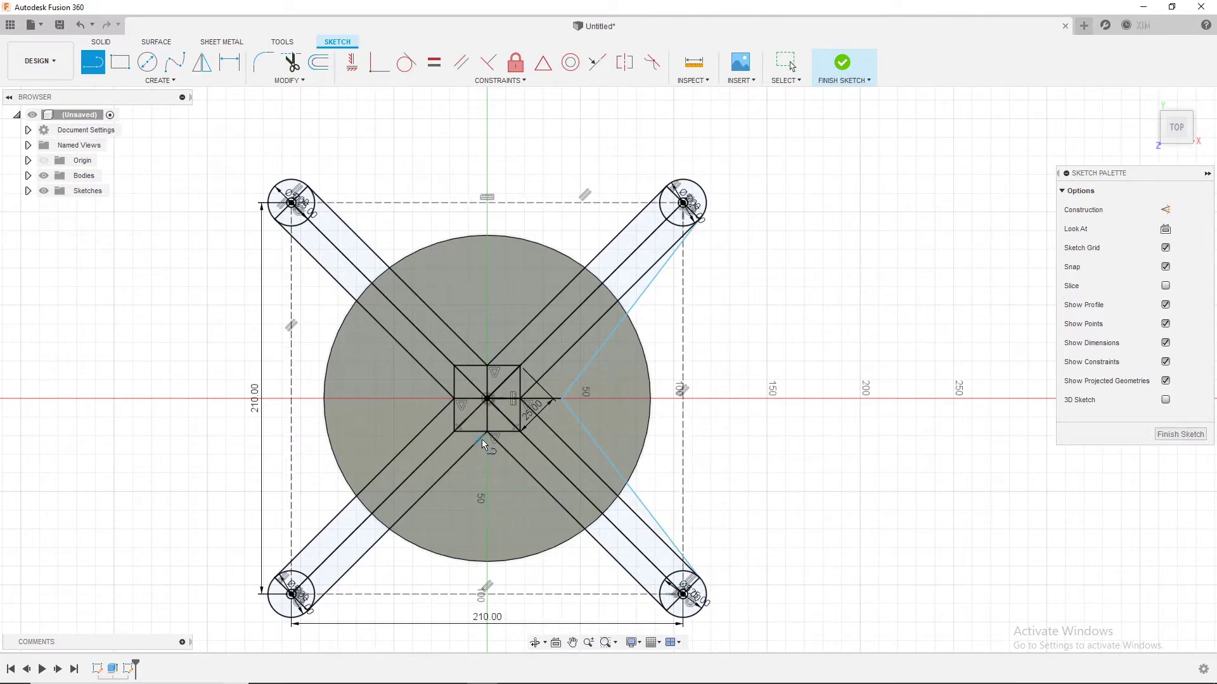
# Draw 40 mm lines from the sketch centre to the left and upward.
pyautogui.click(488, 399)
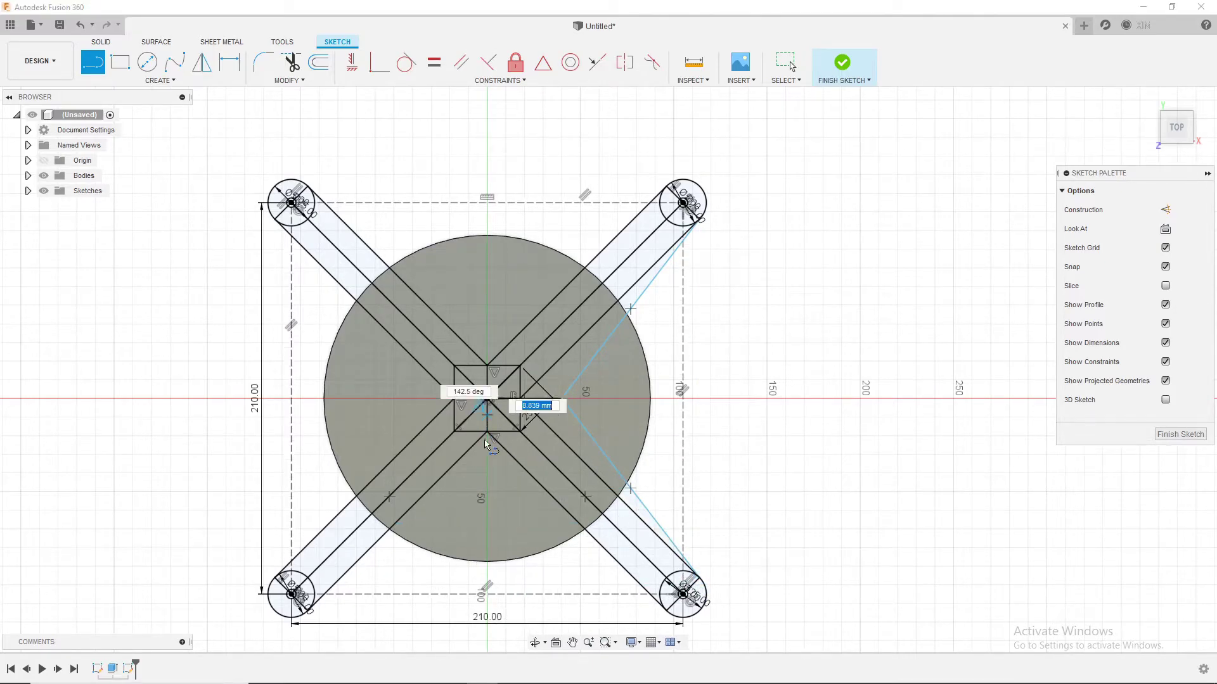
pyautogui.write('40')
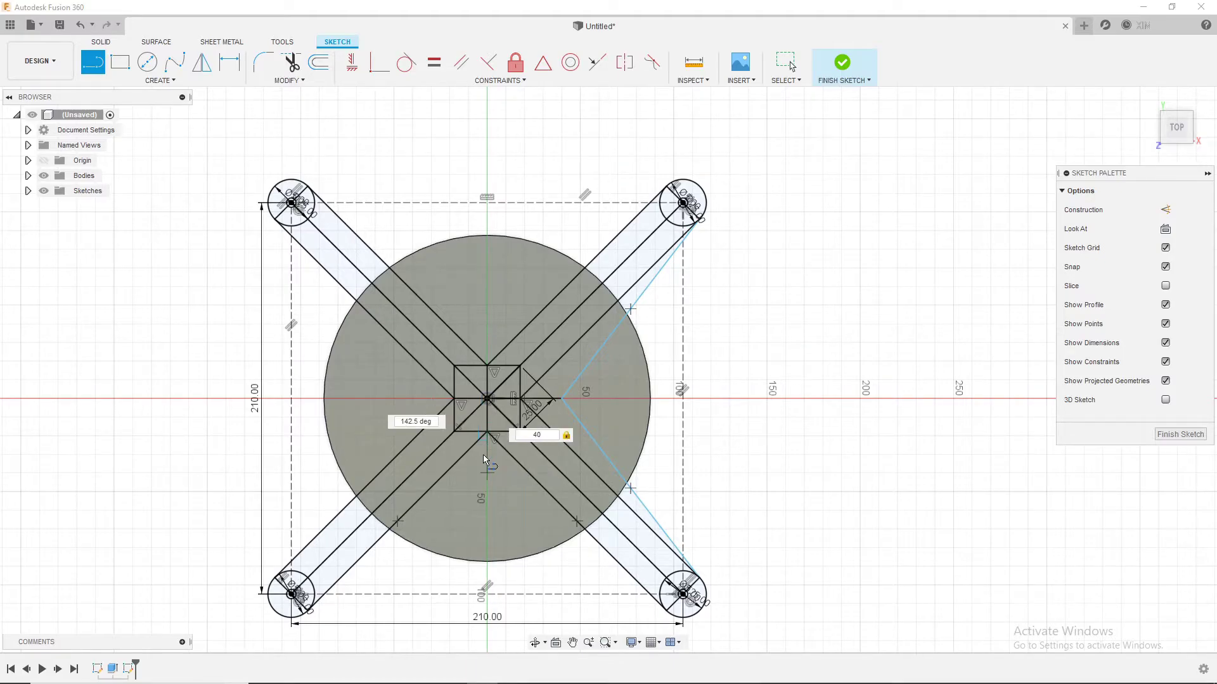
pyautogui.press('Return')
pyautogui.press('Escape')
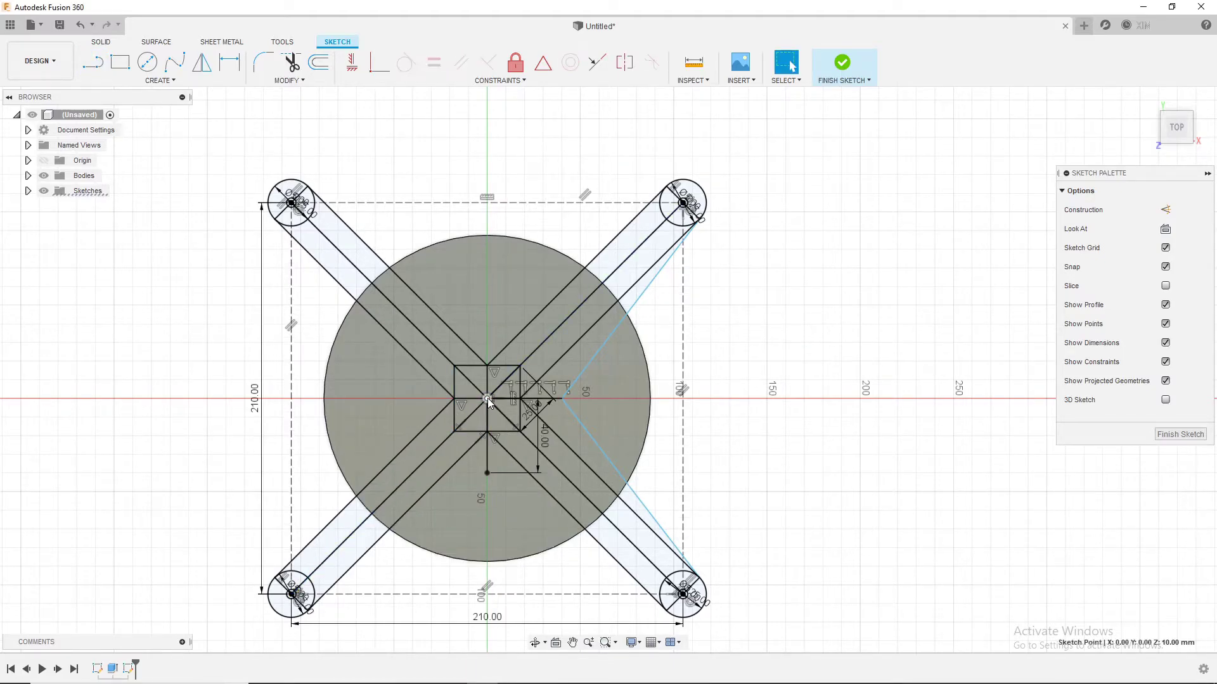
pyautogui.press('l')
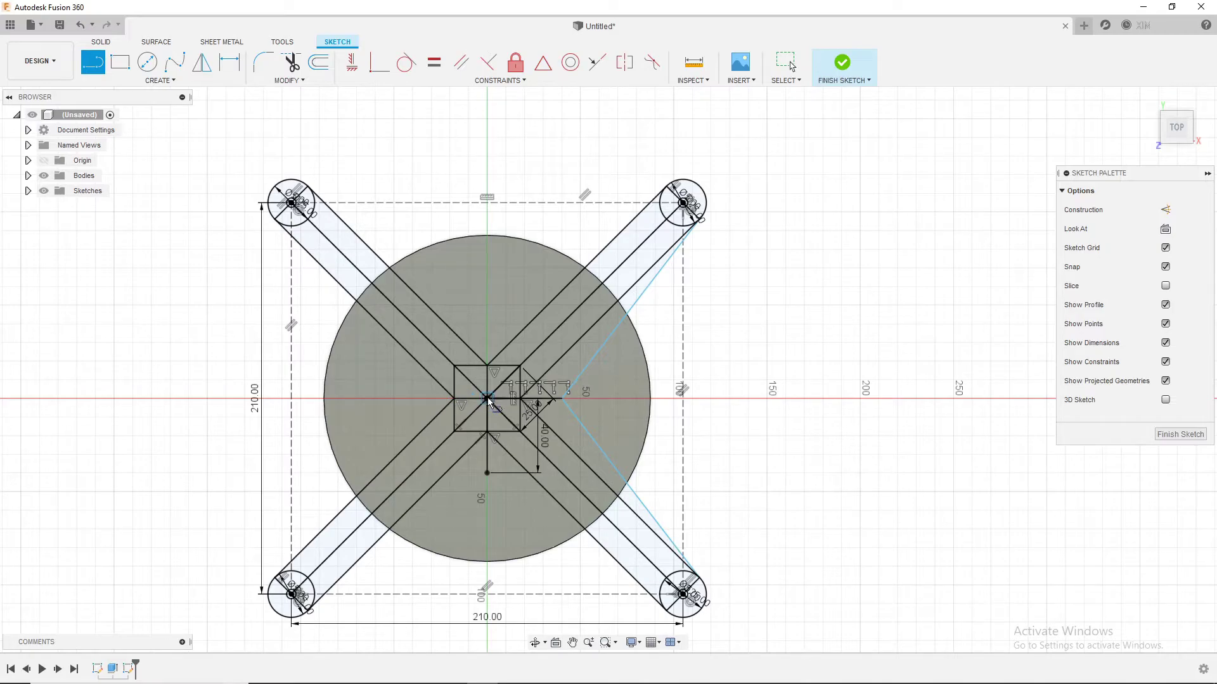
pyautogui.click(487, 399)
pyautogui.write('40')
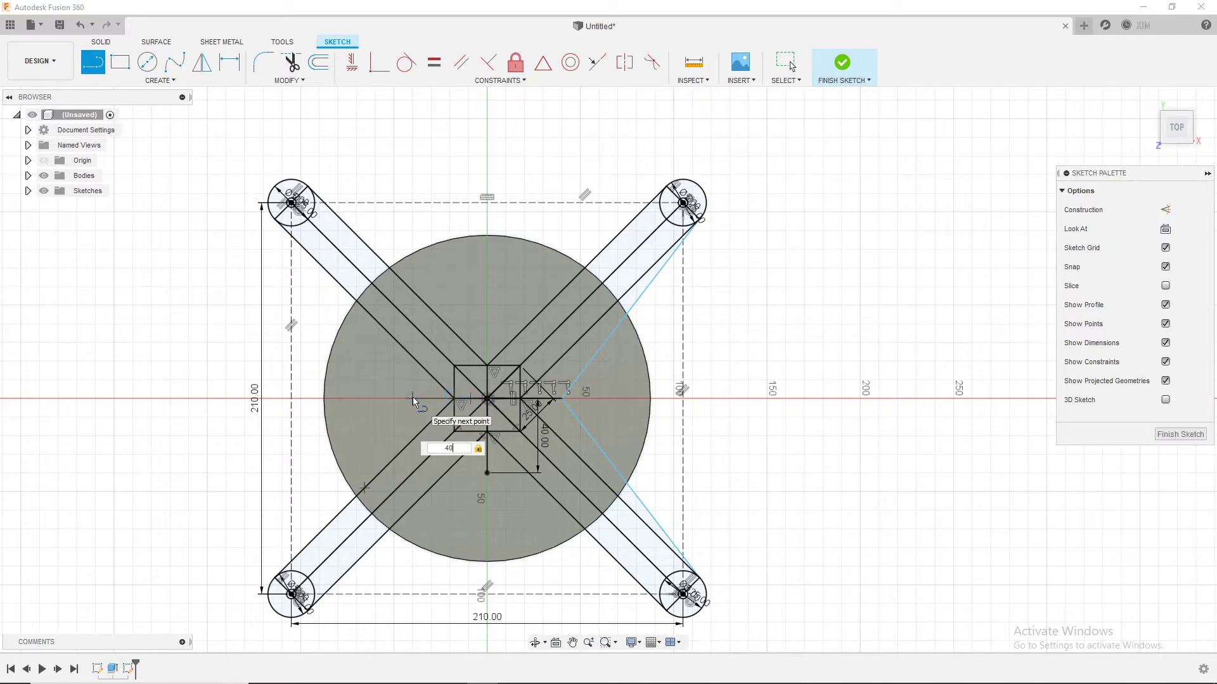
pyautogui.press('Return')
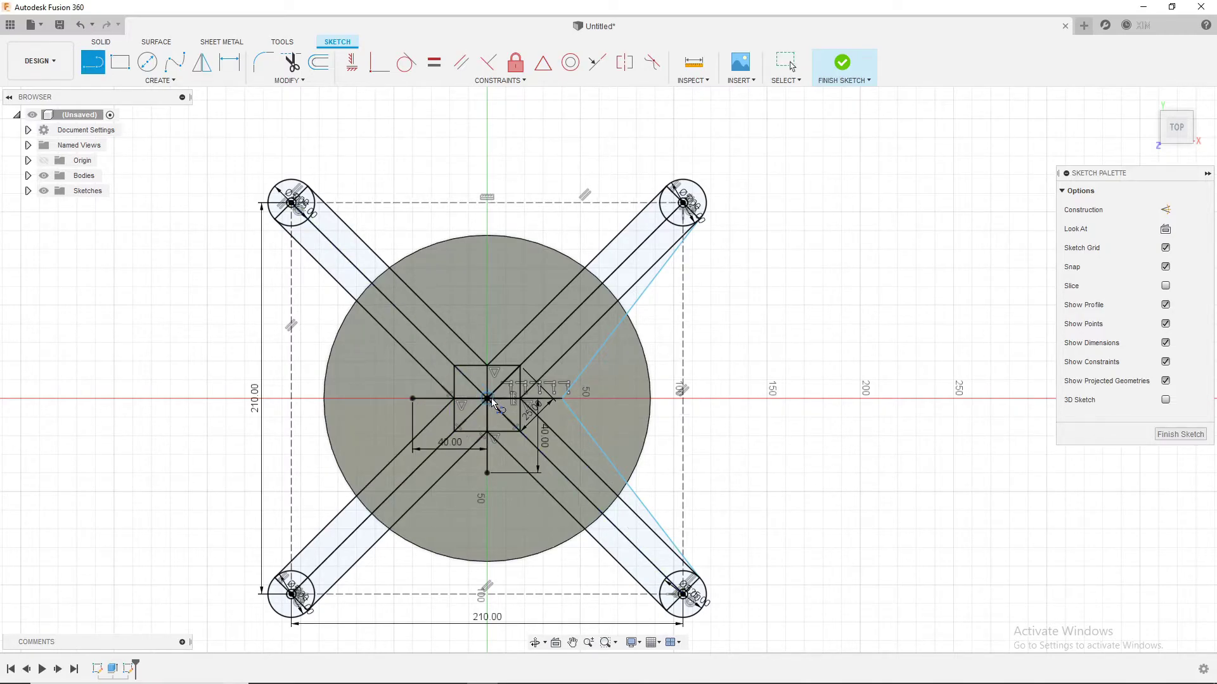
pyautogui.click(487, 398)
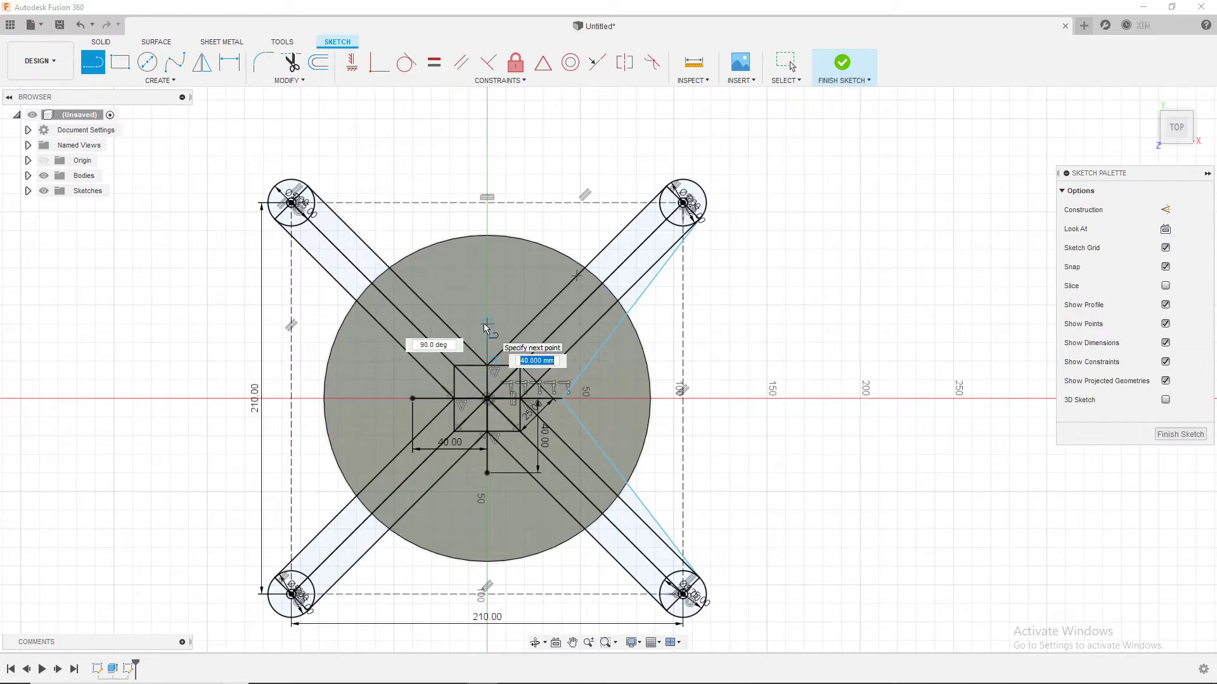
pyautogui.press('Return')
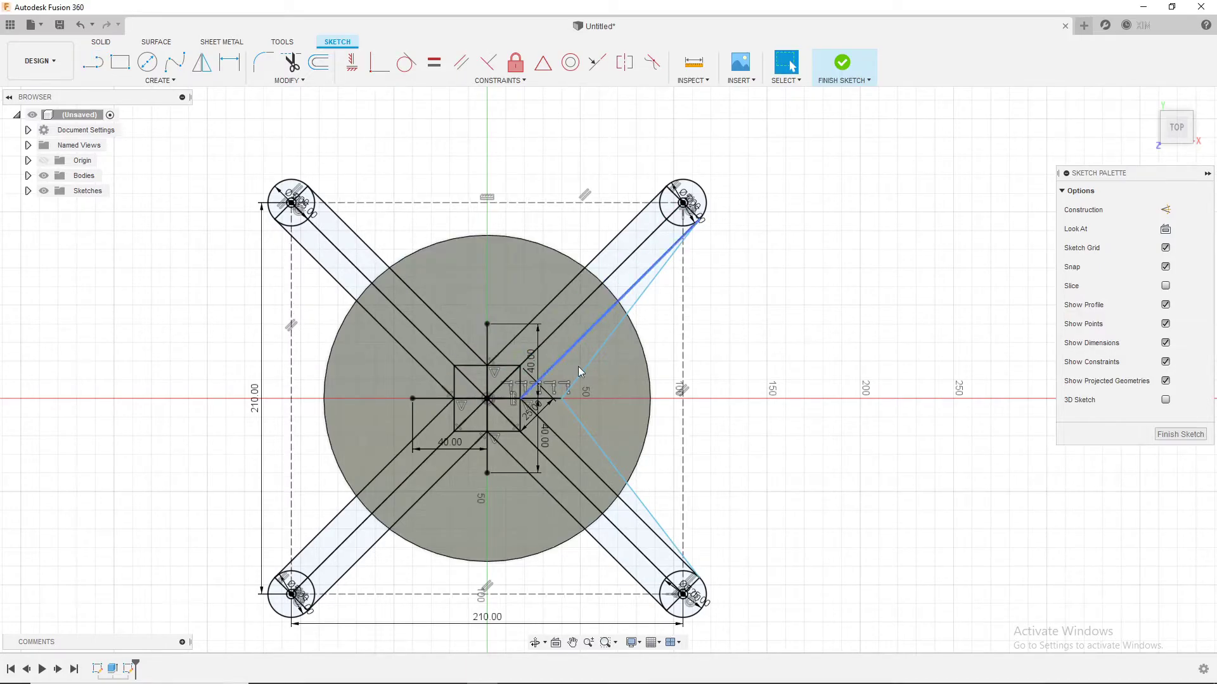
pyautogui.press('Escape')
# Join the top 40 mm point to the upper-right and upper-left arm tips.
pyautogui.press('l')
pyautogui.click(486, 324)
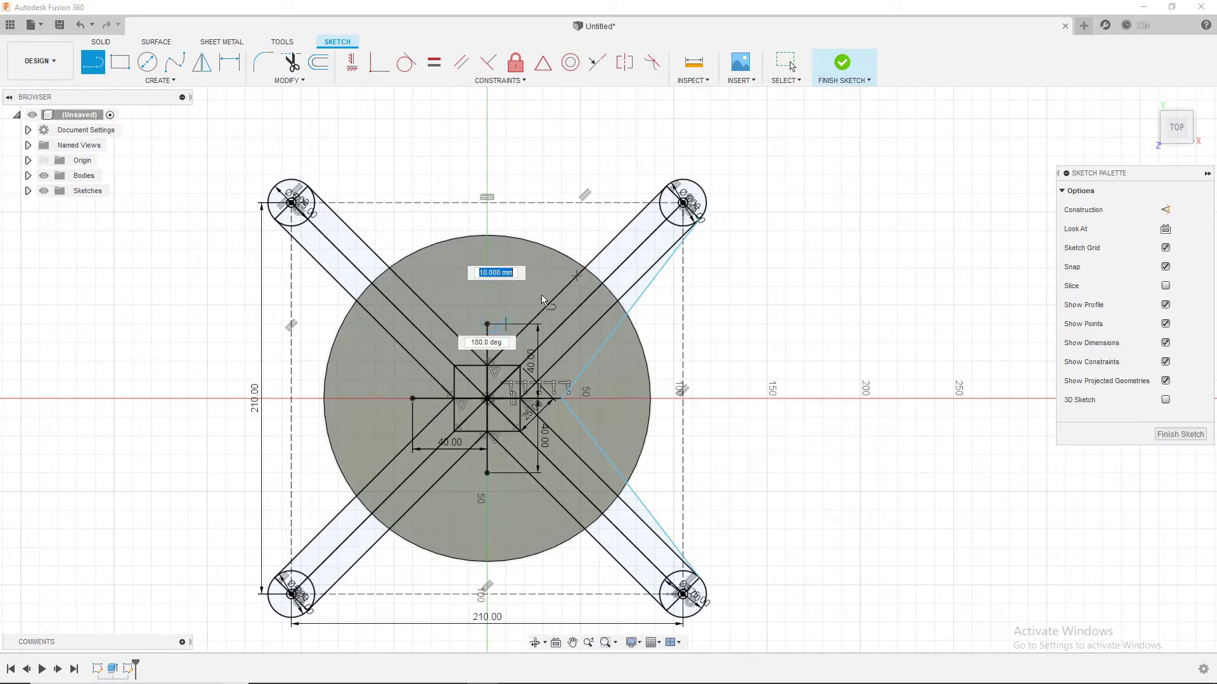
pyautogui.doubleClick(666, 191)
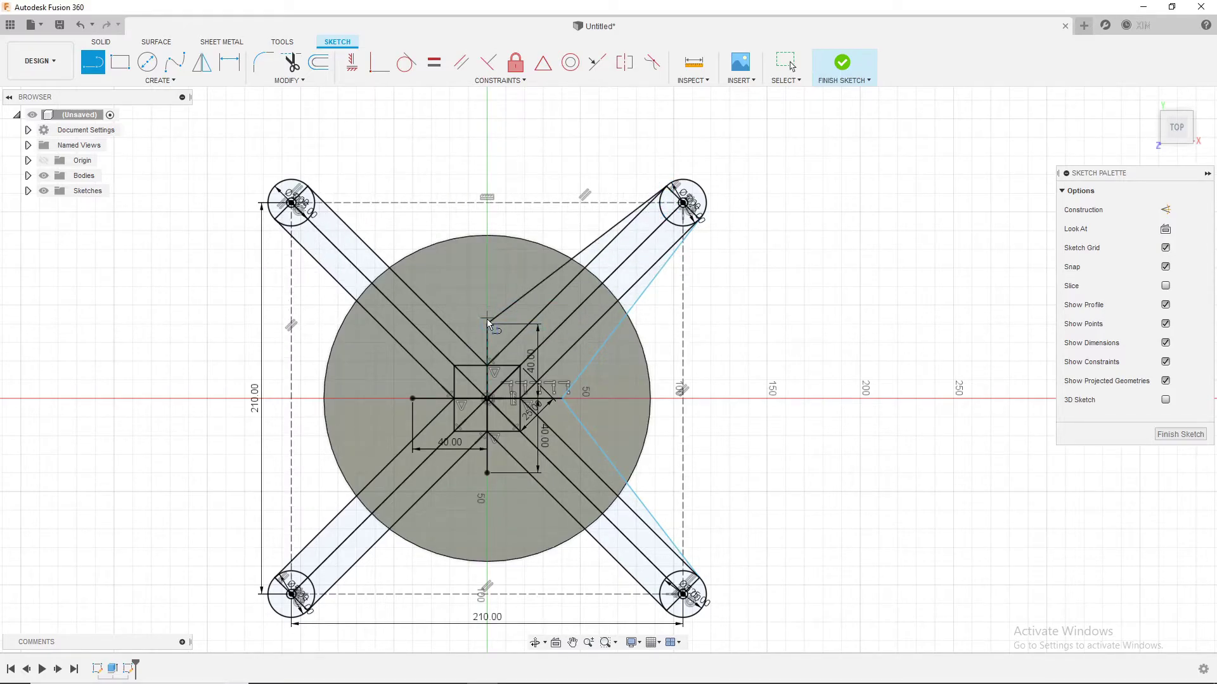
pyautogui.click(486, 324)
pyautogui.doubleClick(306, 190)
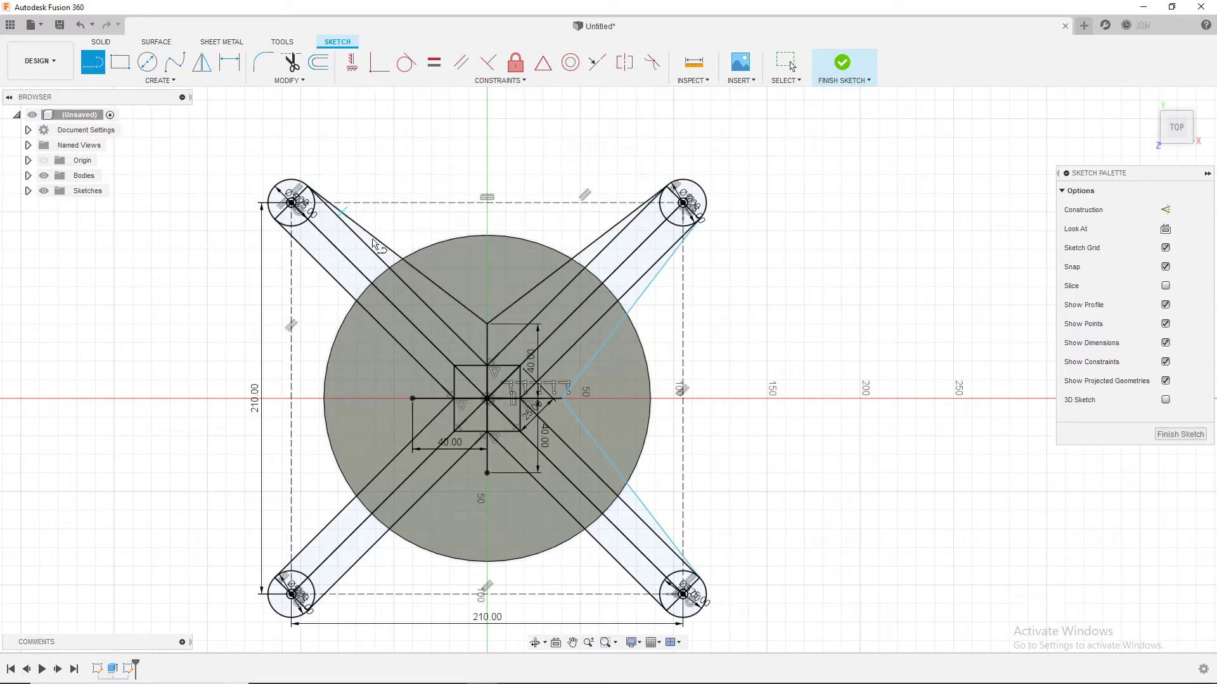
# Connect the left 40 mm point to the upper-left and lower-left arm tips, replacing a misplaced line.
pyautogui.click(453, 399)
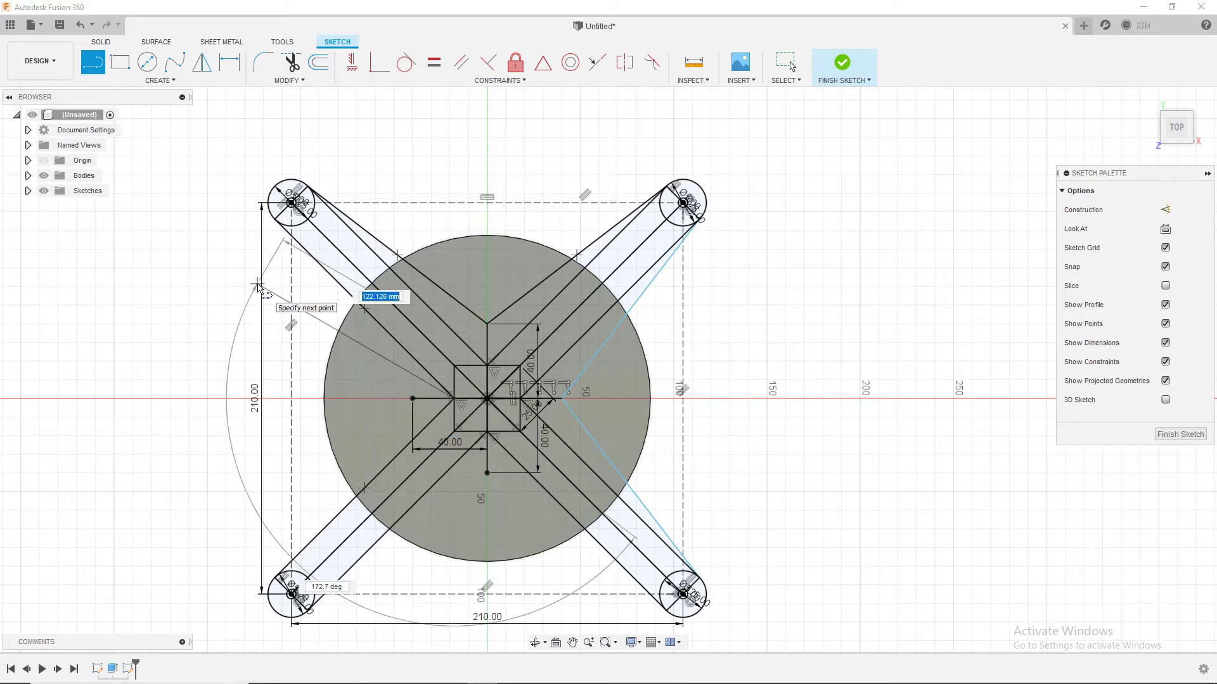
pyautogui.click(280, 575)
pyautogui.press('Escape')
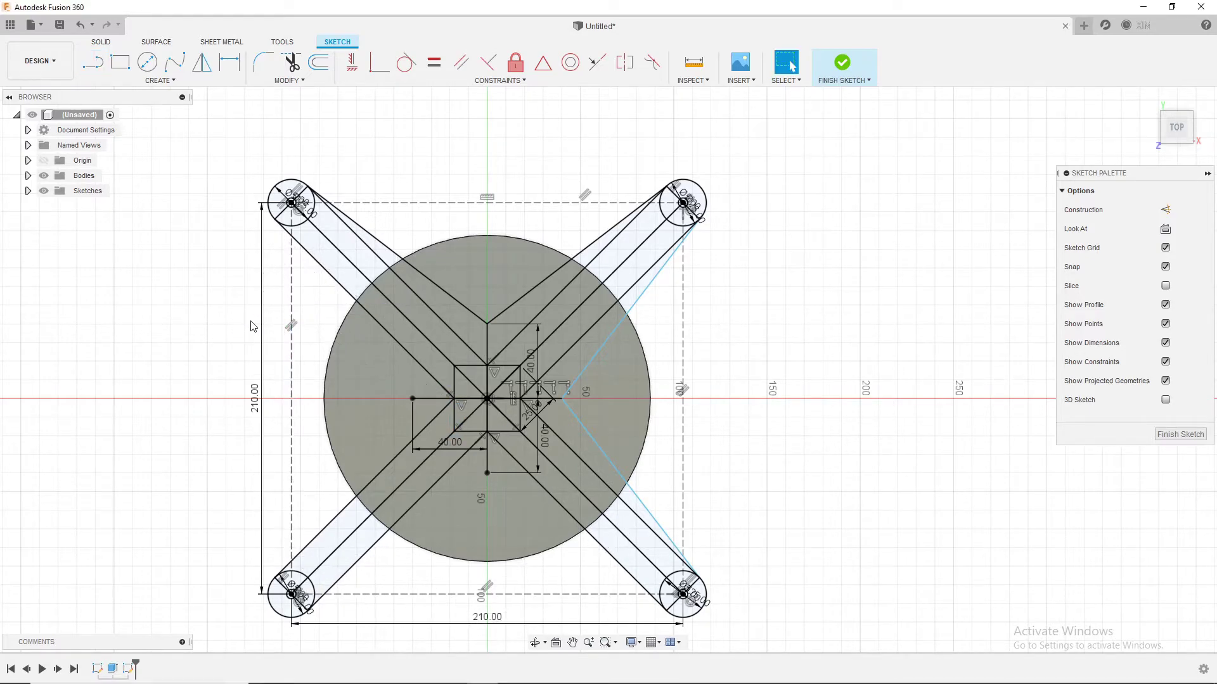
pyautogui.press('Delete')
pyautogui.press('l')
pyautogui.click(412, 398)
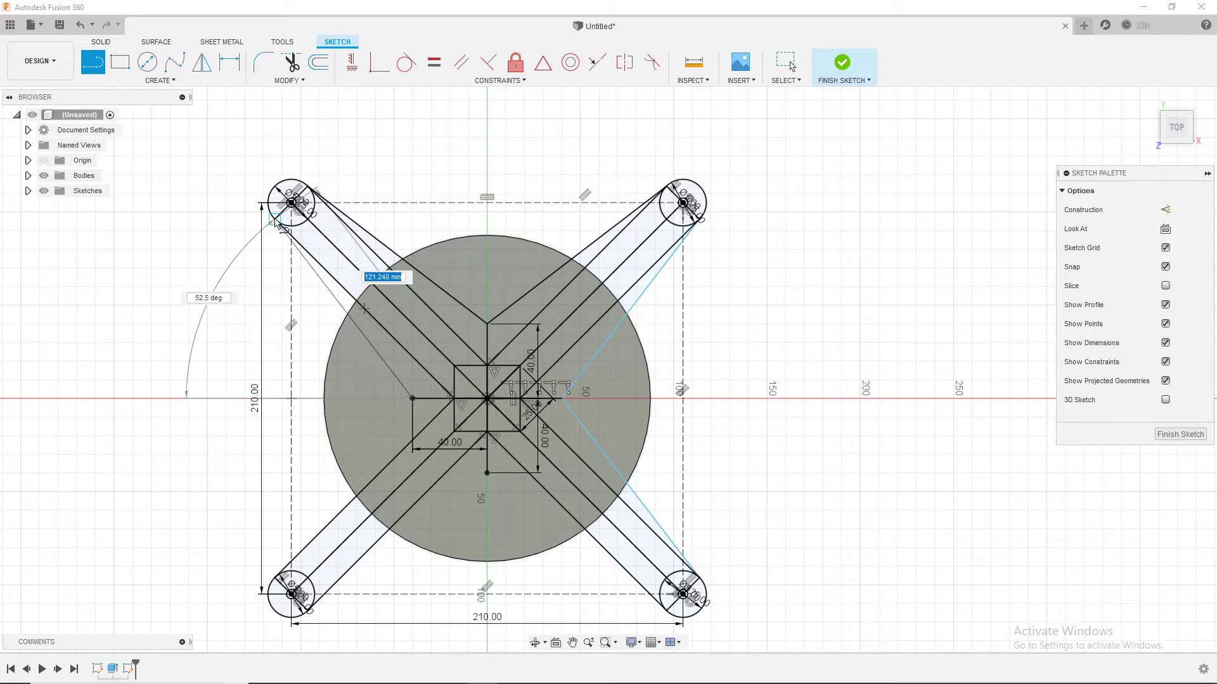
pyautogui.click(279, 222)
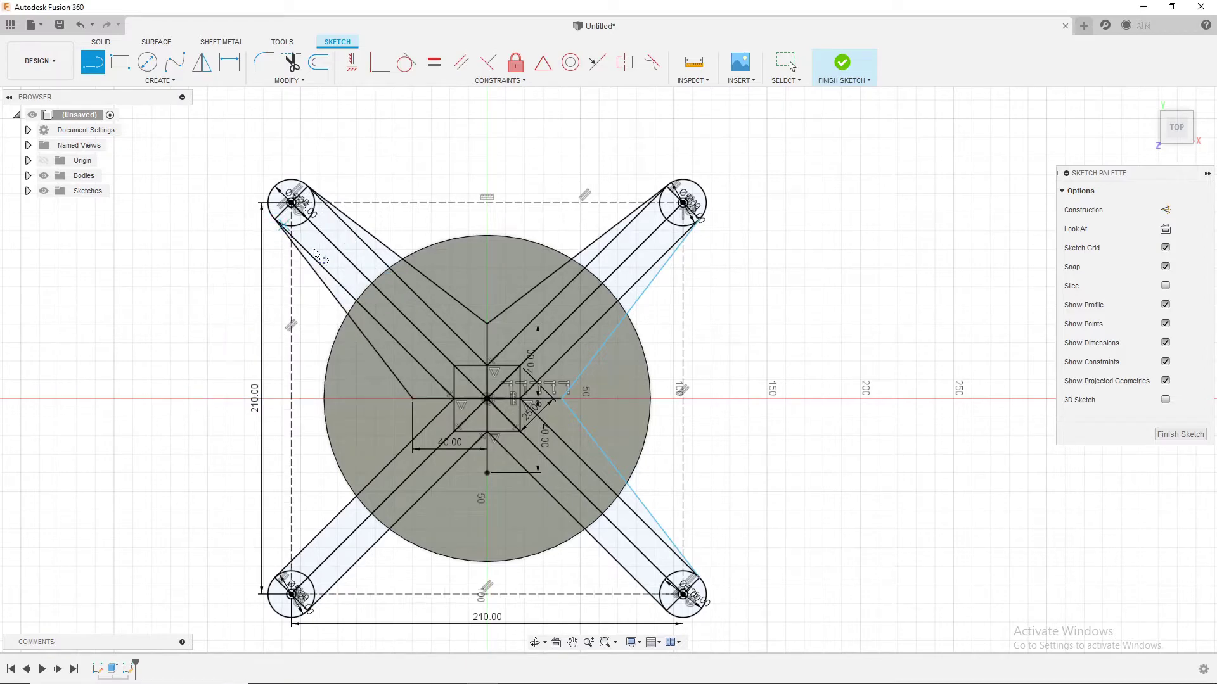
pyautogui.click(413, 399)
pyautogui.click(279, 574)
pyautogui.press('Escape')
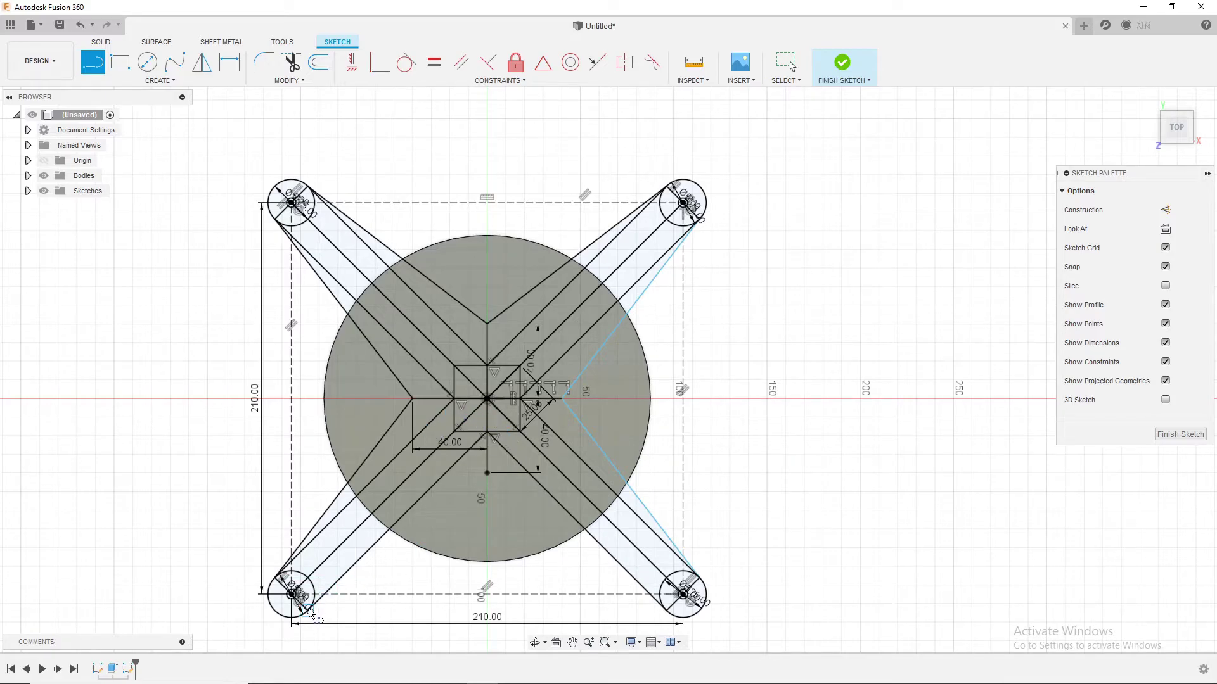
# Draw lines from the lower-left arm tip through the bottom point to the lower-right tip.
pyautogui.click(308, 607)
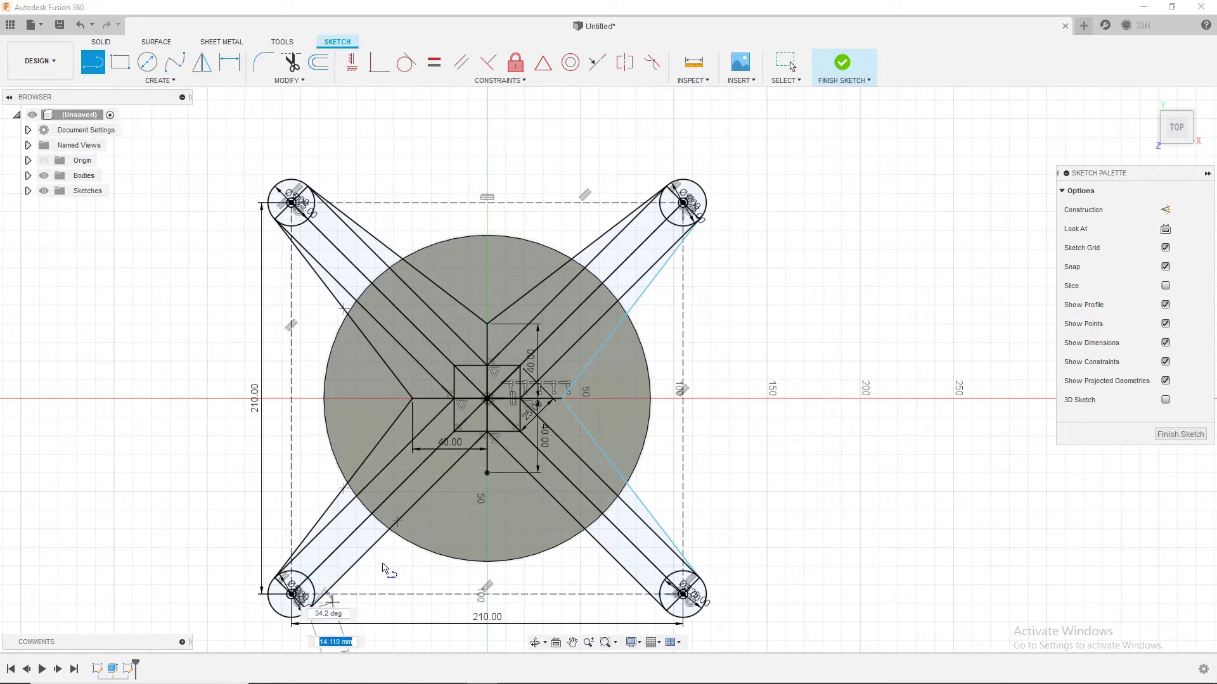
pyautogui.click(487, 474)
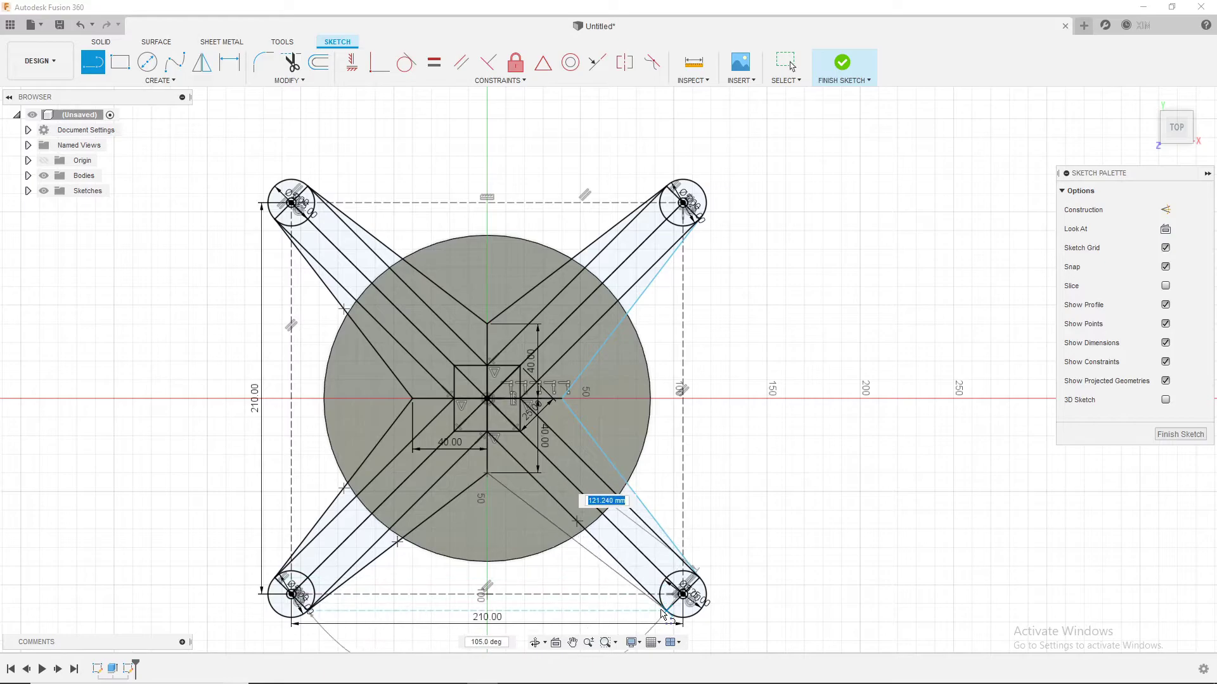
pyautogui.click(675, 600)
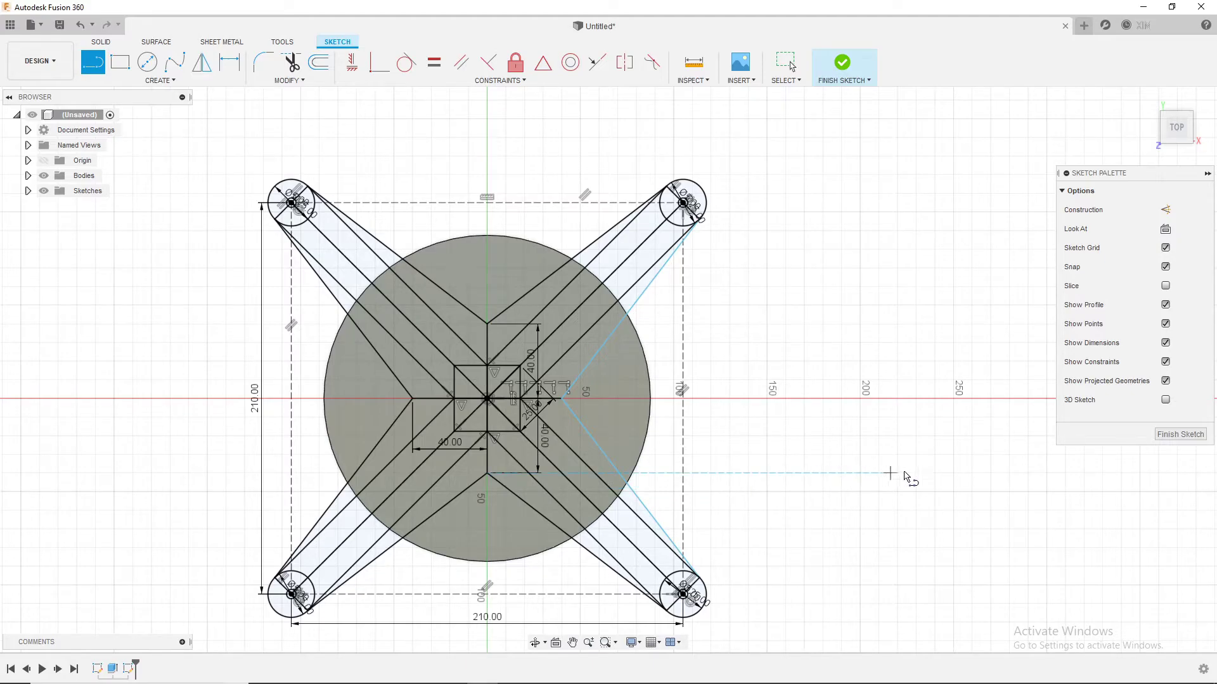
pyautogui.rightClick(787, 488)
# Select the upper, left and lower-right arm edges and the long diagonal lines.
pyautogui.click(727, 493)
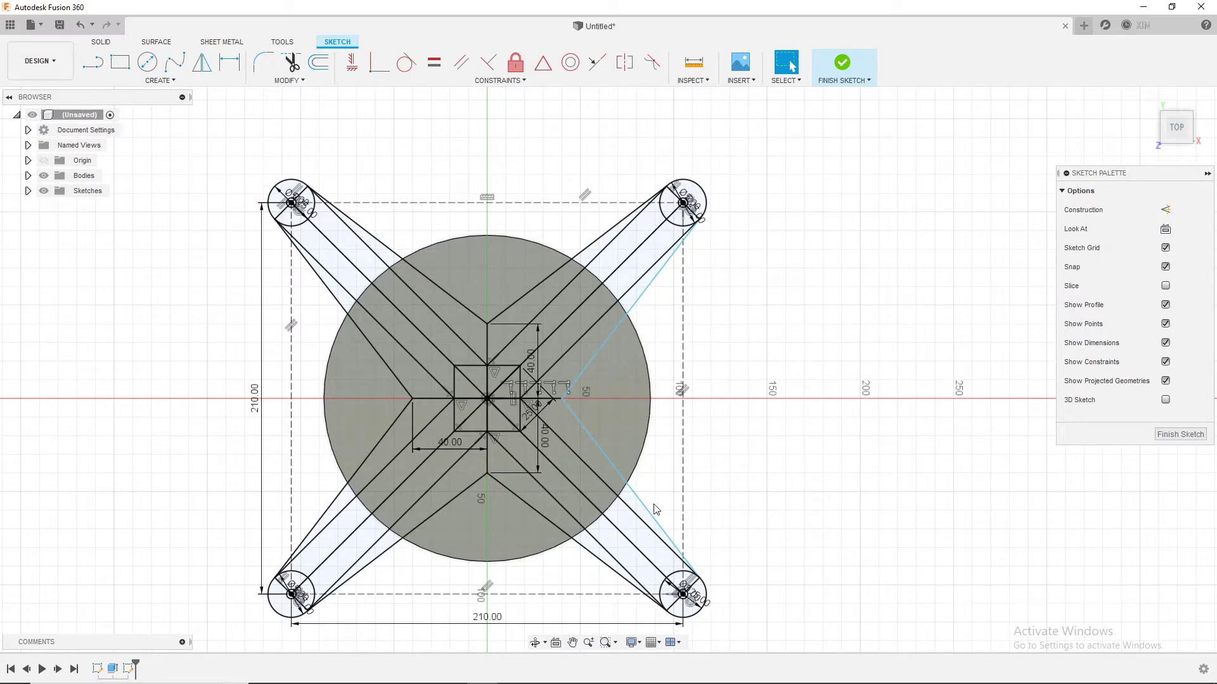
pyautogui.click(558, 327)
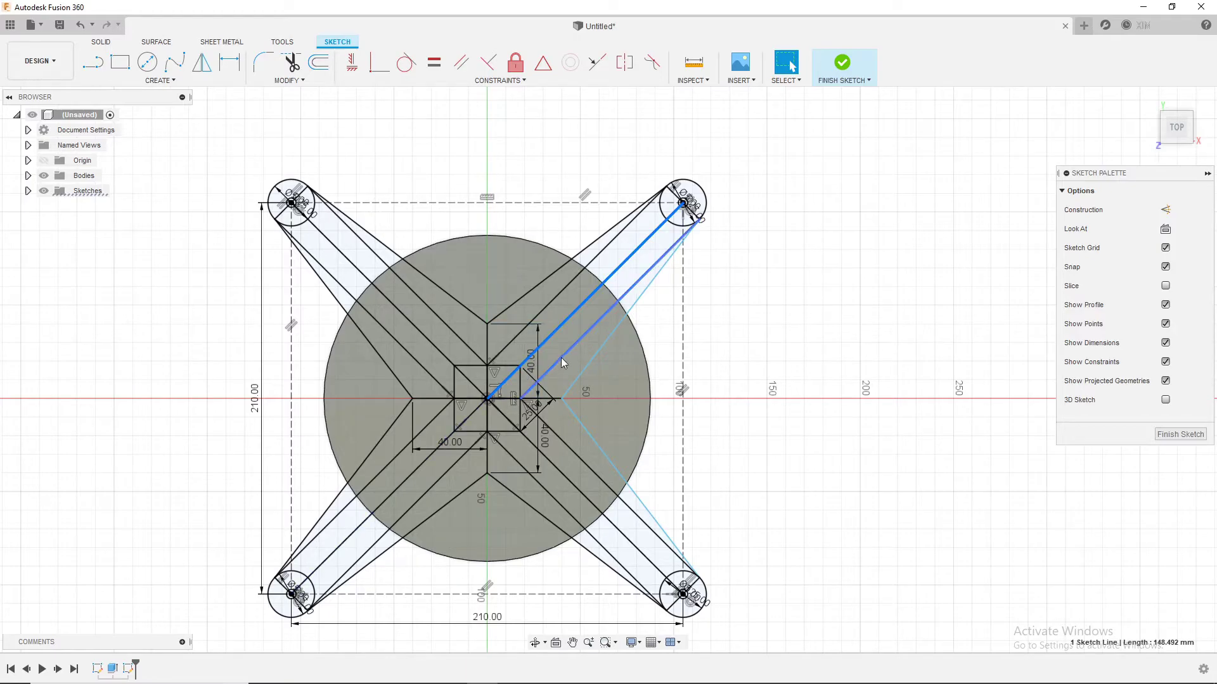
pyautogui.keyDown('shift'); pyautogui.click(535, 320); pyautogui.keyUp('shift')
pyautogui.keyDown('shift'); pyautogui.click(464, 346); pyautogui.keyUp('shift')
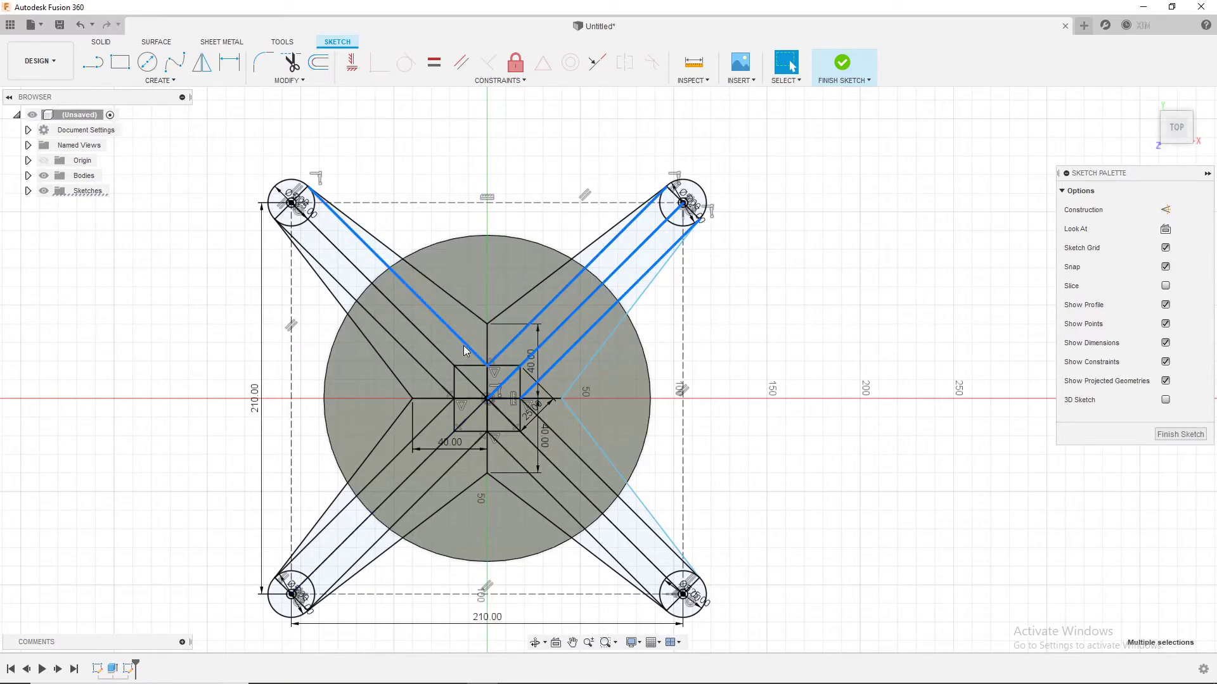
pyautogui.keyDown('shift'); pyautogui.click(440, 354); pyautogui.keyUp('shift')
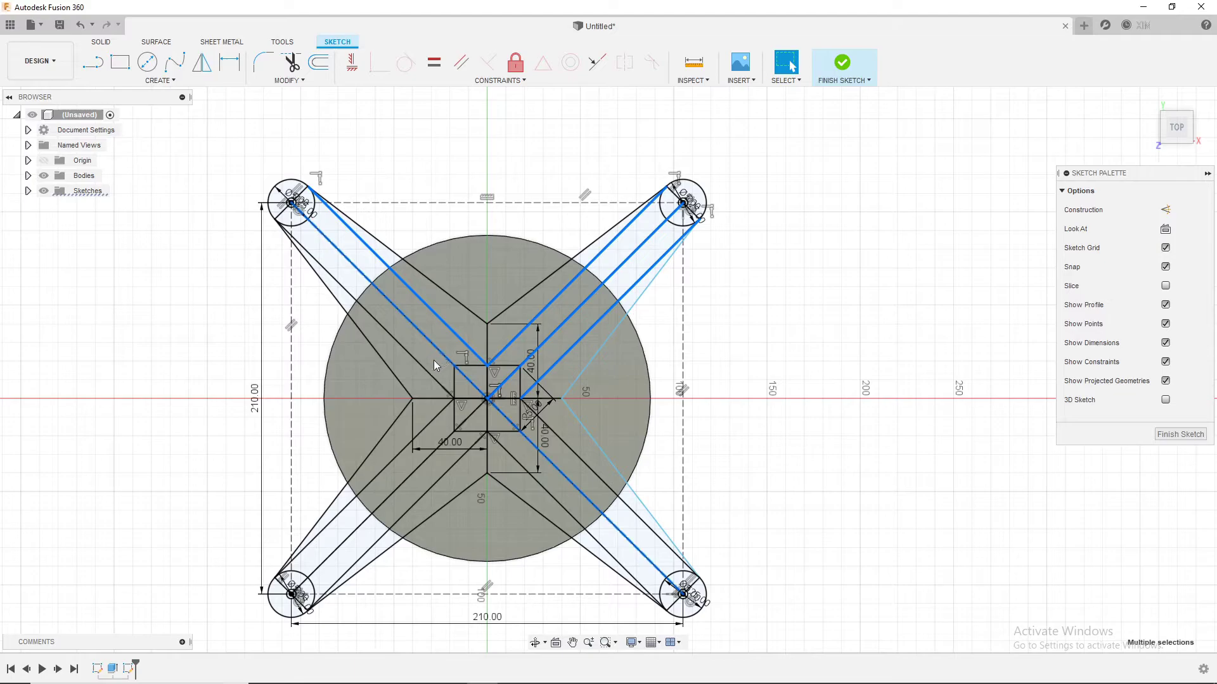
pyautogui.keyDown('shift'); pyautogui.click(420, 370); pyautogui.keyUp('shift')
pyautogui.keyDown('shift'); pyautogui.click(459, 424); pyautogui.keyUp('shift')
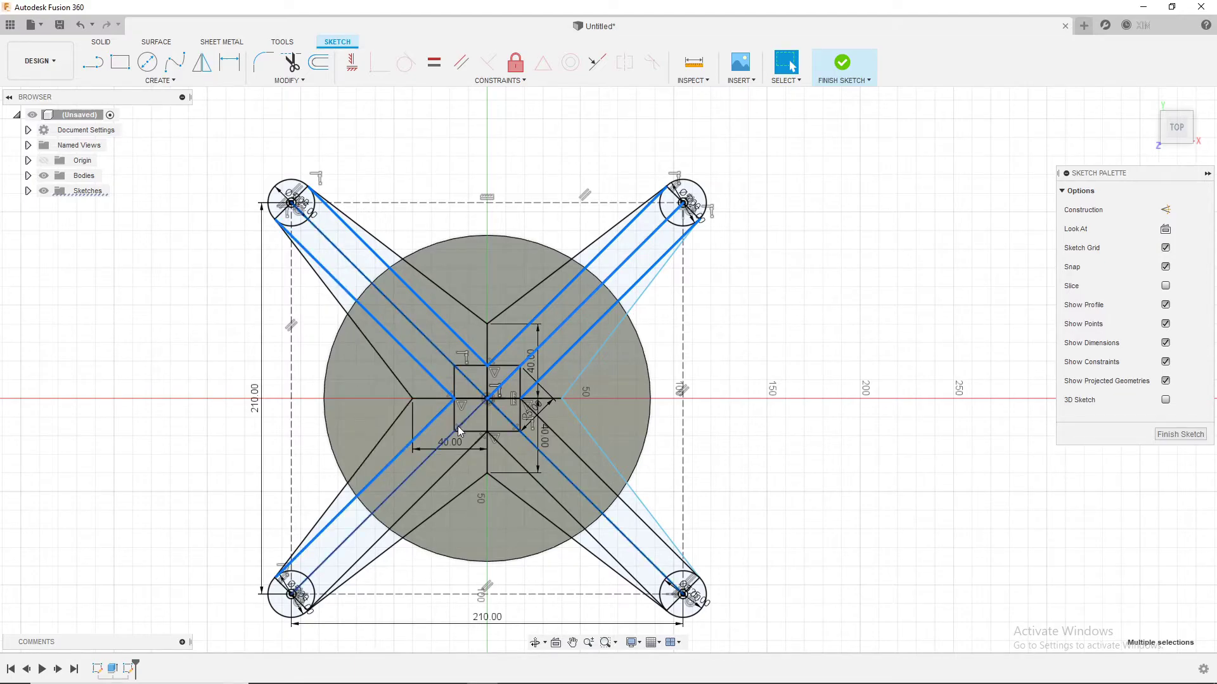
pyautogui.keyDown('shift'); pyautogui.click(448, 473); pyautogui.keyUp('shift')
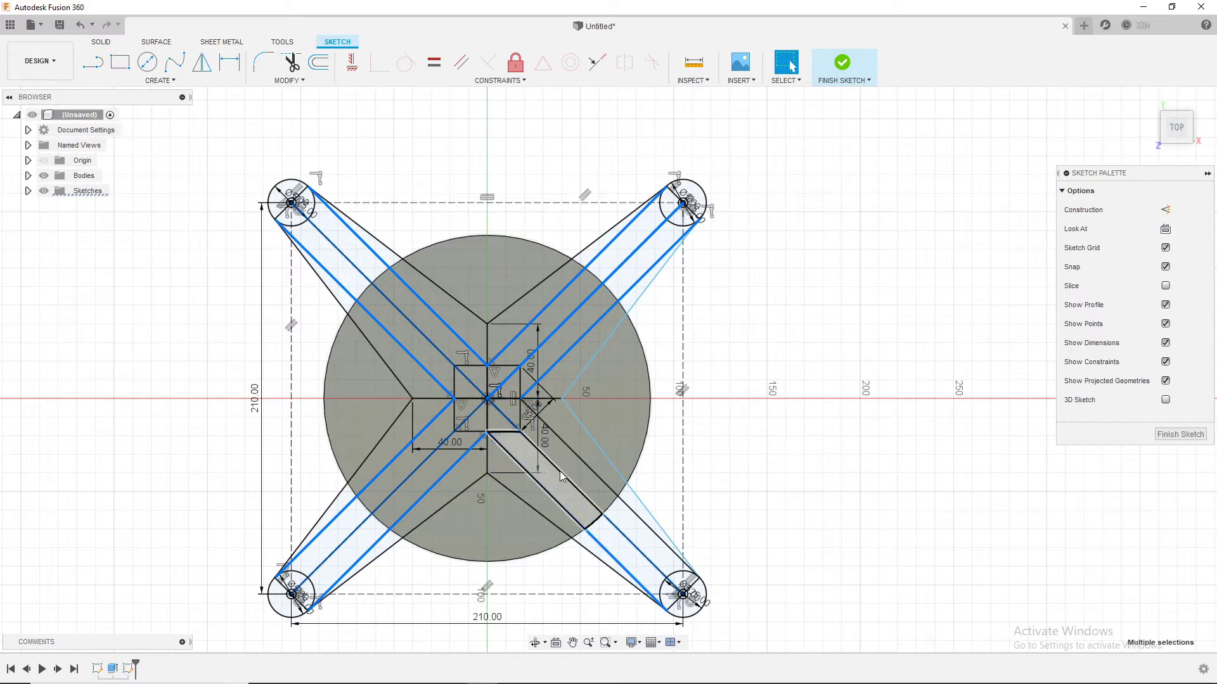
pyautogui.keyDown('shift'); pyautogui.click(586, 513); pyautogui.keyUp('shift')
pyautogui.keyDown('shift'); pyautogui.click(624, 516); pyautogui.keyUp('shift')
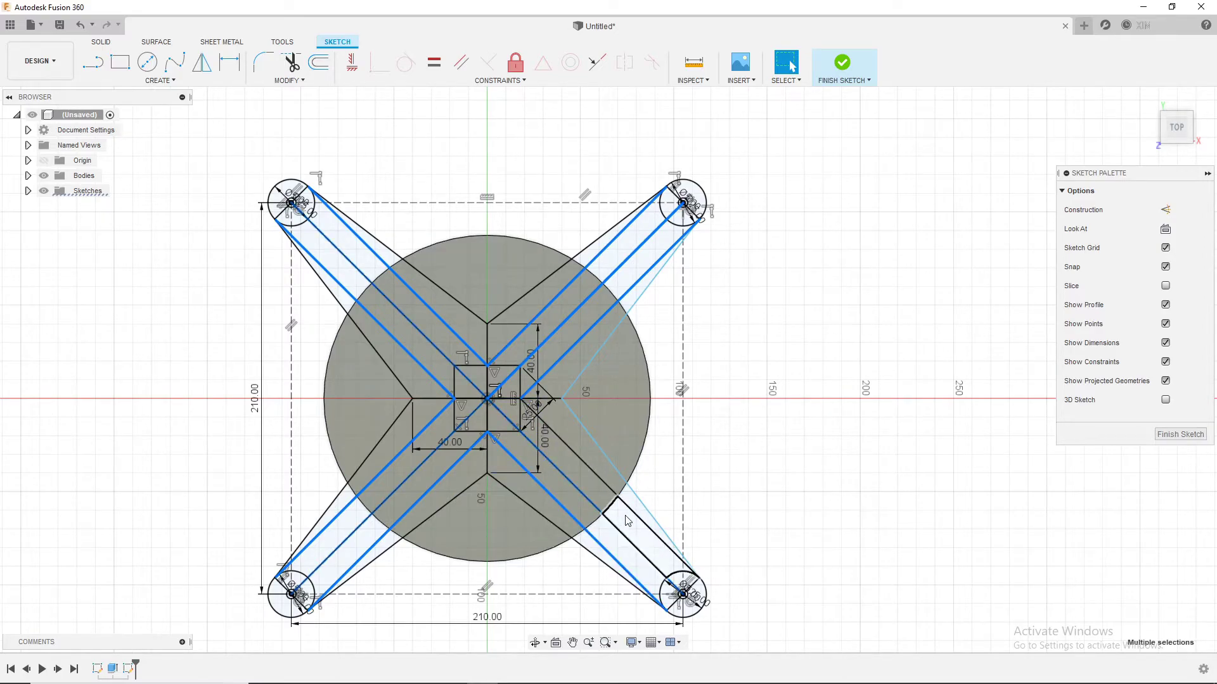
pyautogui.keyDown('shift'); pyautogui.click(627, 518); pyautogui.keyUp('shift')
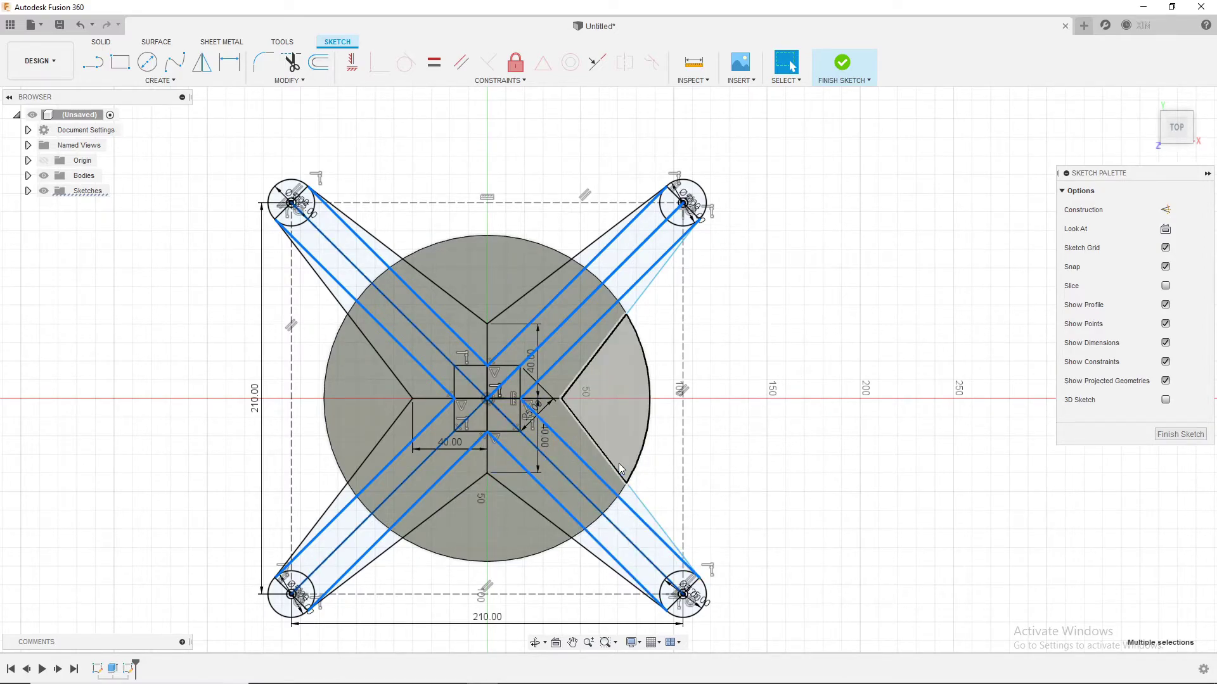
# Toggle the selected arm lines to construction geometry, then undo the right-hand wedge lines.
pyautogui.rightClick(676, 452)
pyautogui.press('Escape')
pyautogui.click(678, 452)
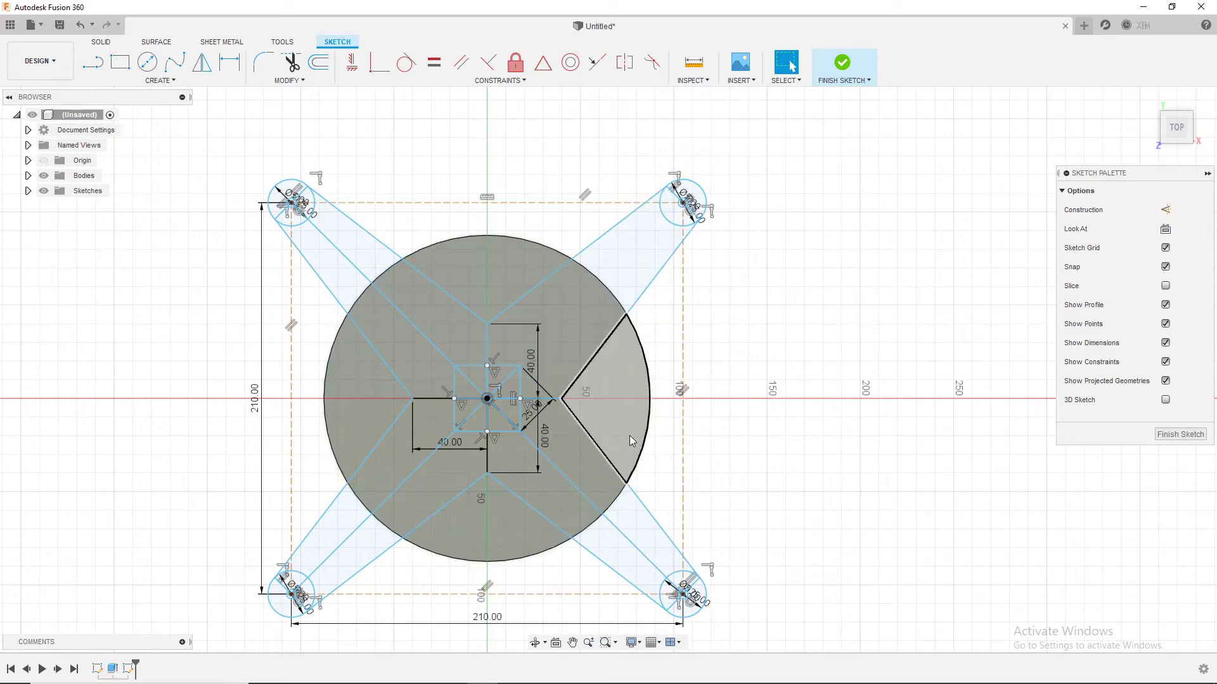
pyautogui.hotkey('ctrl', 'z')
pyautogui.press('l')
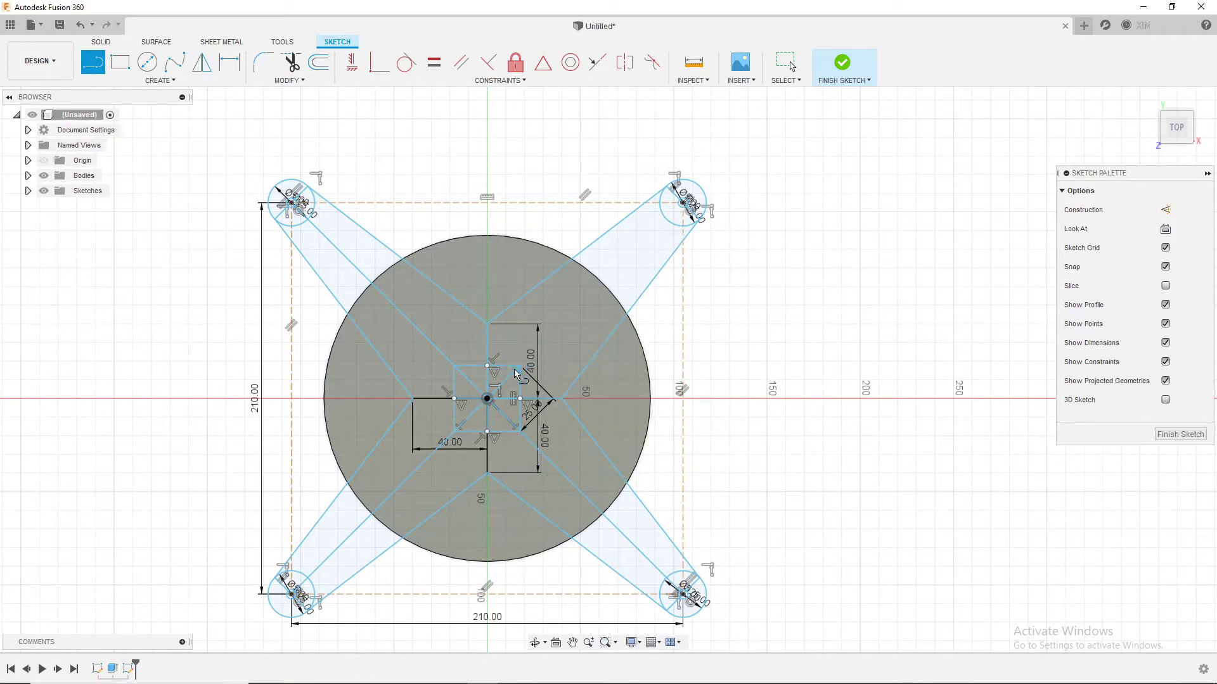
# Select the centre square's edges and its diagonals to the corner holes.
pyautogui.rightClick(792, 355)
pyautogui.click(748, 365)
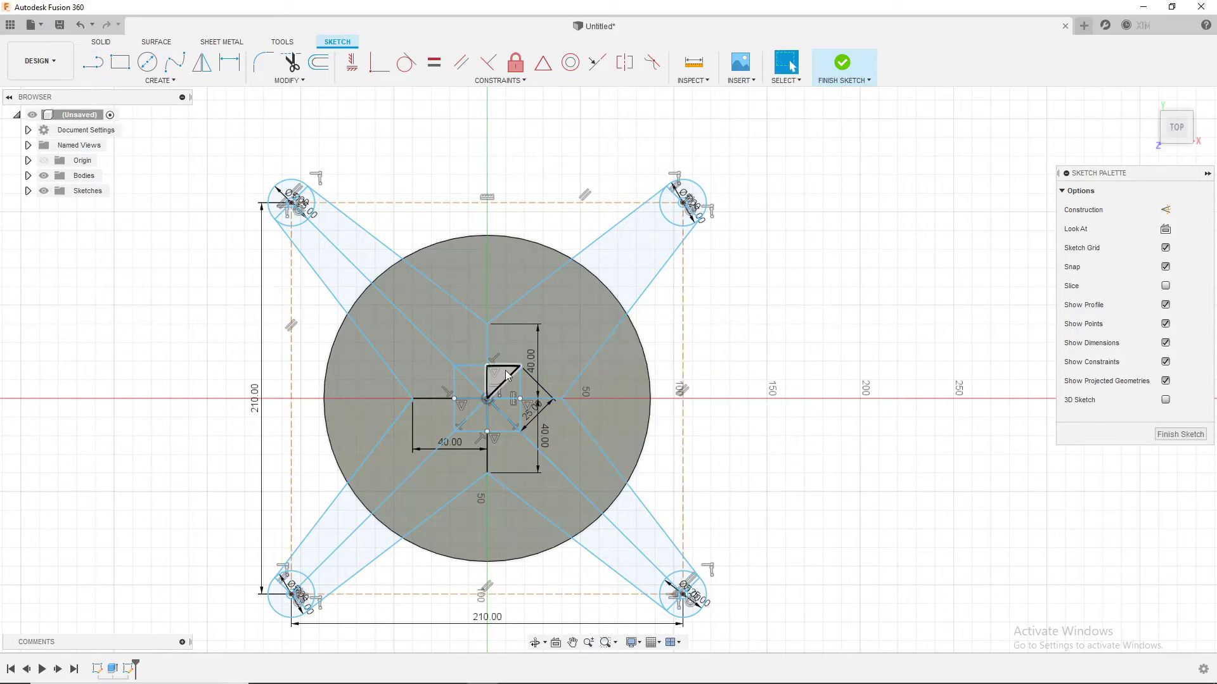
pyautogui.click(504, 366)
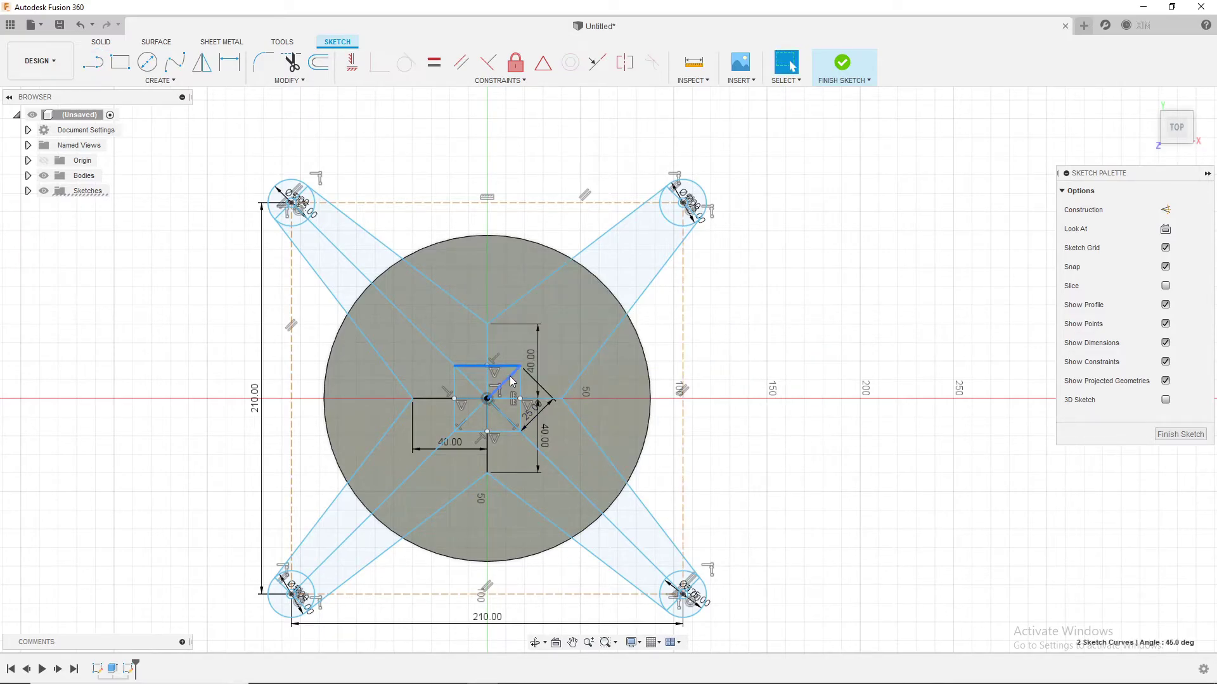
pyautogui.keyDown('shift'); pyautogui.click(520, 412); pyautogui.keyUp('shift')
pyautogui.keyDown('shift'); pyautogui.click(501, 432); pyautogui.keyUp('shift')
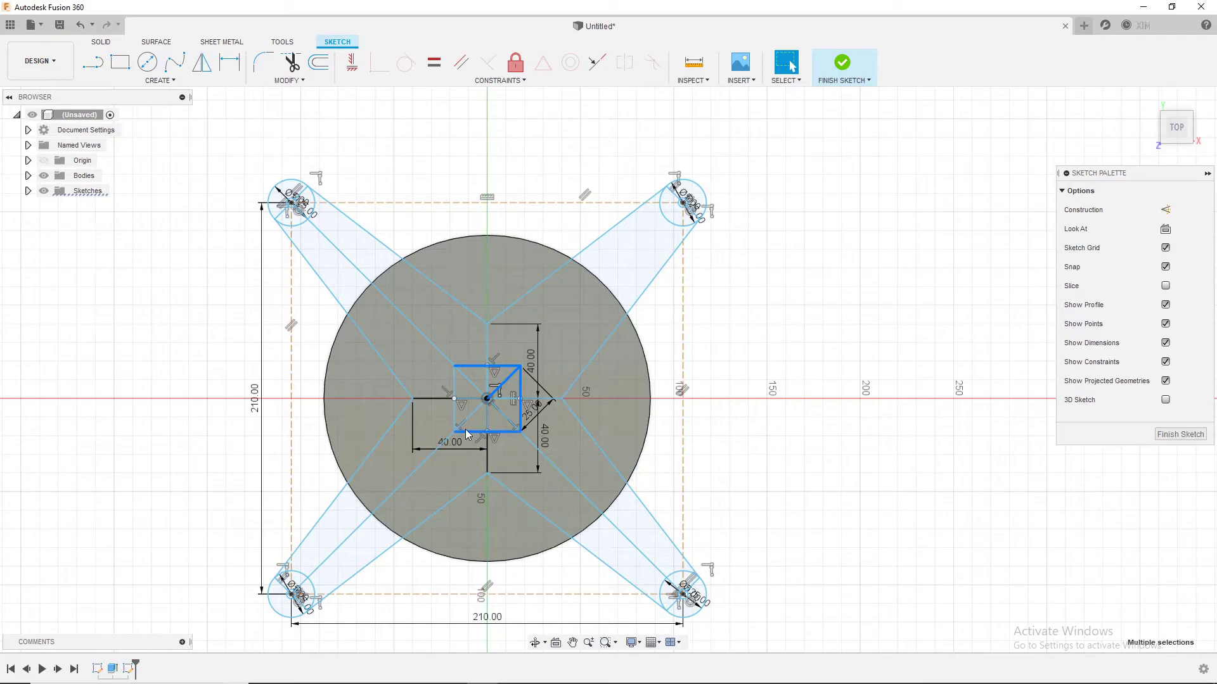
pyautogui.keyDown('shift'); pyautogui.click(472, 413); pyautogui.keyUp('shift')
pyautogui.keyDown('shift'); pyautogui.click(507, 419); pyautogui.keyUp('shift')
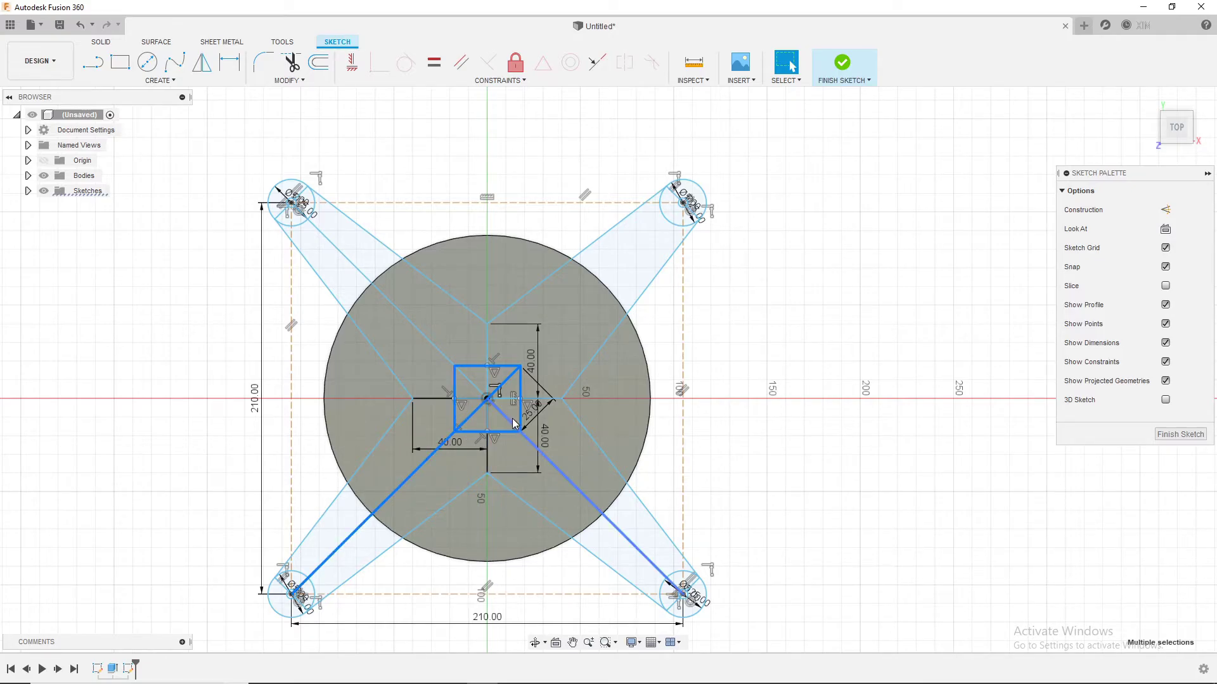
pyautogui.keyDown('shift'); pyautogui.click(471, 383); pyautogui.keyUp('shift')
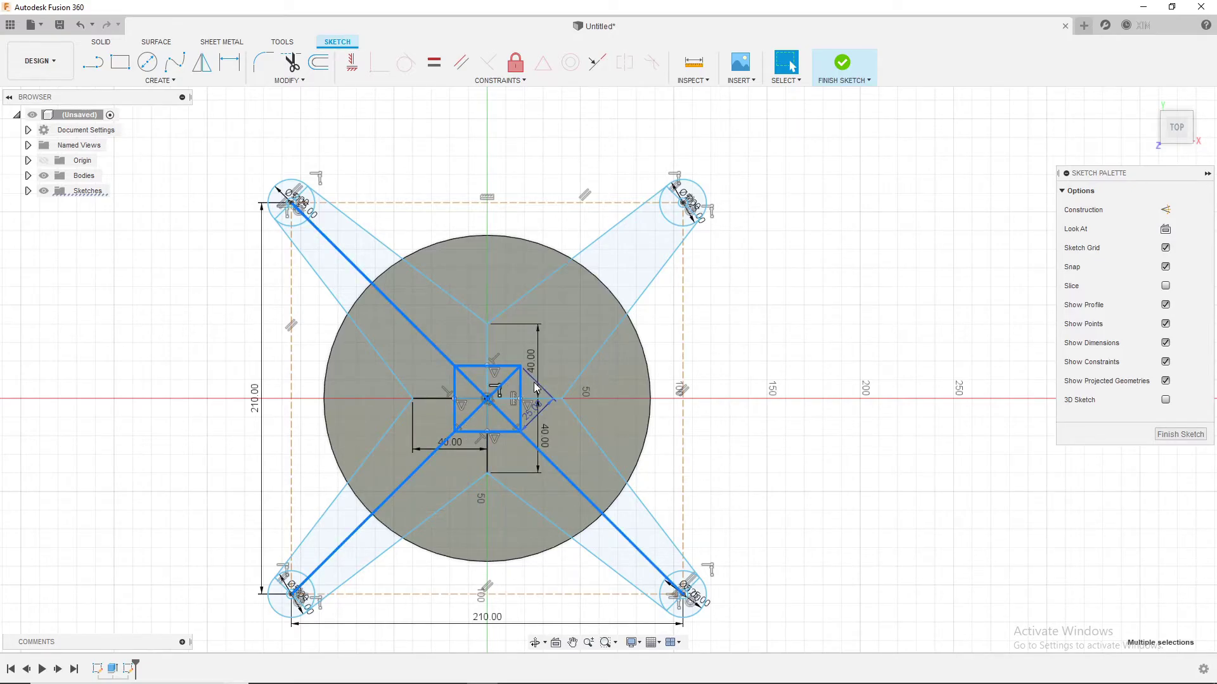
# Add the four centre segments and convert the whole selection to construction lines.
pyautogui.keyDown('shift'); pyautogui.click(504, 399); pyautogui.keyUp('shift')
pyautogui.keyDown('shift'); pyautogui.click(488, 424); pyautogui.keyUp('shift')
pyautogui.keyDown('shift'); pyautogui.click(466, 399); pyautogui.keyUp('shift')
pyautogui.keyDown('shift'); pyautogui.click(486, 353); pyautogui.keyUp('shift')
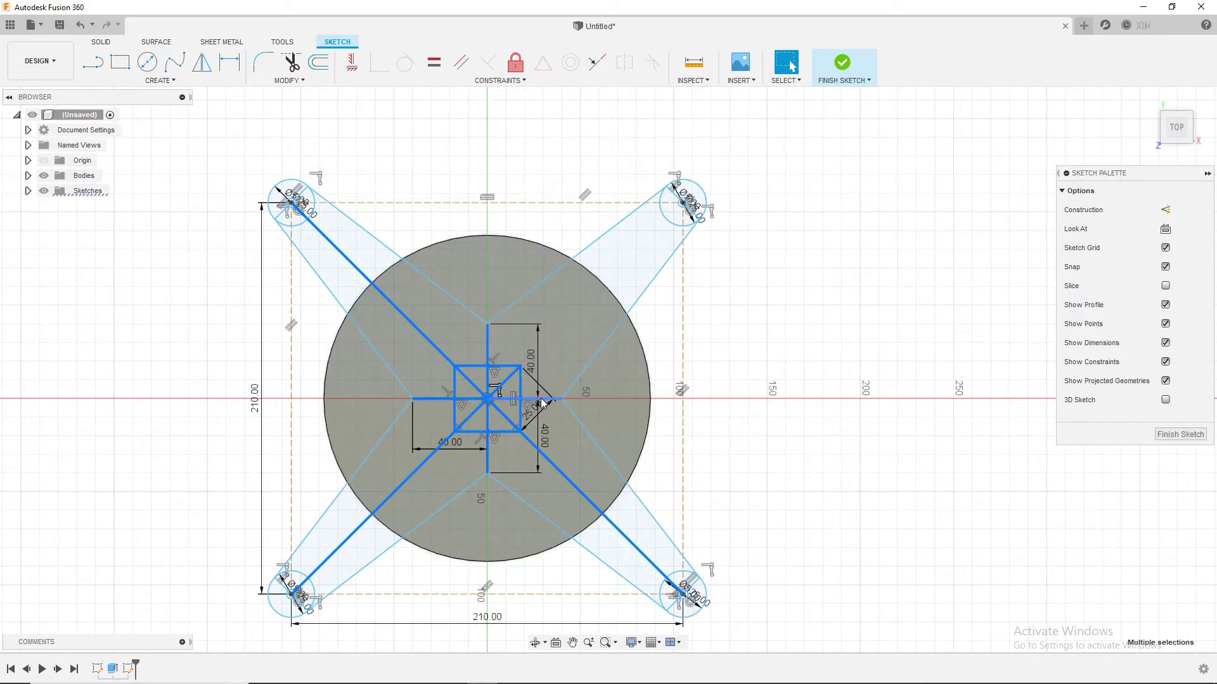
pyautogui.press('x')
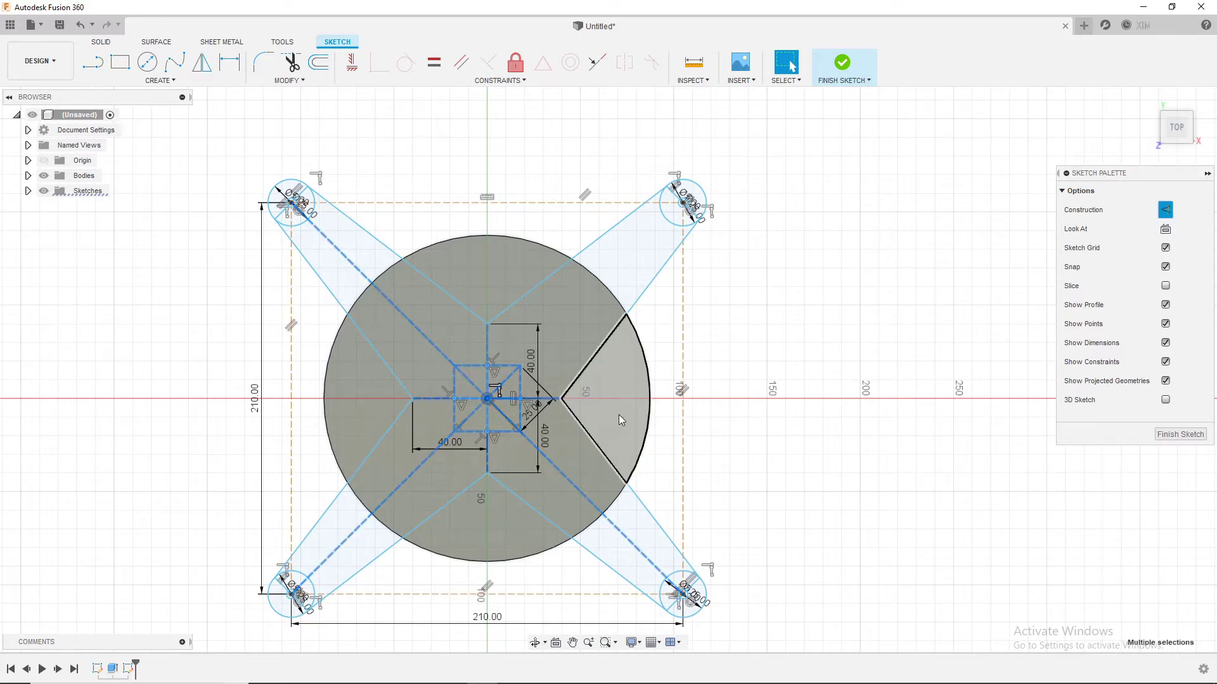
pyautogui.press('Escape')
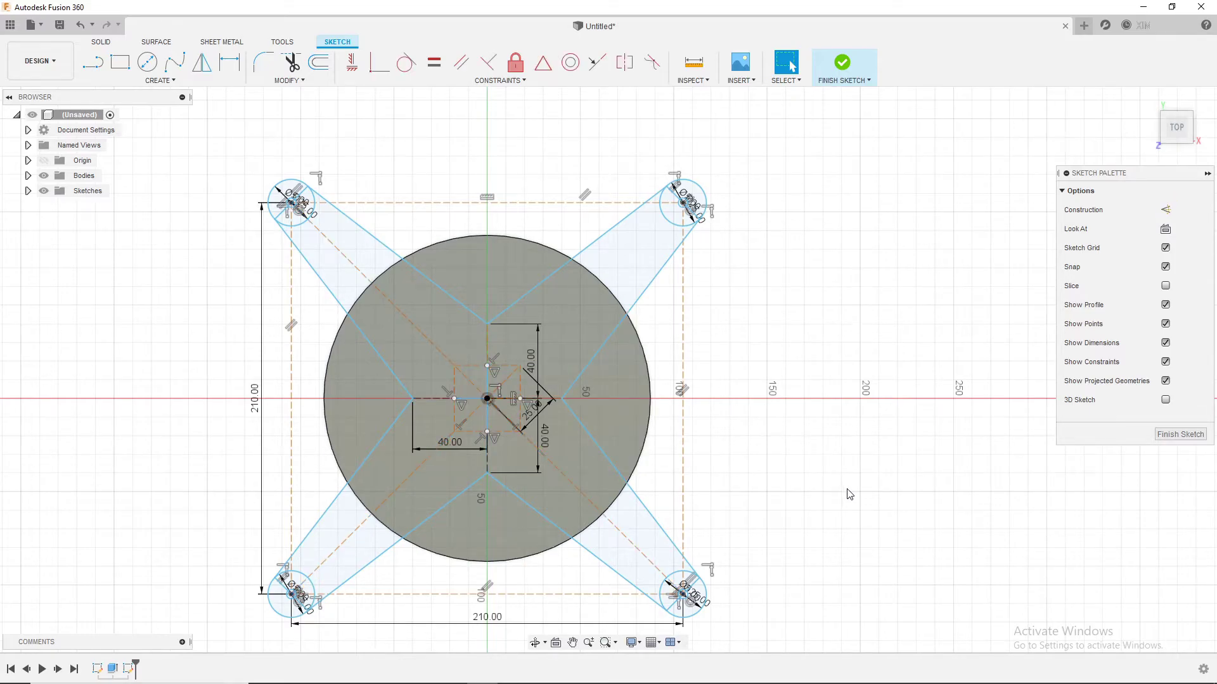
# Start a construction line at the sketch centre, then cancel it.
pyautogui.press('l')
pyautogui.press('x')
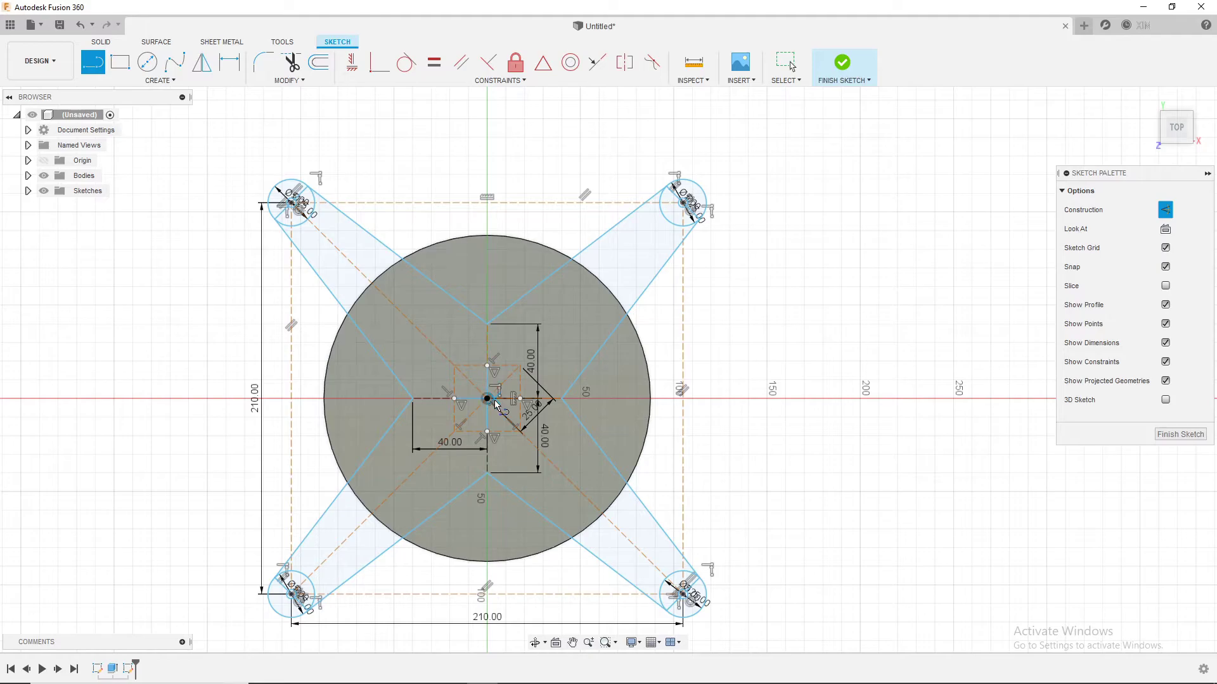
pyautogui.click(487, 399)
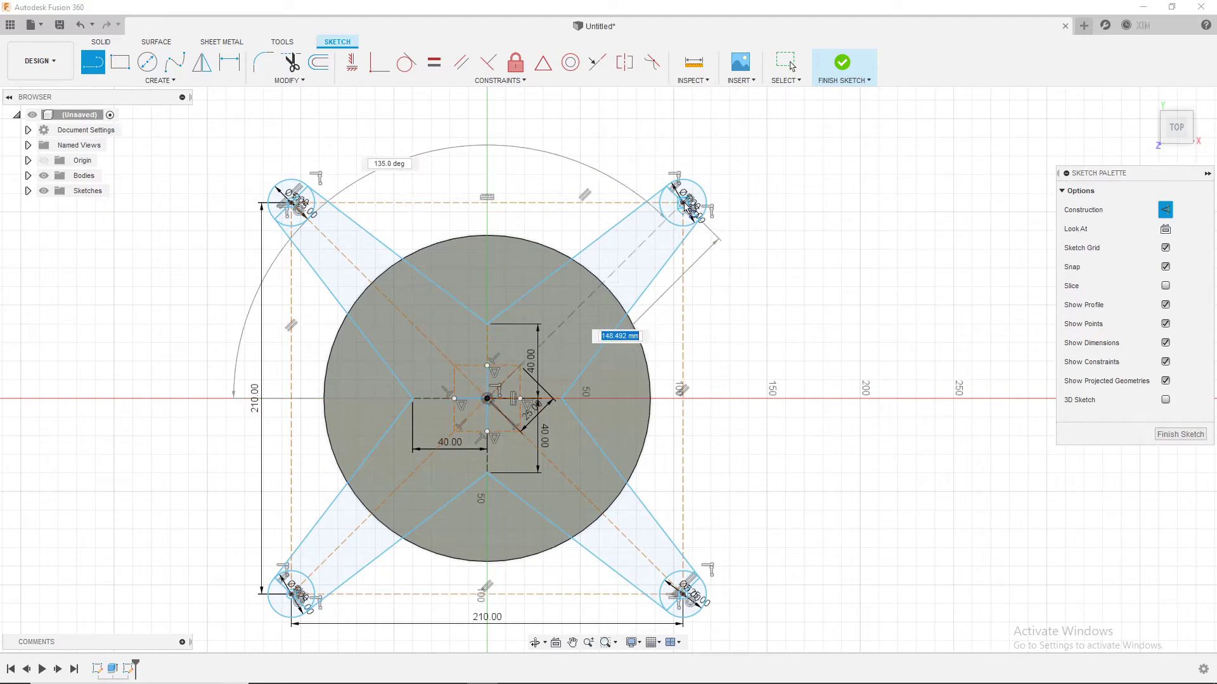
pyautogui.press('Escape')
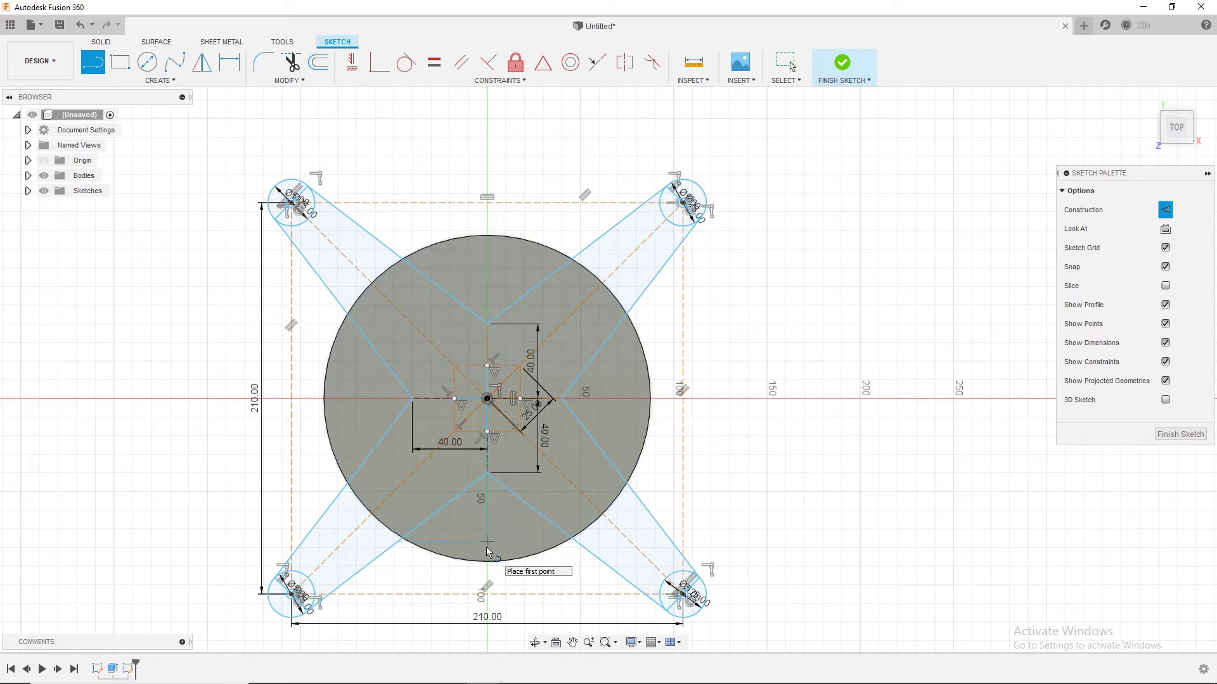
# Extrude the X-shaped profile as a 5 mm deep cut into the disc.
pyautogui.press('e')
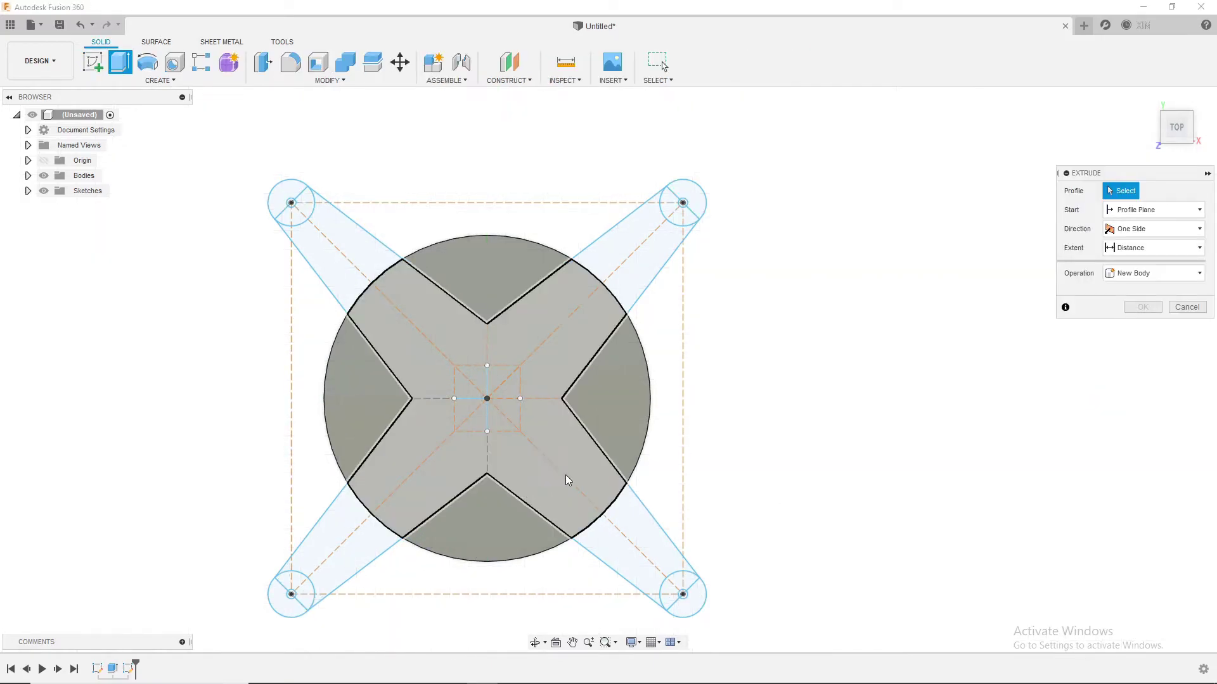
pyautogui.click(560, 484)
pyautogui.write('-5')
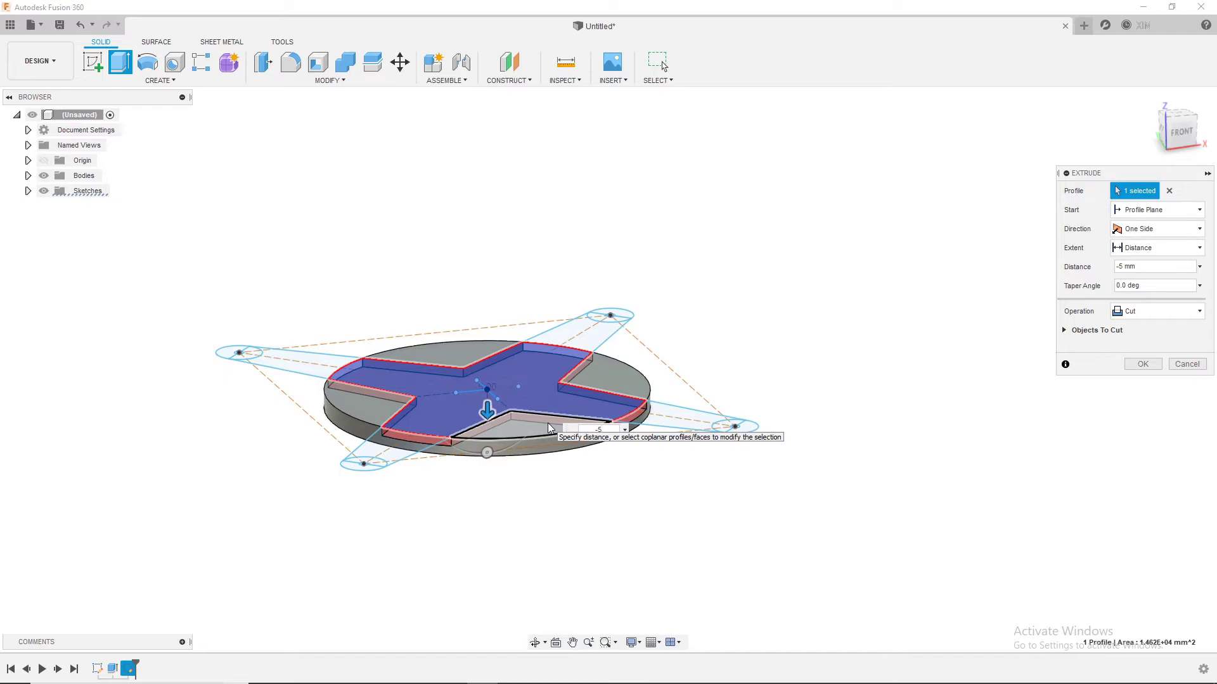
pyautogui.press('Return')
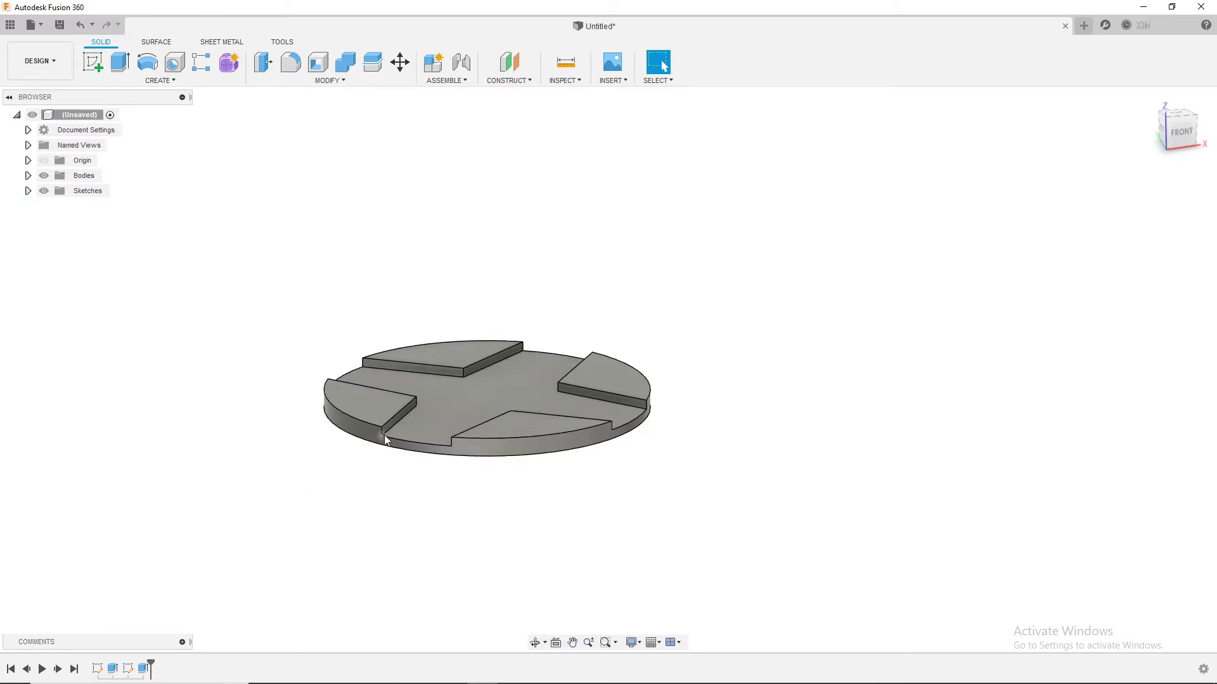
# Orbit to a top view and show Sketch1 and Sketch2 over the disc.
pyautogui.keyDown('shift'); pyautogui.moveTo(384, 440); pyautogui.dragTo(474, 399, button='middle'); pyautogui.keyUp('shift')
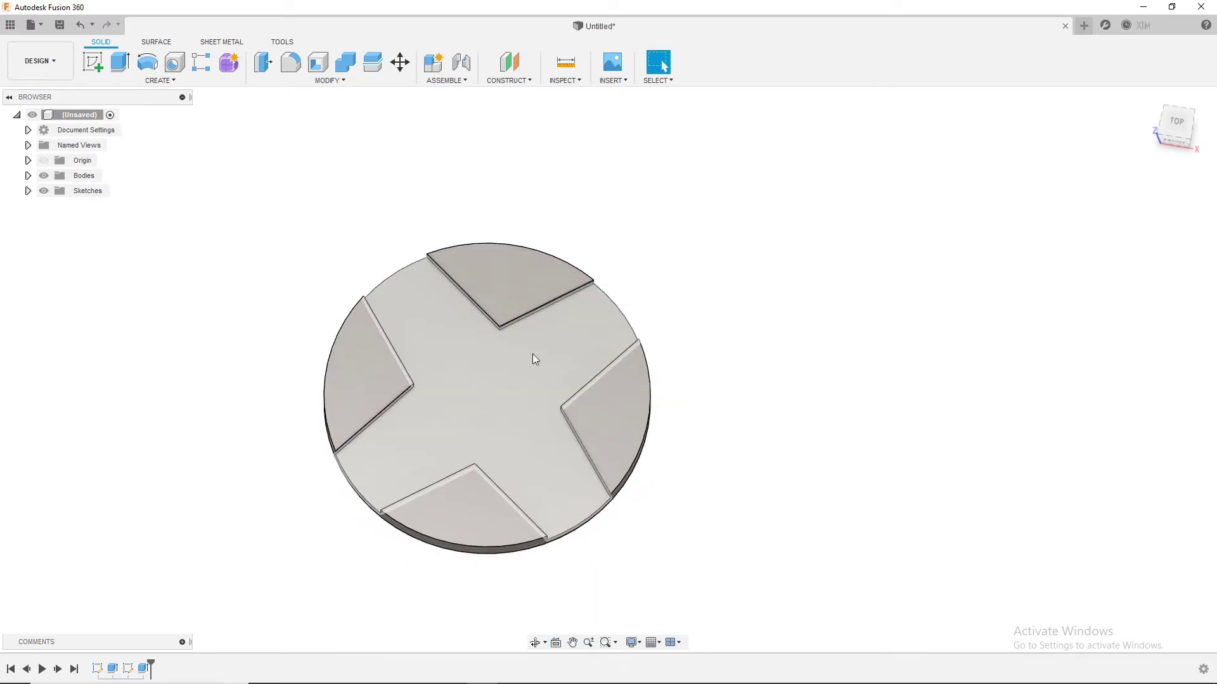
pyautogui.moveTo(466, 512); pyautogui.dragTo(552, 494, button='middle')
pyautogui.click(28, 190)
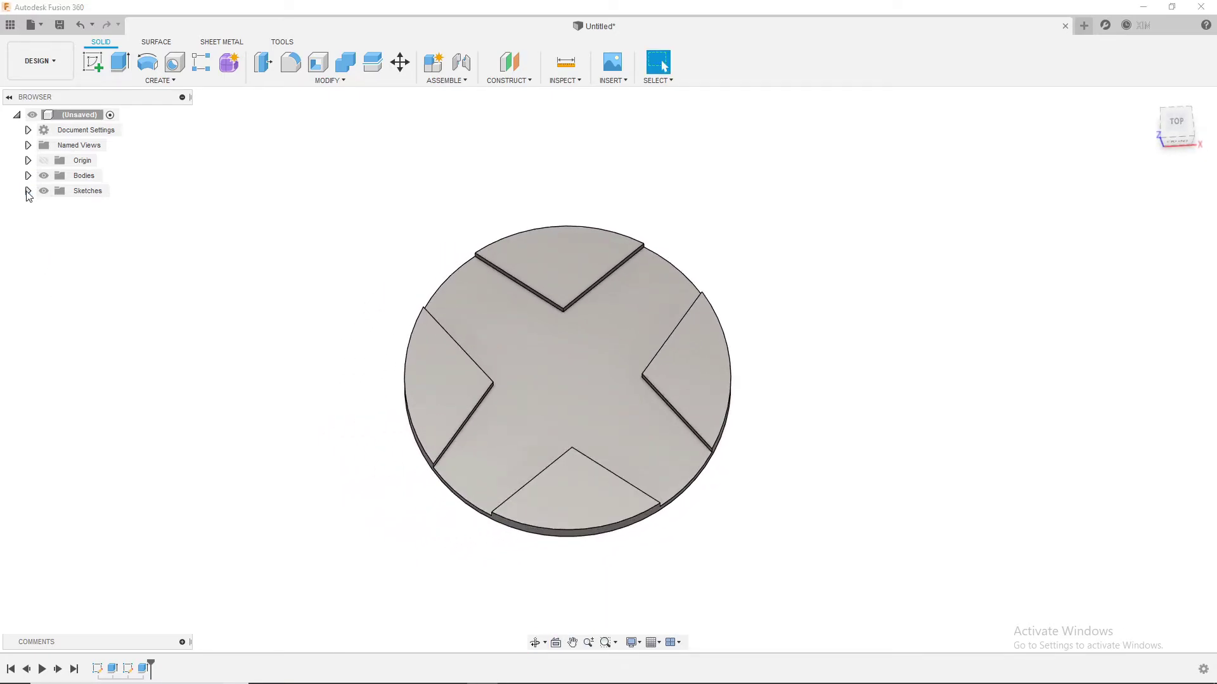
pyautogui.click(56, 221)
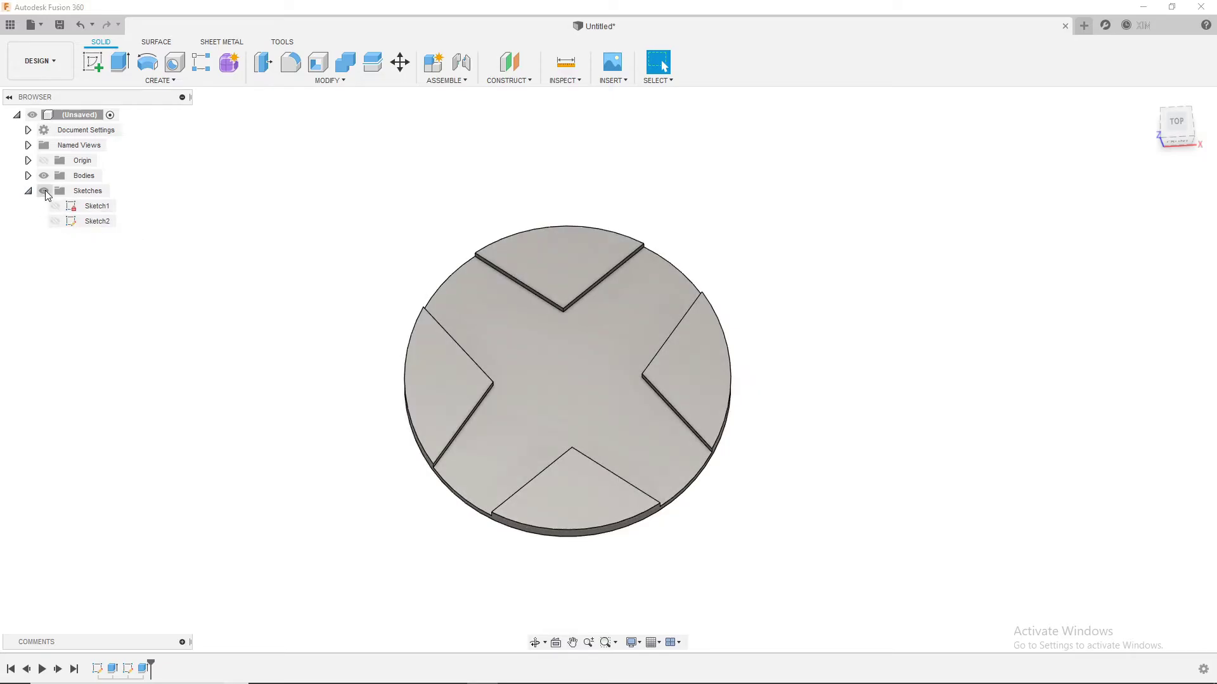
pyautogui.click(55, 205)
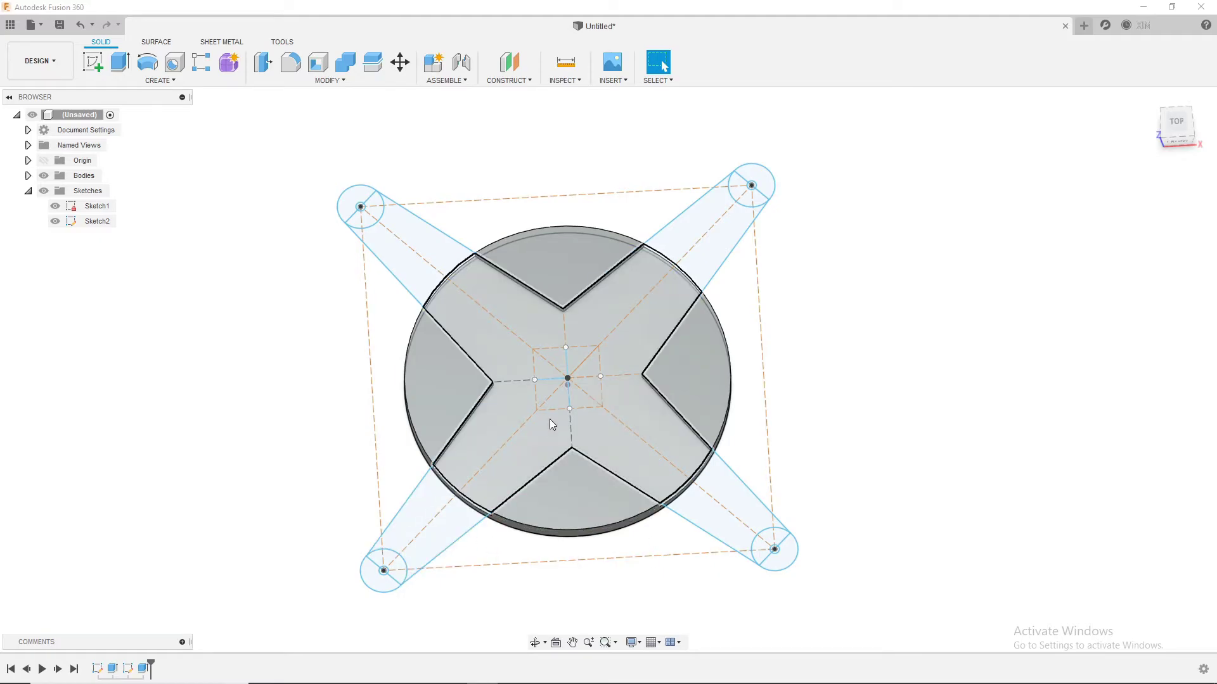
# Select the four centre cross lines and reopen Sketch2 for editing.
pyautogui.click(571, 427)
pyautogui.click(510, 379)
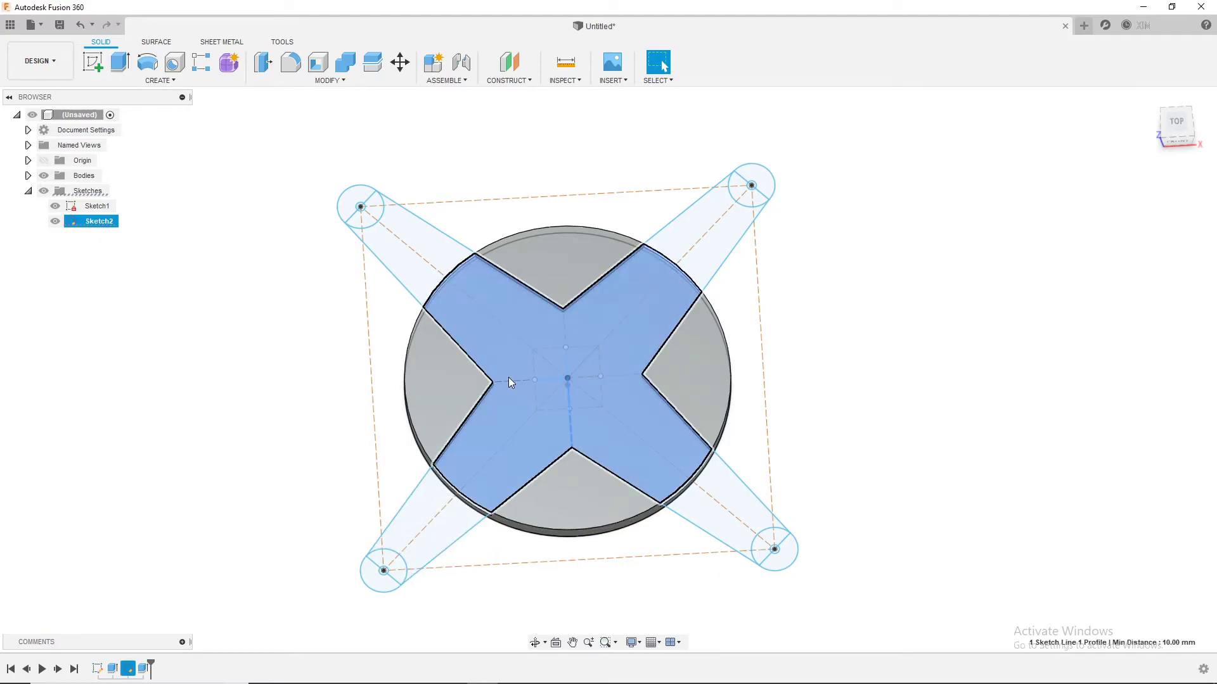
pyautogui.click(565, 325)
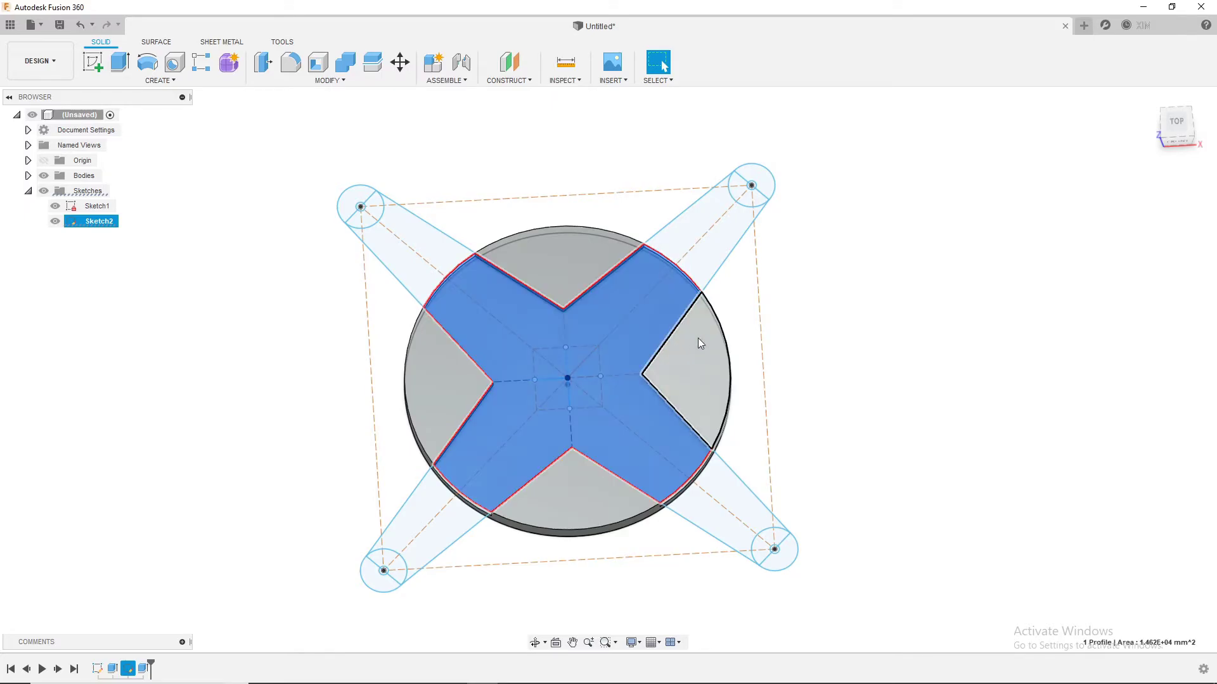
pyautogui.click(880, 406)
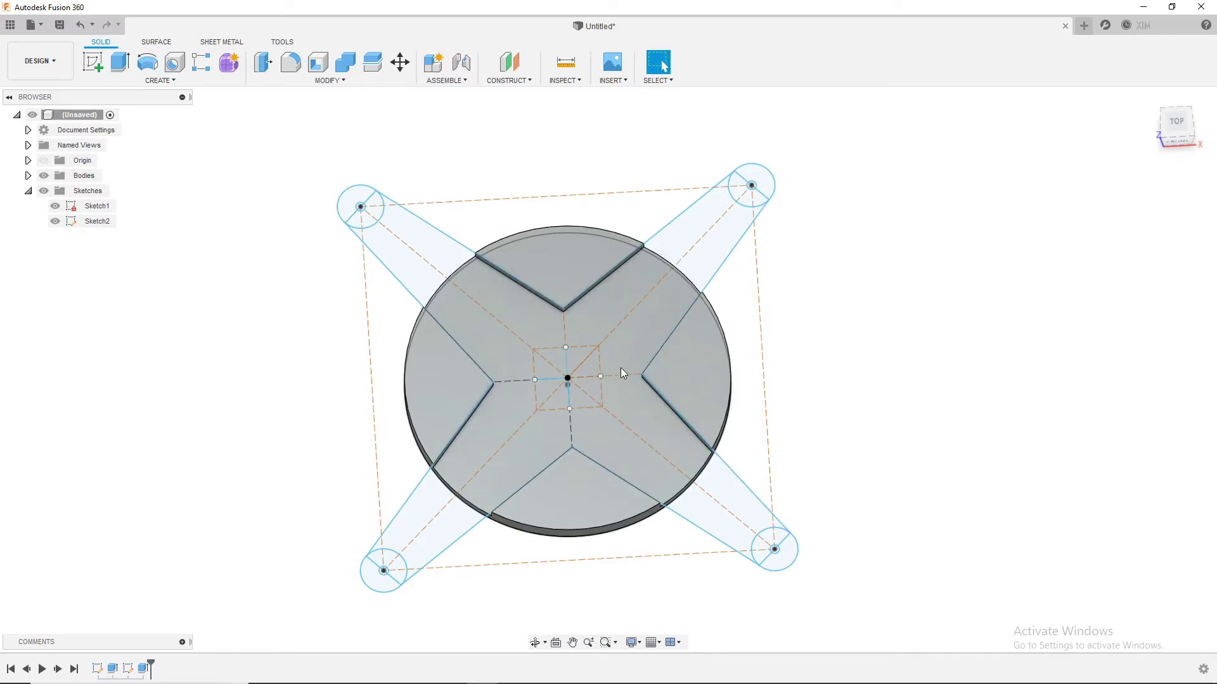
pyautogui.click(621, 373)
pyautogui.click(565, 327)
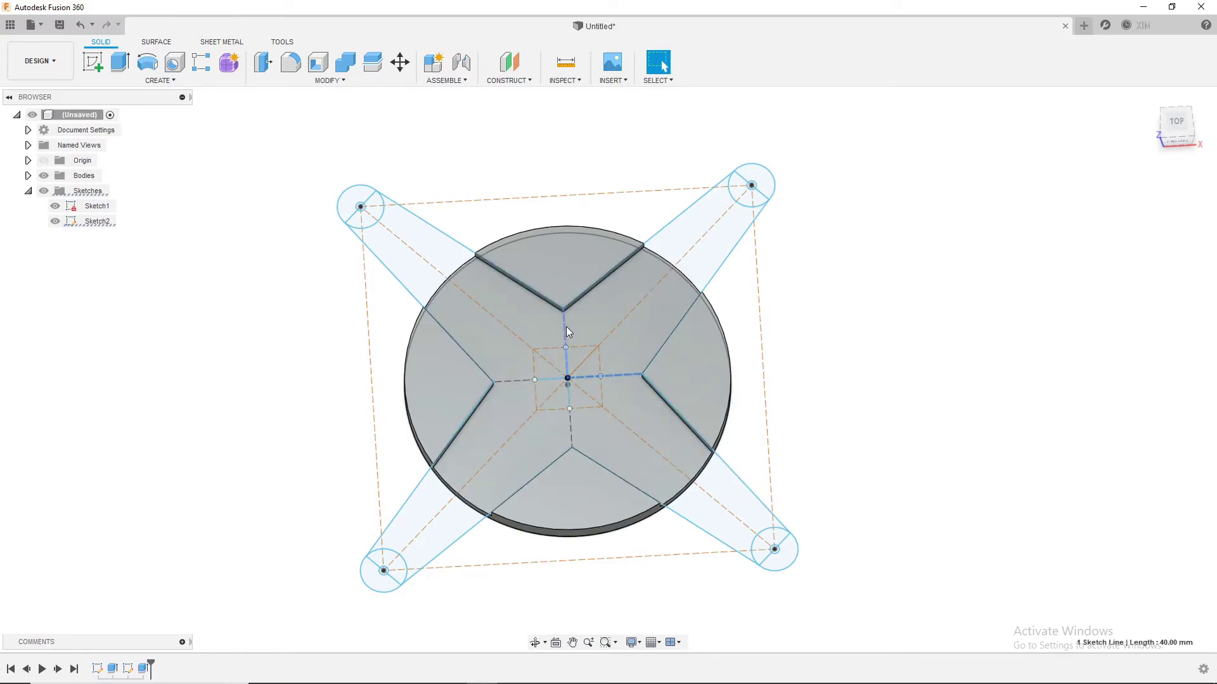
pyautogui.click(503, 380)
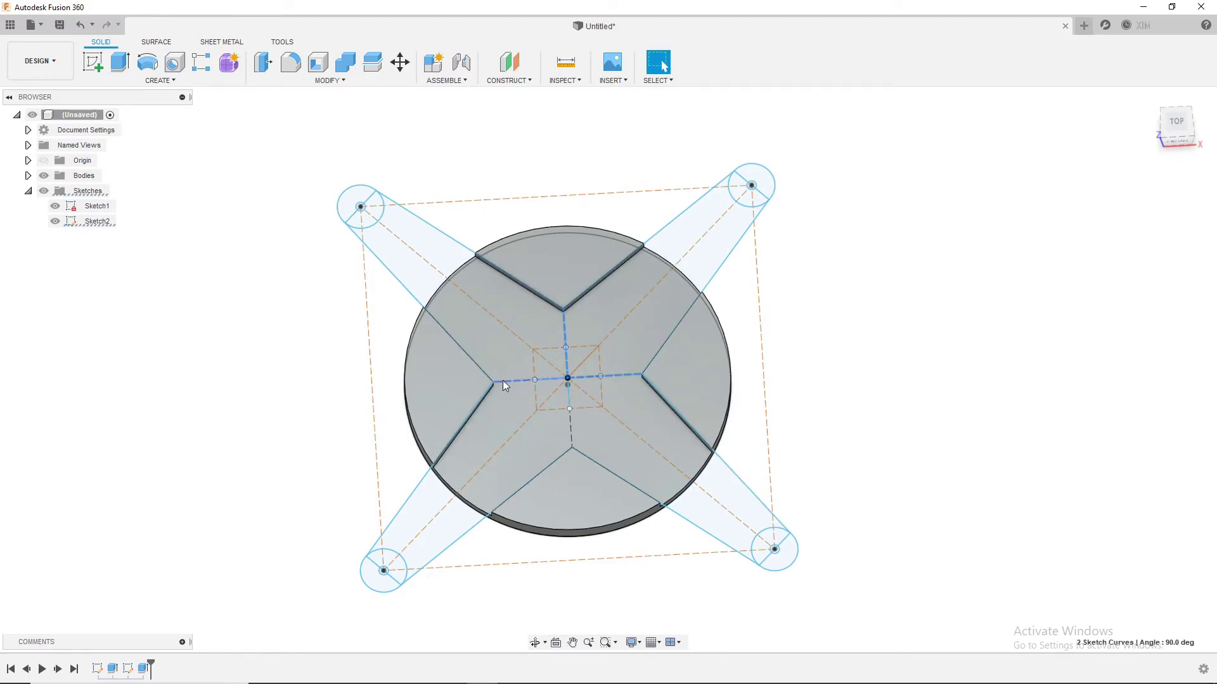
pyautogui.click(570, 424)
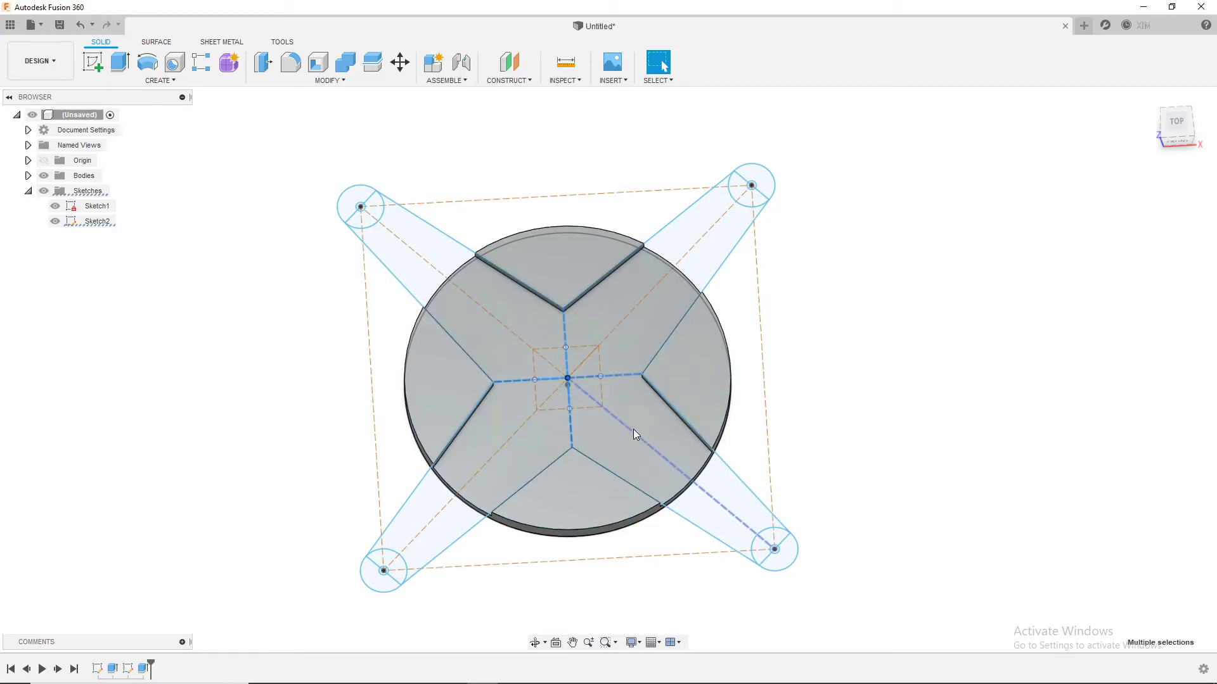
pyautogui.rightClick(573, 437)
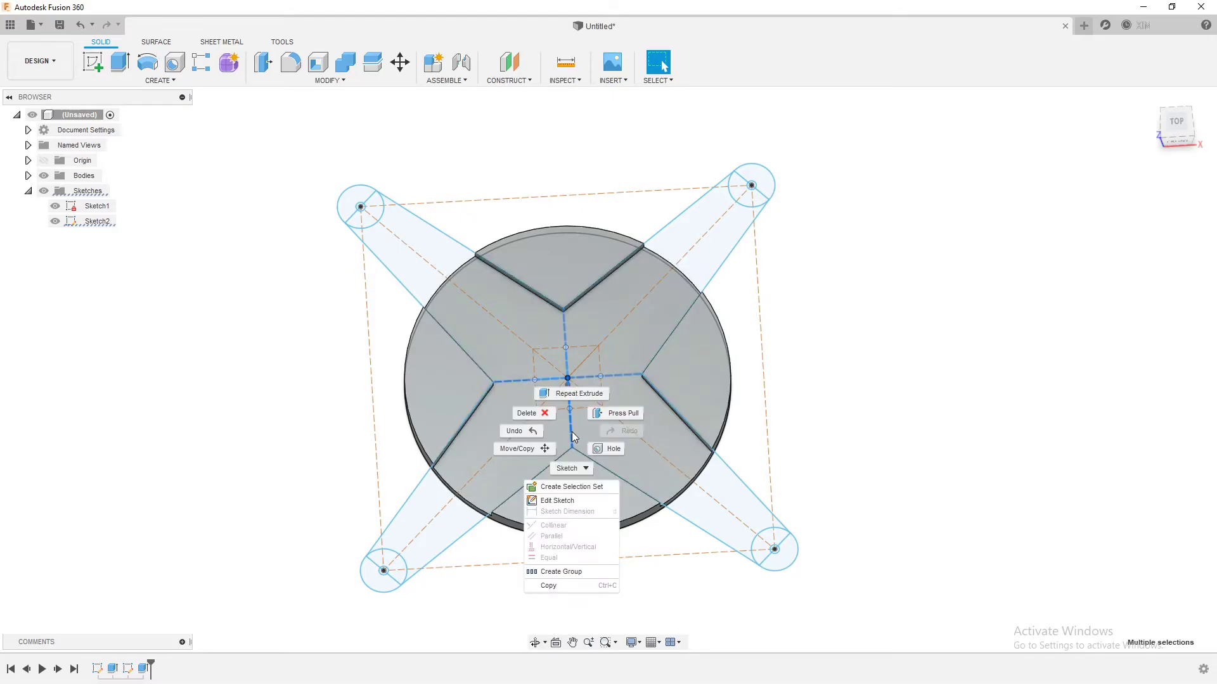
pyautogui.click(559, 500)
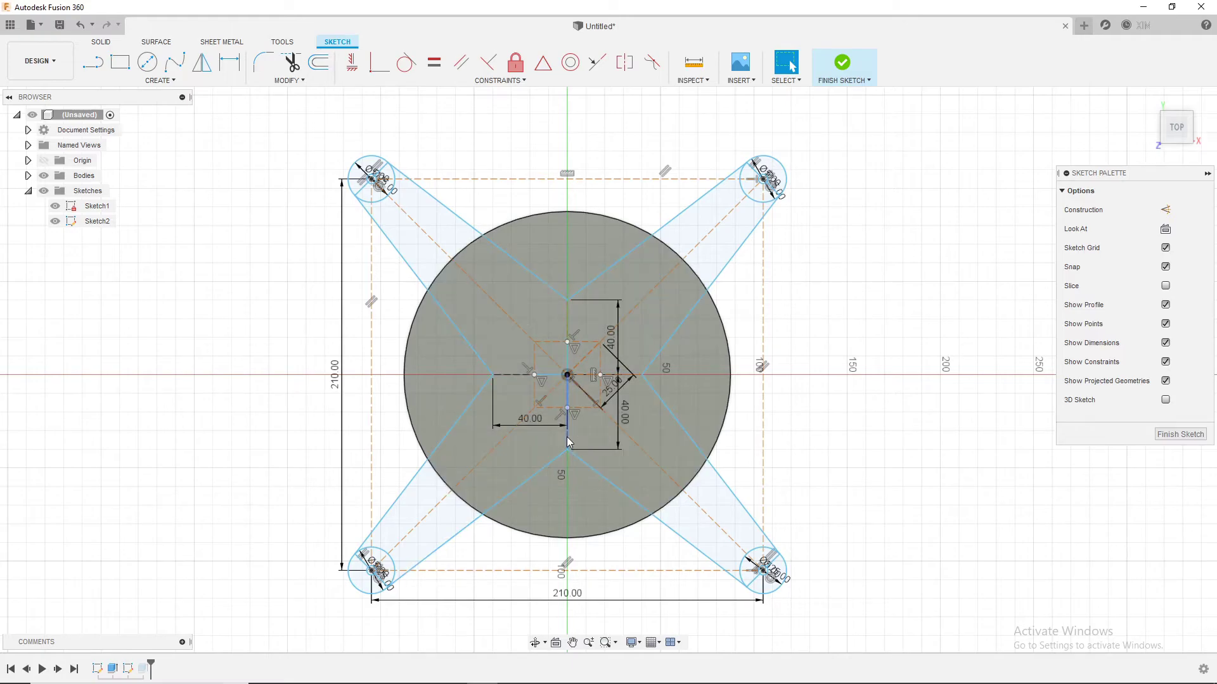
# Return the vertical and horizontal centre lines to regular lines and finish Sketch2.
pyautogui.click(569, 442)
pyautogui.keyDown('shift'); pyautogui.click(508, 375); pyautogui.keyUp('shift')
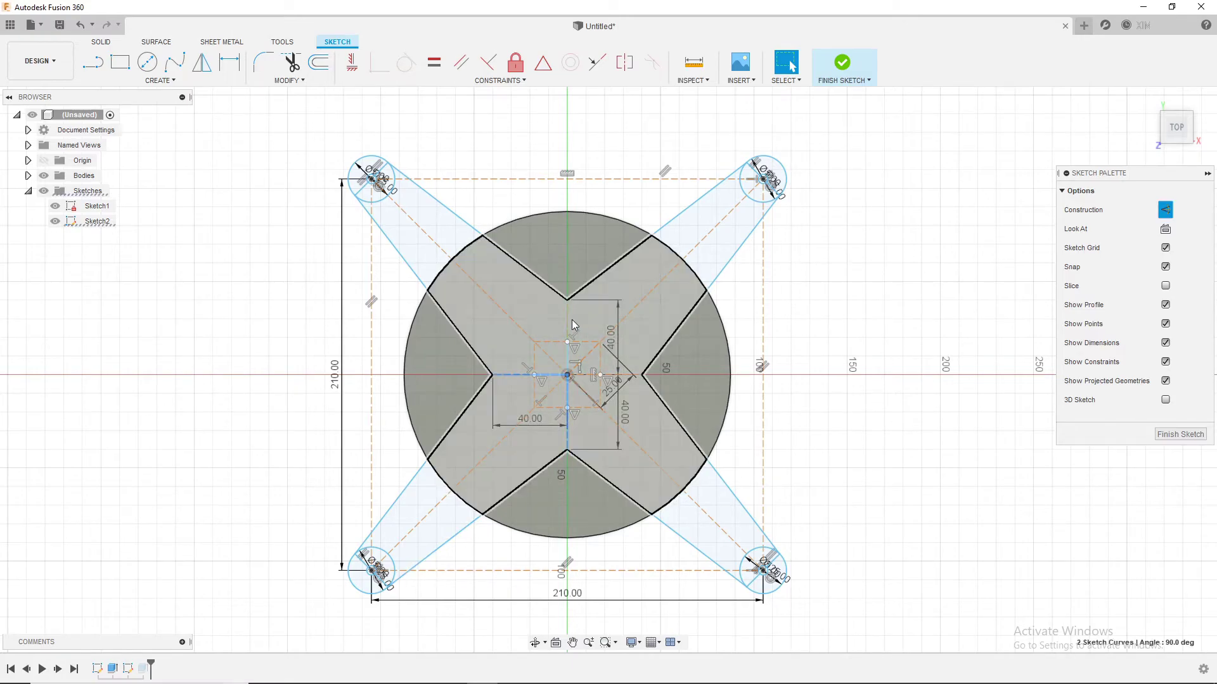
pyautogui.press('x')
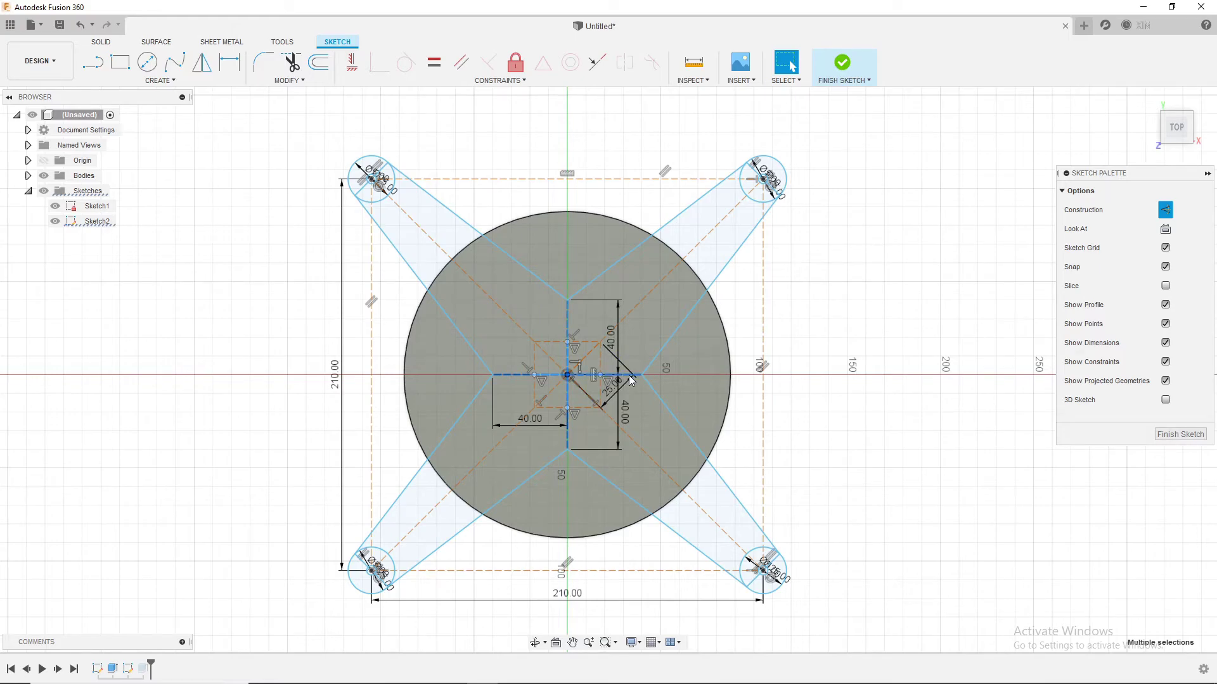
pyautogui.click(1166, 209)
pyautogui.click(1180, 434)
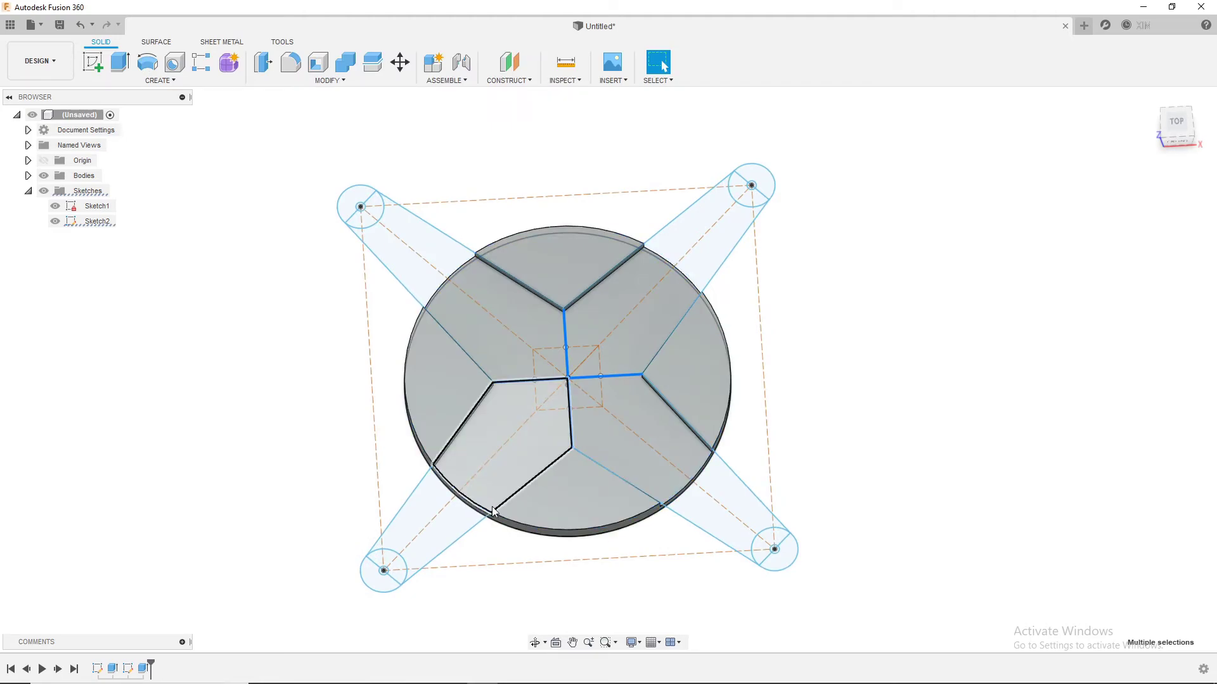
# Extrude the lower-left arm profiles and rounded tip 10 mm as a new body.
pyautogui.press('e')
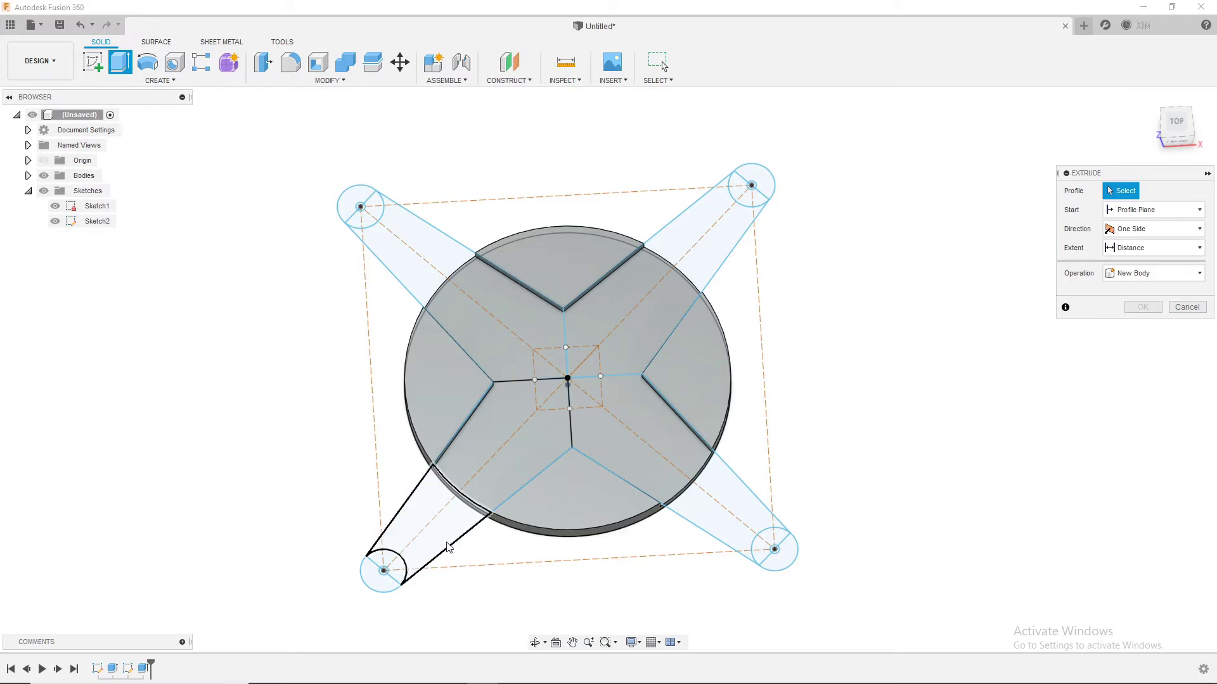
pyautogui.click(427, 539)
pyautogui.click(472, 511)
pyautogui.click(375, 580)
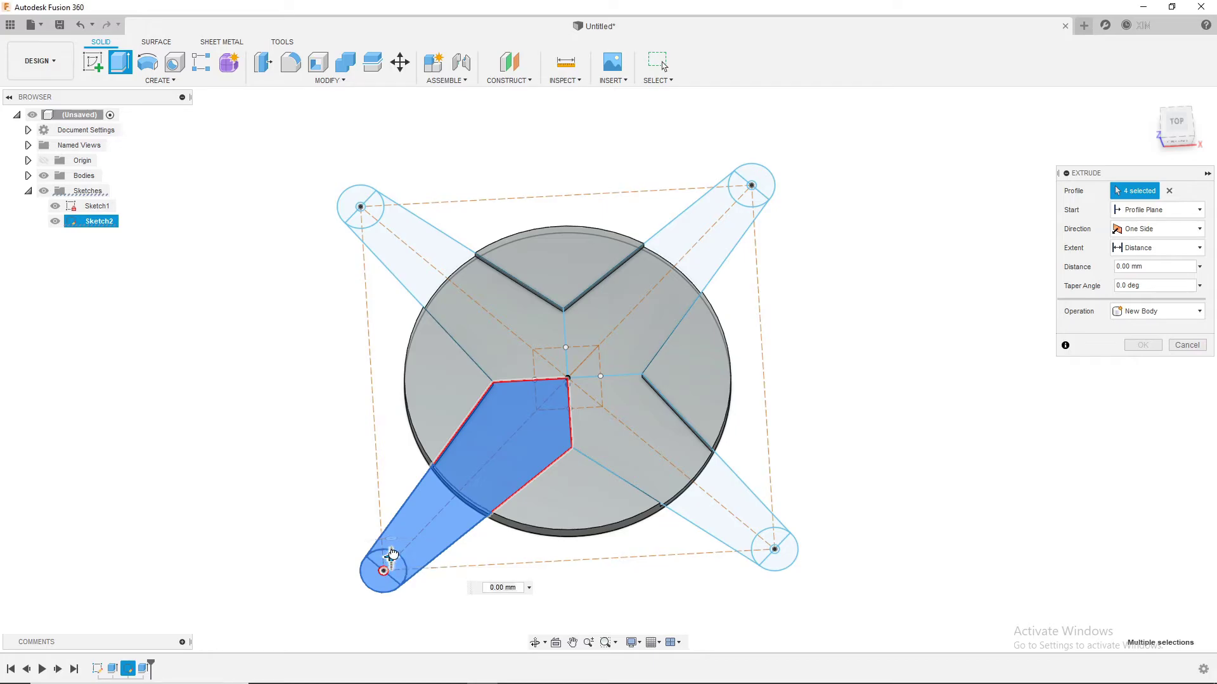
pyautogui.moveTo(391, 558); pyautogui.dragTo(393, 548)
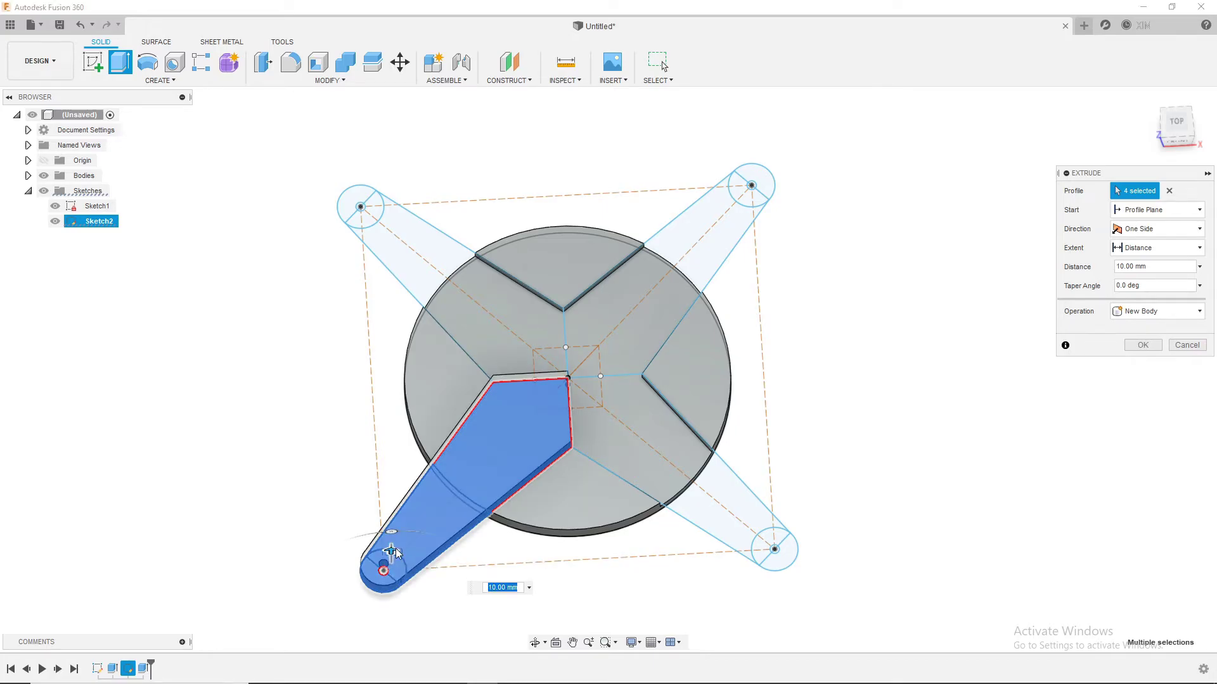
pyautogui.keyDown('shift'); pyautogui.moveTo(393, 553); pyautogui.dragTo(407, 474, button='middle'); pyautogui.keyUp('shift')
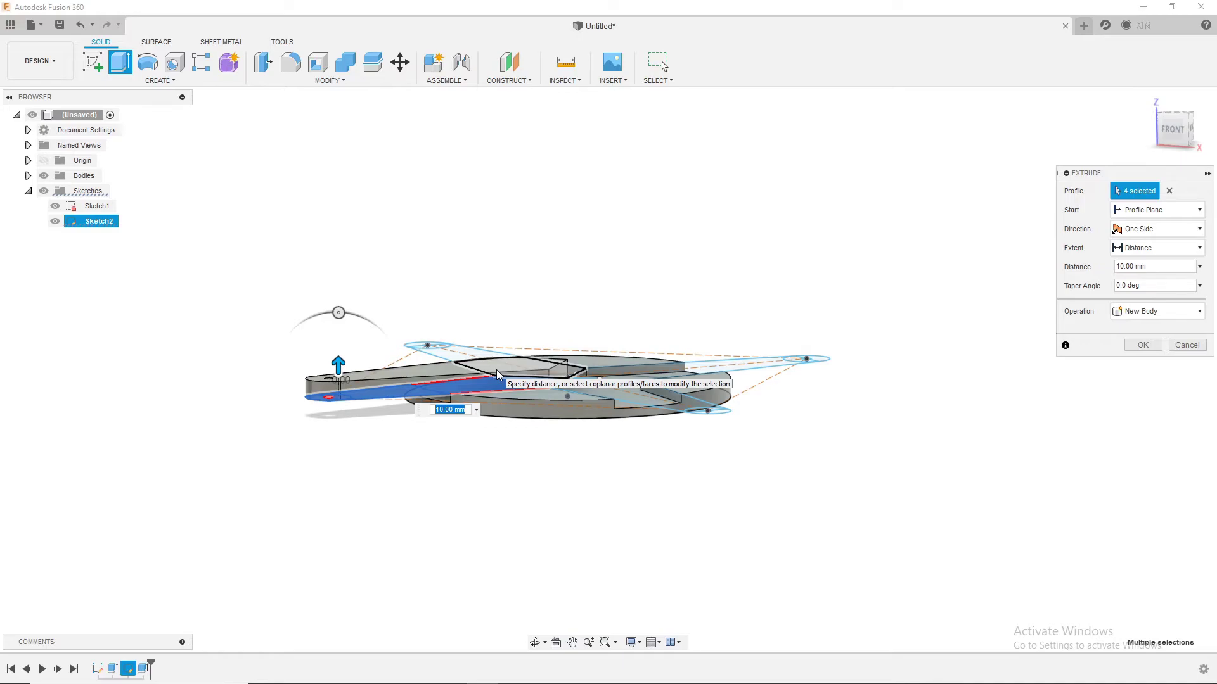
# Adjust the taper angle, trying -10 and -30 before settling on -20 degrees.
pyautogui.click(338, 313)
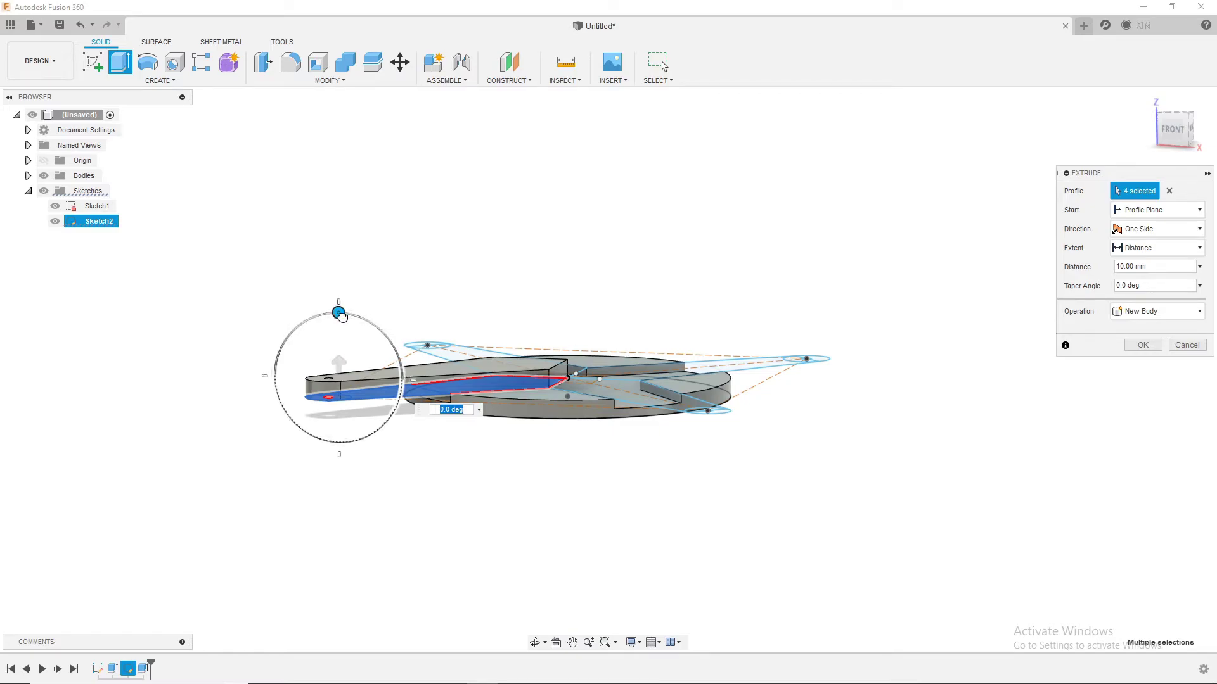
pyautogui.moveTo(341, 316); pyautogui.dragTo(348, 316)
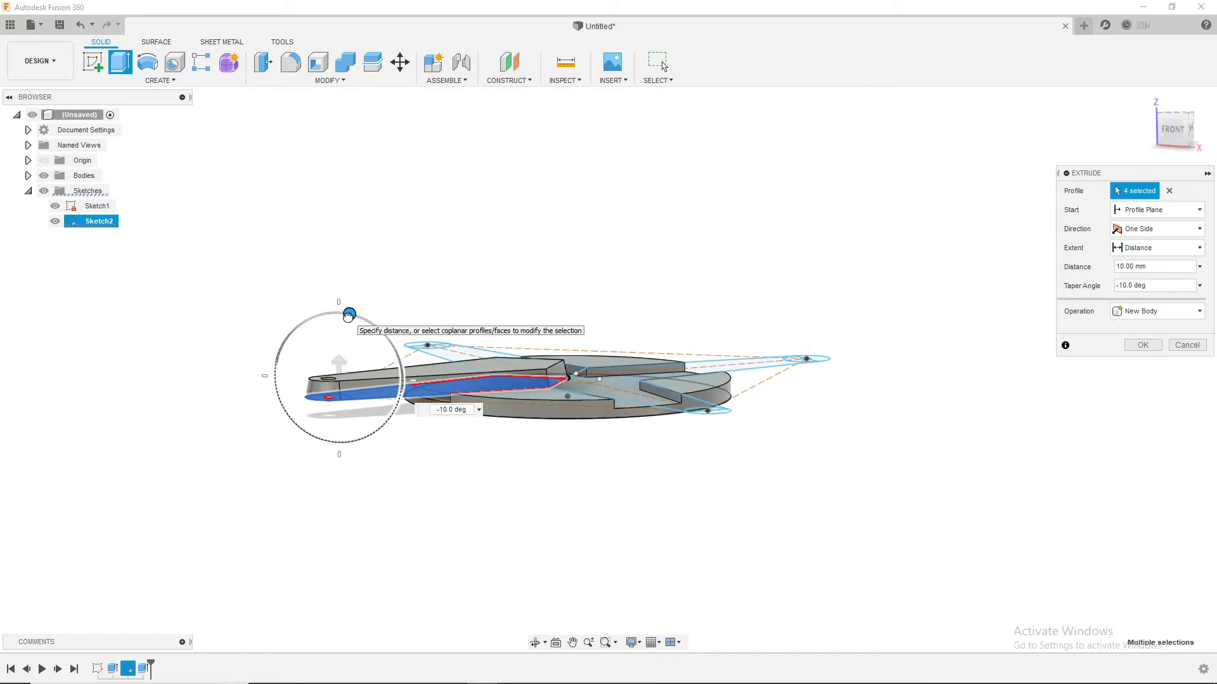
pyautogui.moveTo(488, 502)
pyautogui.keyDown('shift'); pyautogui.mouseDown(button='middle')
pyautogui.moveTo(495, 530)
pyautogui.moveTo(584, 520)
pyautogui.mouseUp(button='middle'); pyautogui.keyUp('shift')
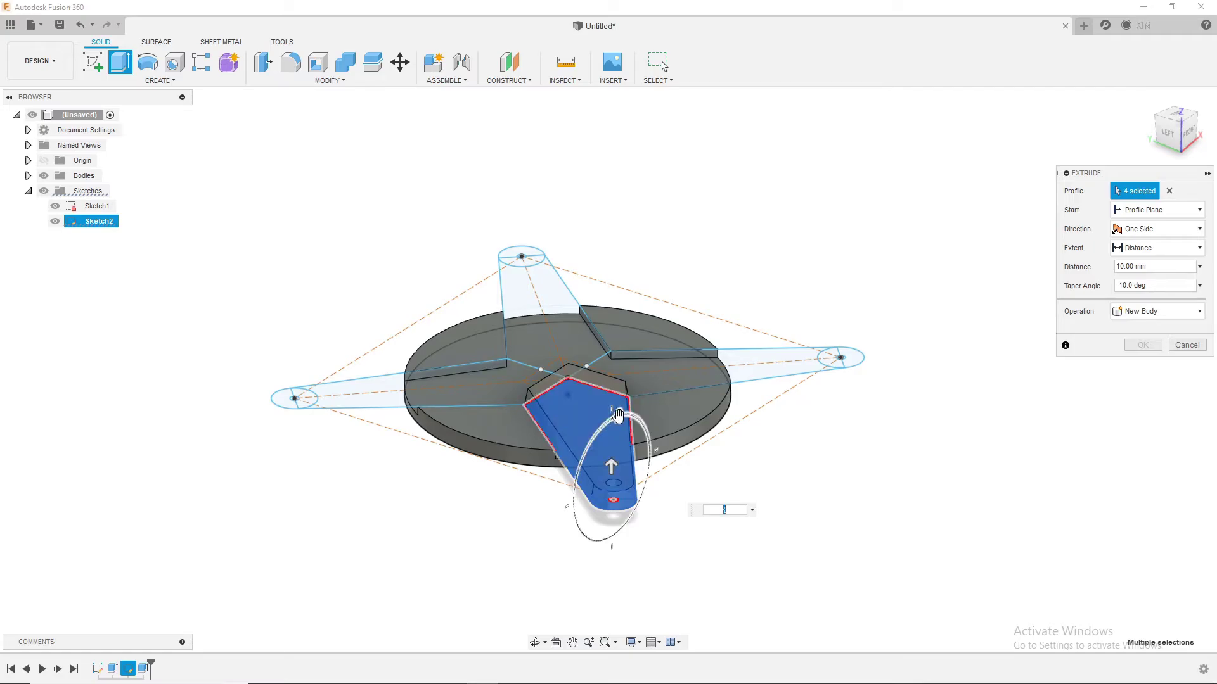
pyautogui.moveTo(618, 418); pyautogui.dragTo(632, 415)
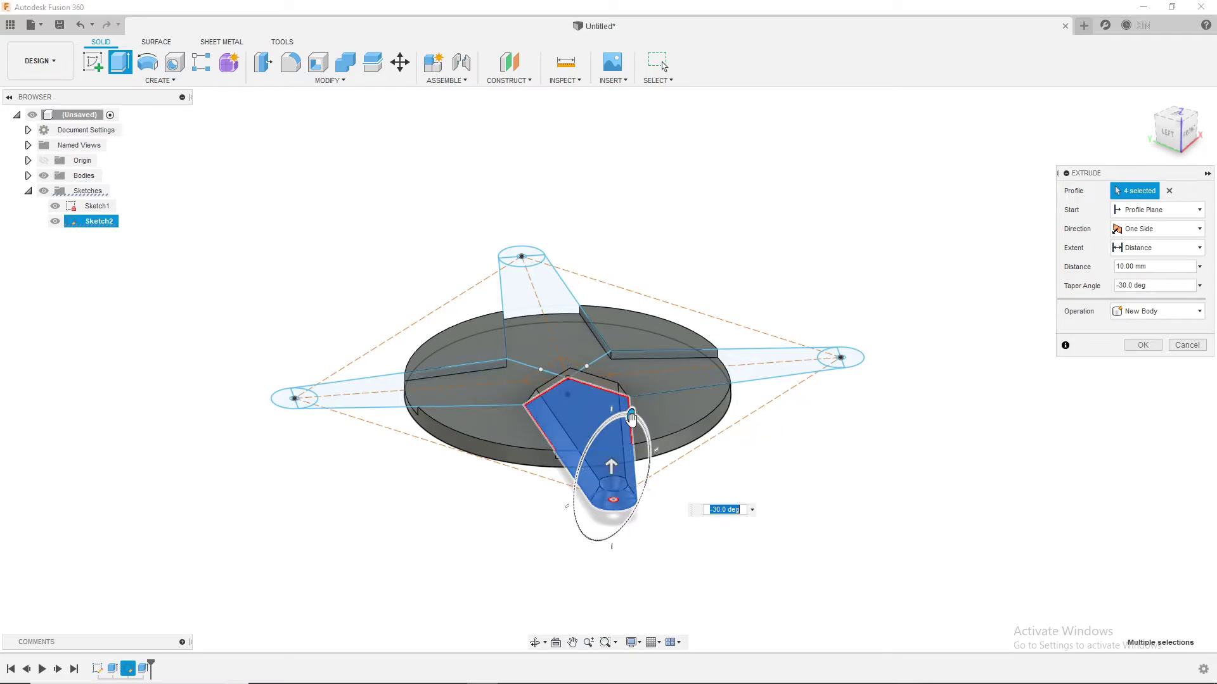
pyautogui.keyDown('shift'); pyautogui.moveTo(634, 476); pyautogui.dragTo(553, 472, button='middle'); pyautogui.keyUp('shift')
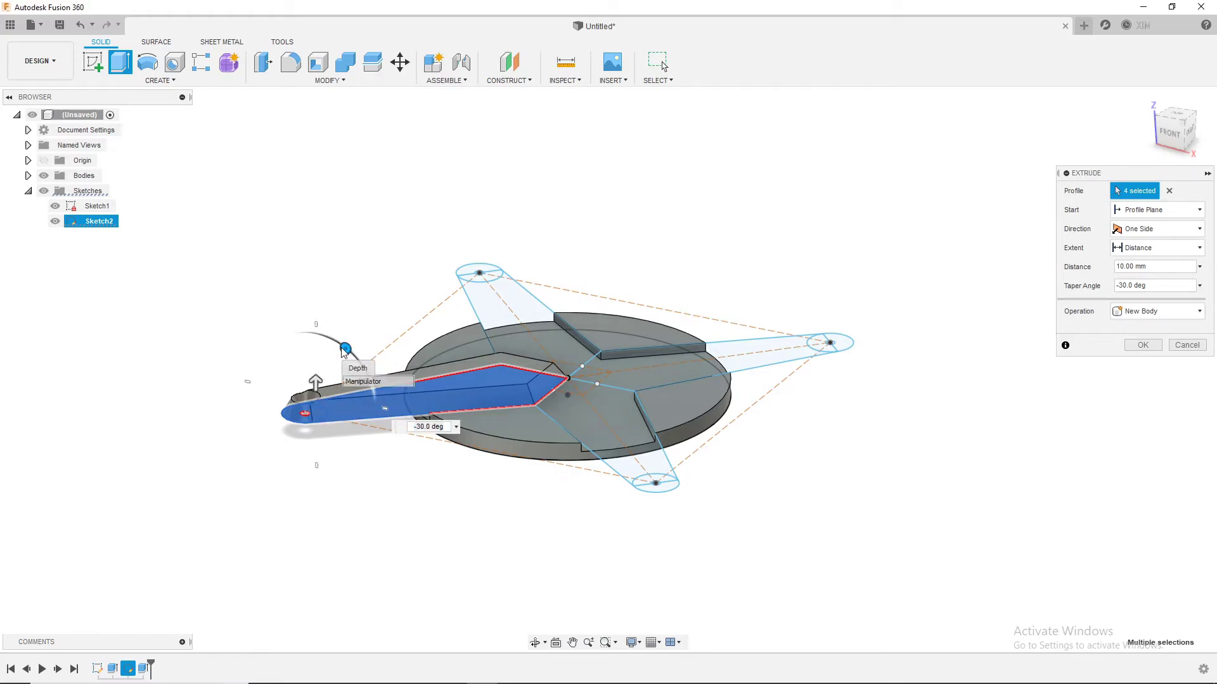
pyautogui.moveTo(335, 350); pyautogui.dragTo(336, 342)
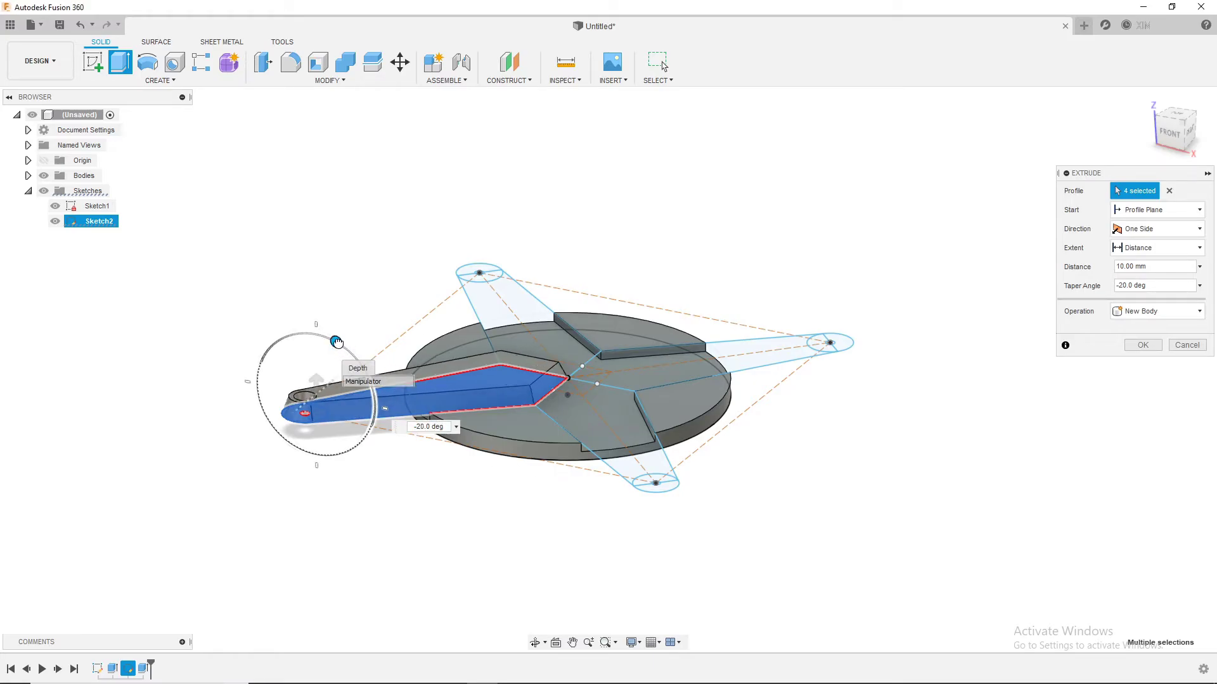
pyautogui.moveTo(437, 451)
pyautogui.keyDown('shift'); pyautogui.mouseDown(button='middle')
pyautogui.moveTo(677, 418)
pyautogui.moveTo(643, 527)
pyautogui.mouseUp(button='middle'); pyautogui.keyUp('shift')
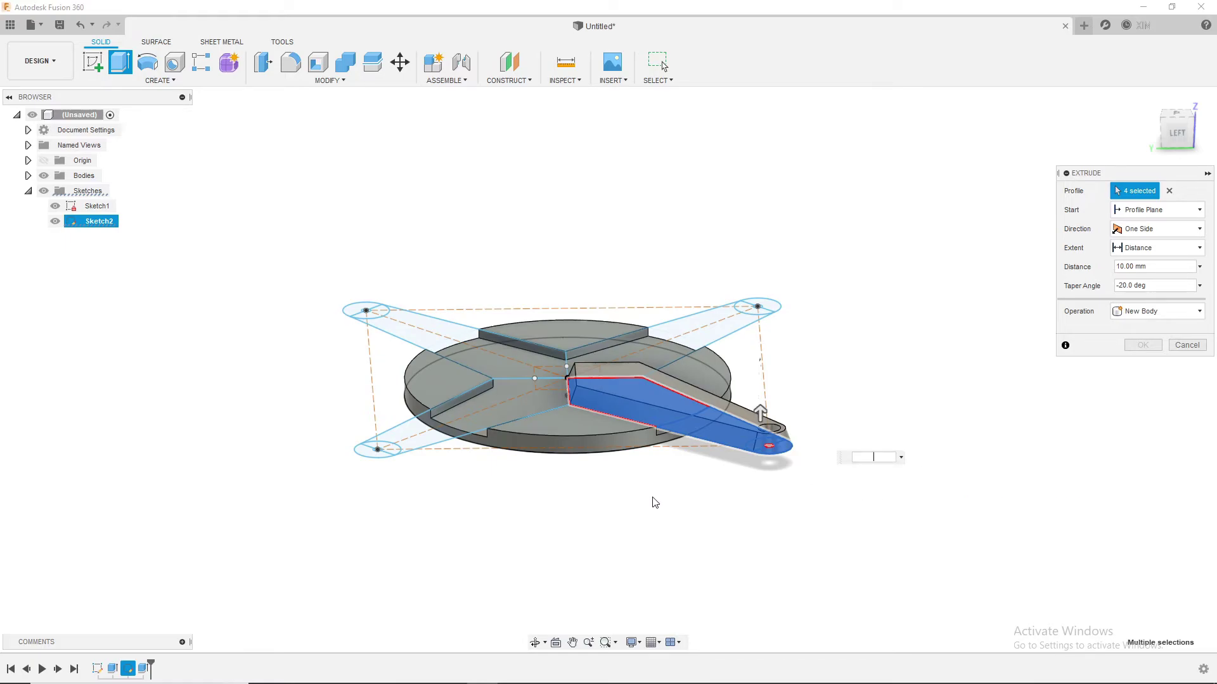
# Drop the lower arm profile, push the extrusion to -20 mm, then start cancelling it.
pyautogui.moveTo(655, 502); pyautogui.dragTo(573, 497, button='middle')
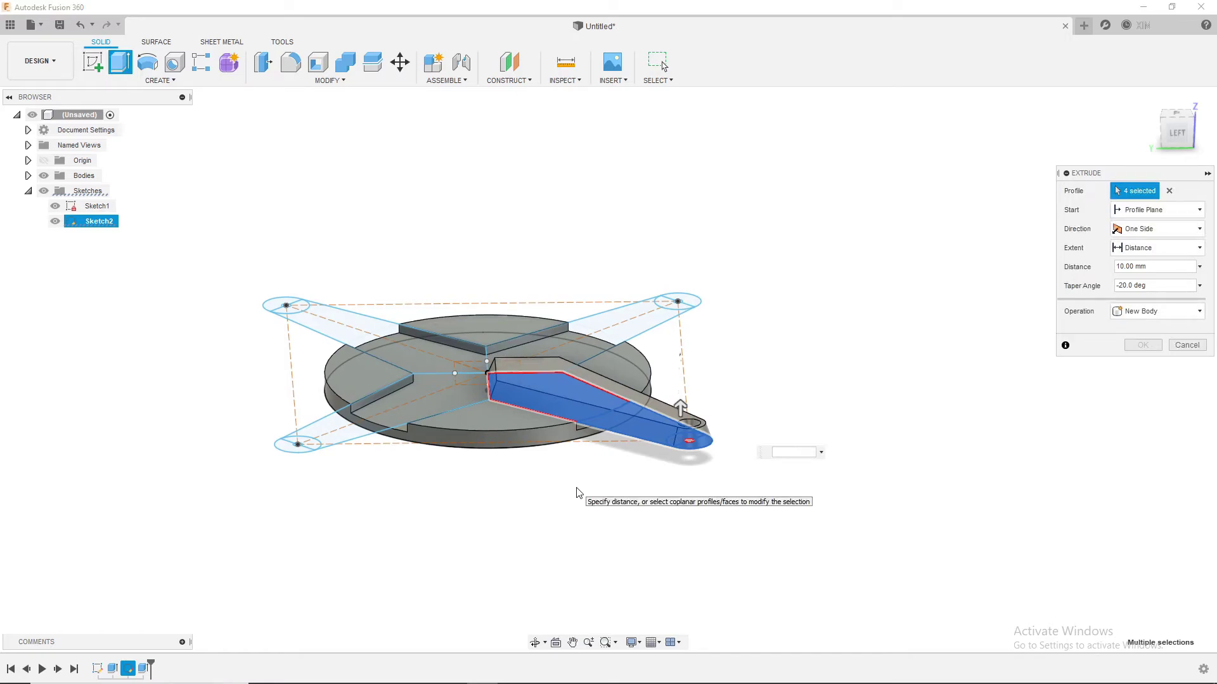
pyautogui.moveTo(581, 444); pyautogui.dragTo(569, 428, button='middle')
pyautogui.moveTo(599, 469)
pyautogui.keyDown('shift'); pyautogui.mouseDown(button='middle')
pyautogui.moveTo(530, 440)
pyautogui.moveTo(534, 414)
pyautogui.moveTo(557, 424)
pyautogui.moveTo(556, 412)
pyautogui.mouseUp(button='middle'); pyautogui.keyUp('shift')
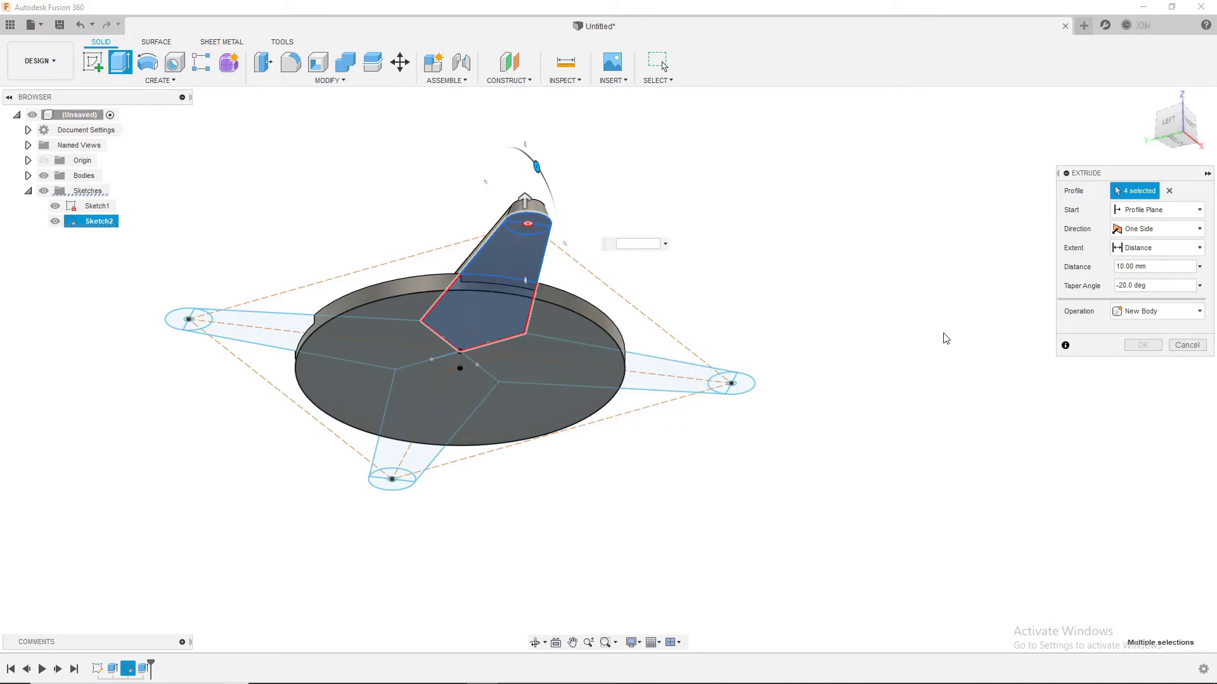
pyautogui.keyDown('shift'); pyautogui.moveTo(945, 338); pyautogui.dragTo(860, 447, button='middle'); pyautogui.keyUp('shift')
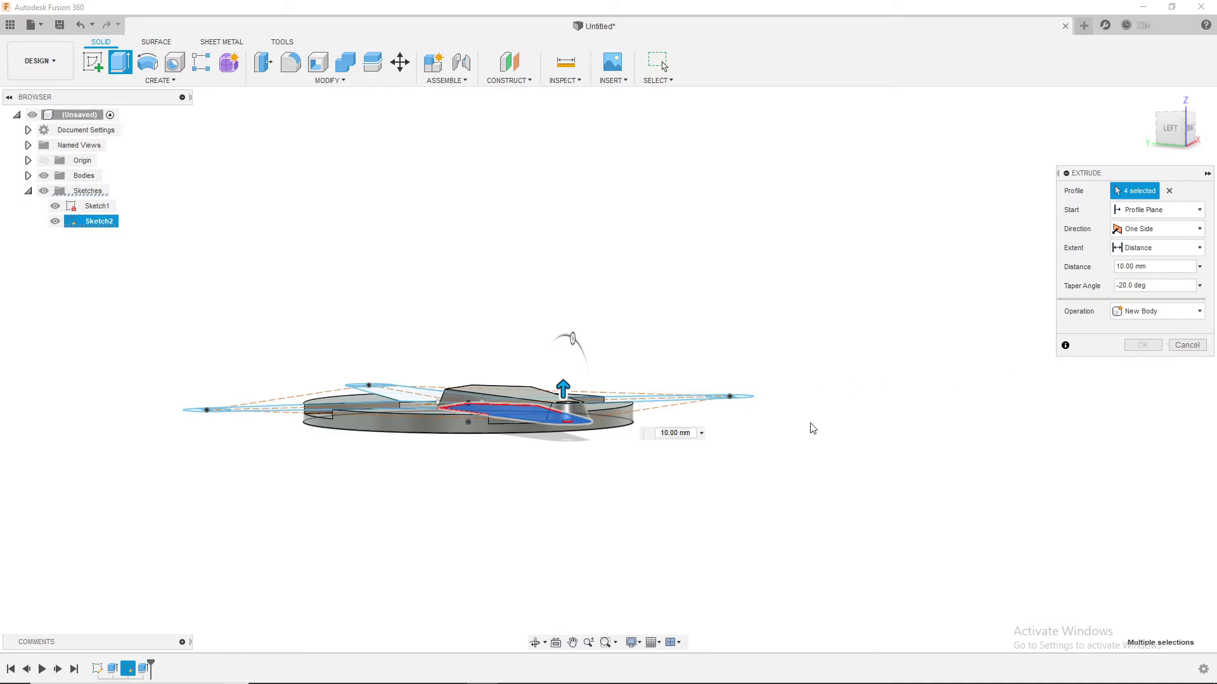
pyautogui.keyDown('shift'); pyautogui.moveTo(810, 426); pyautogui.dragTo(755, 443, button='middle'); pyautogui.keyUp('shift')
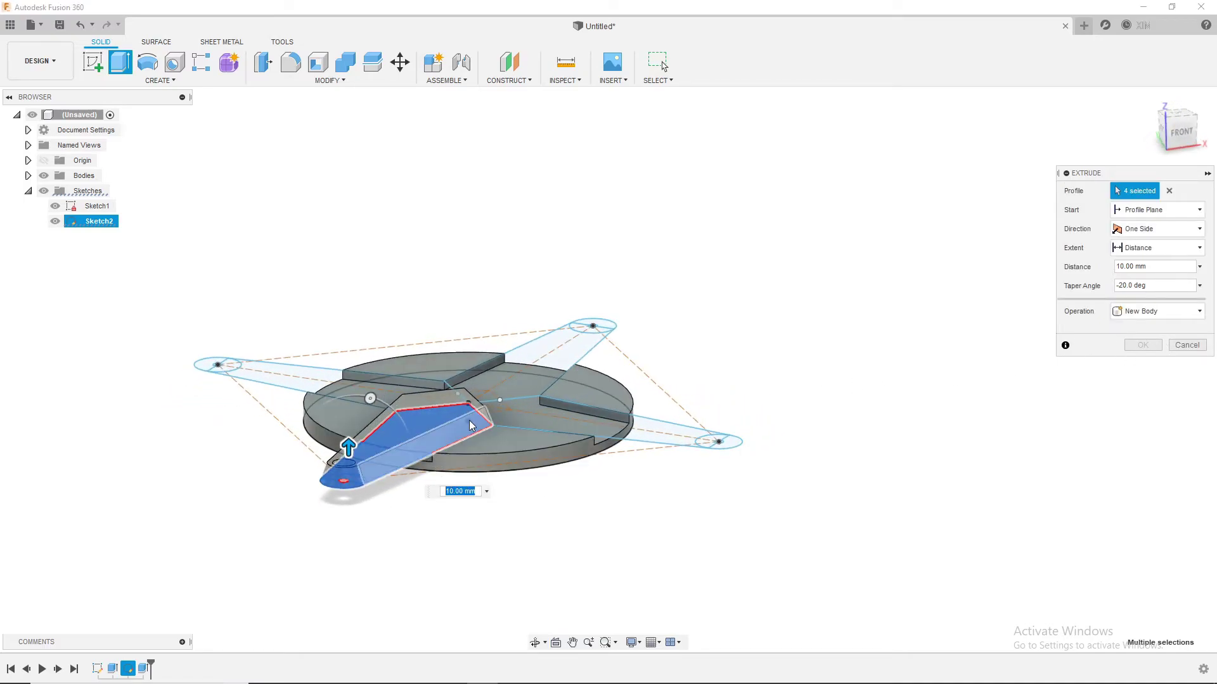
pyautogui.keyDown('shift'); pyautogui.moveTo(441, 473); pyautogui.dragTo(500, 337, button='middle'); pyautogui.keyUp('shift')
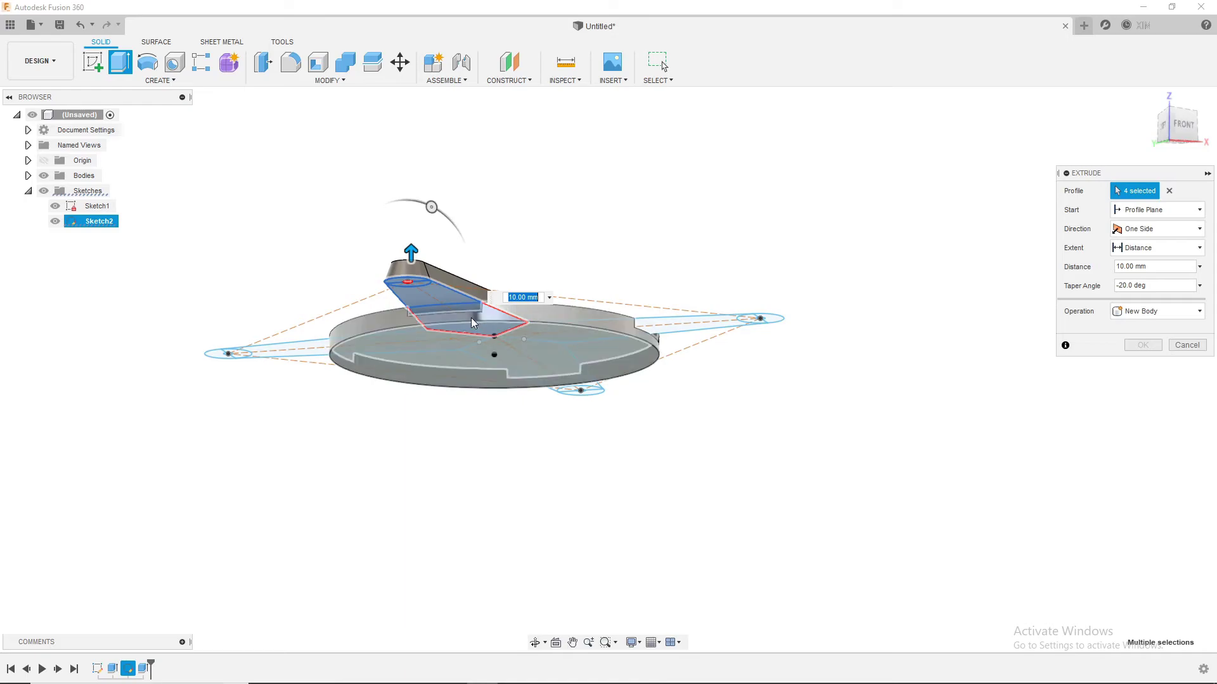
pyautogui.click(466, 305)
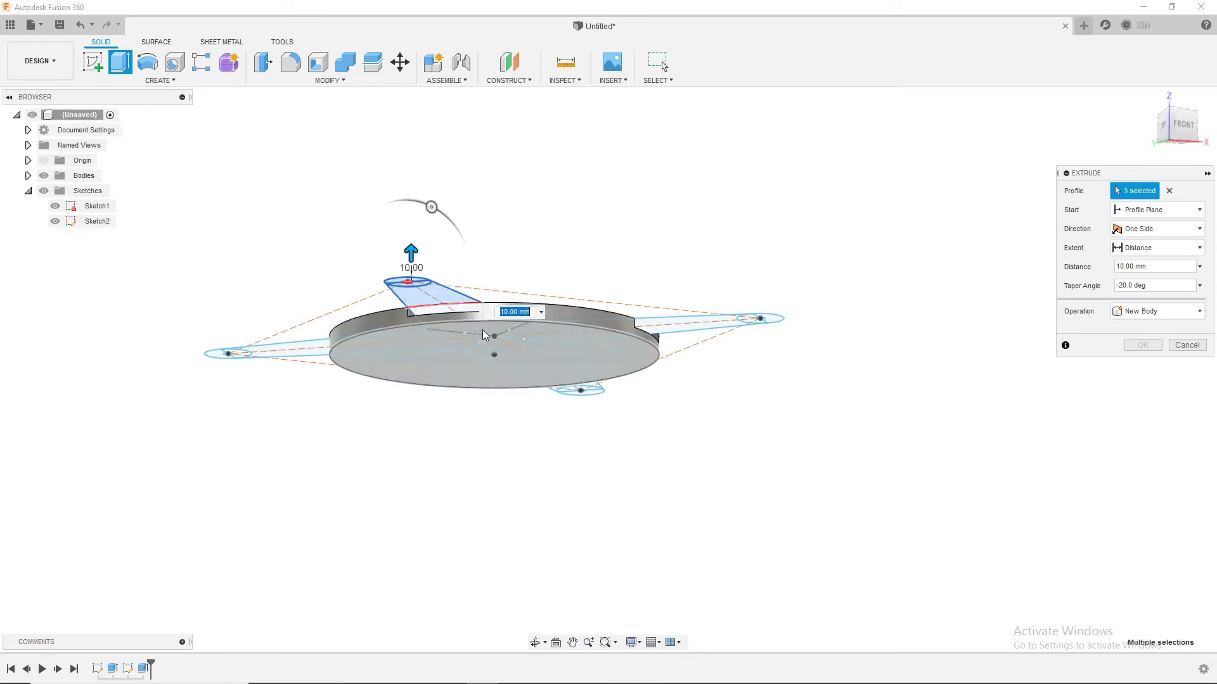
pyautogui.moveTo(411, 254)
pyautogui.mouseDown()
pyautogui.moveTo(395, 342)
pyautogui.moveTo(409, 329)
pyautogui.mouseUp()
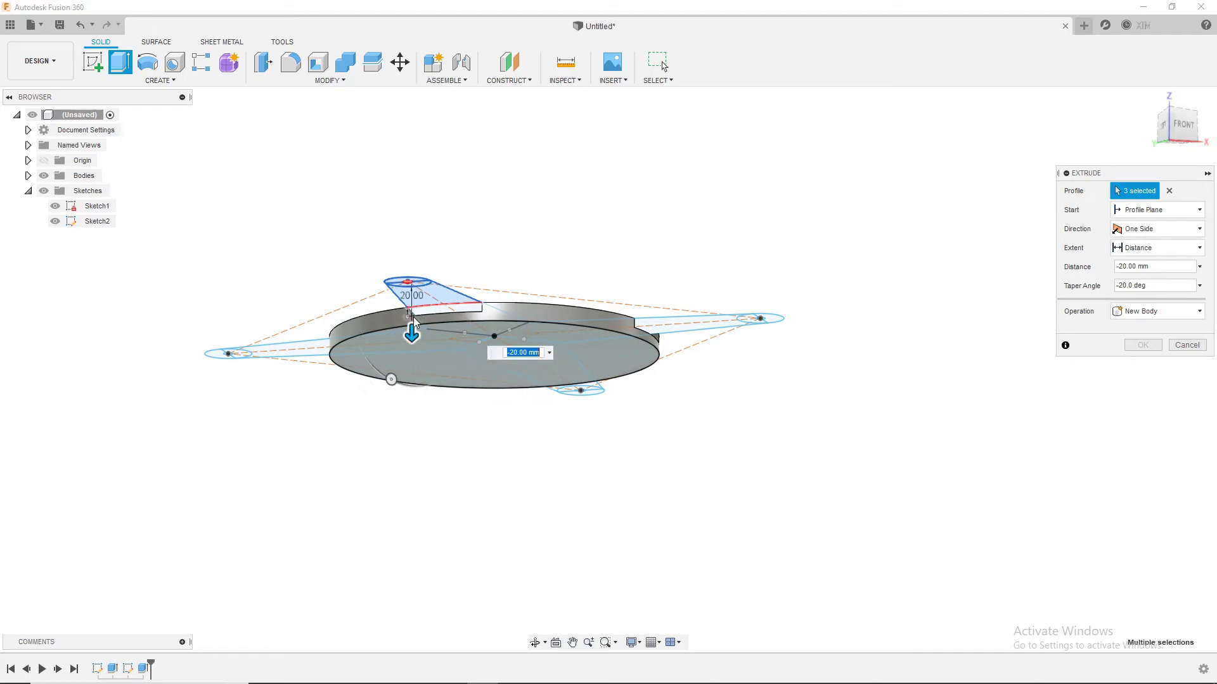
pyautogui.moveTo(409, 328)
pyautogui.keyDown('shift'); pyautogui.mouseDown(button='middle')
pyautogui.moveTo(469, 462)
pyautogui.moveTo(466, 498)
pyautogui.mouseUp(button='middle'); pyautogui.keyUp('shift')
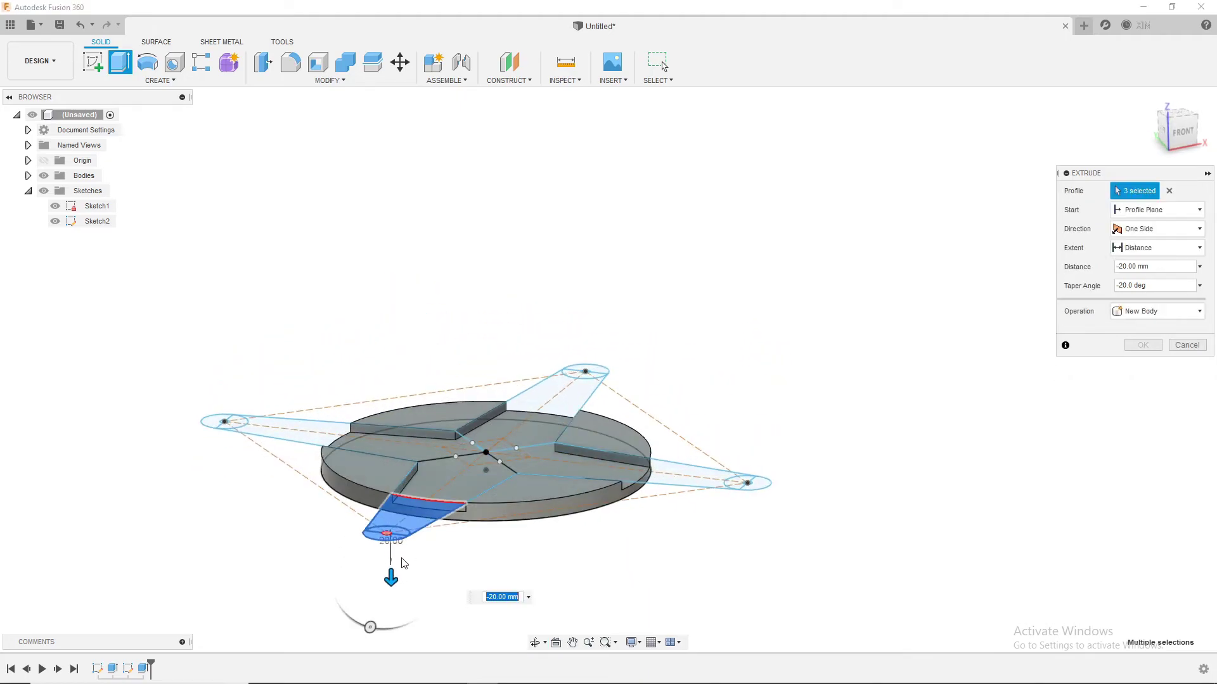
pyautogui.rightClick(915, 540)
pyautogui.click(825, 560)
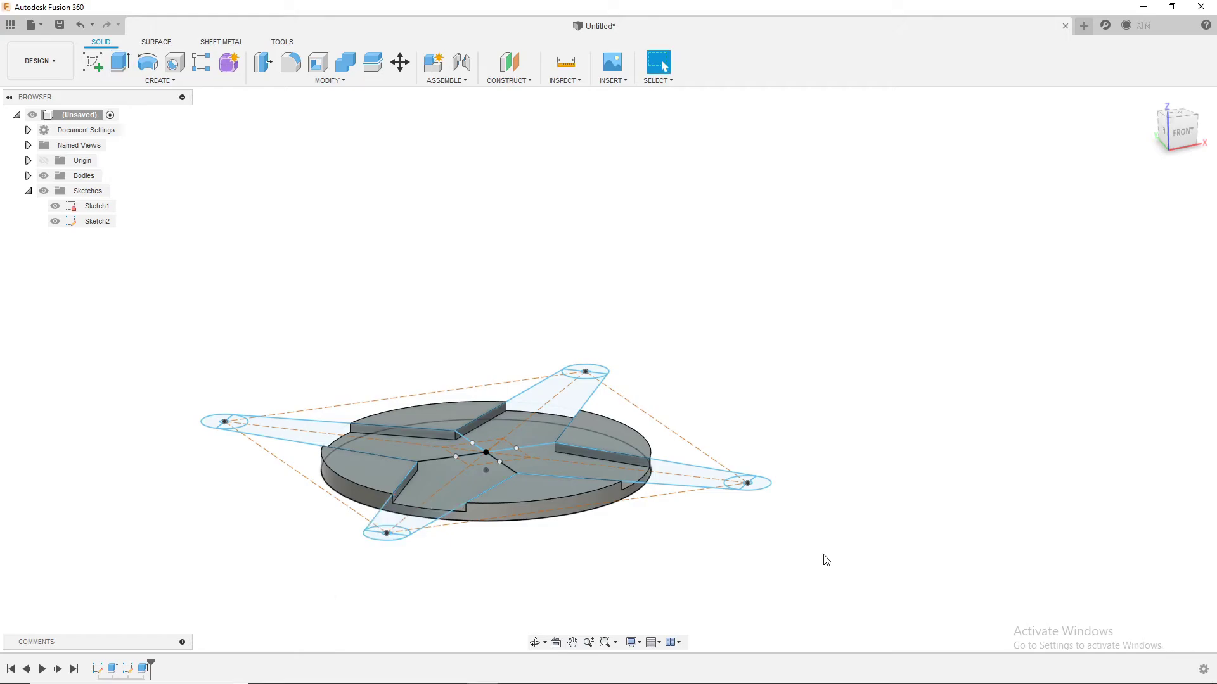
pyautogui.press('e')
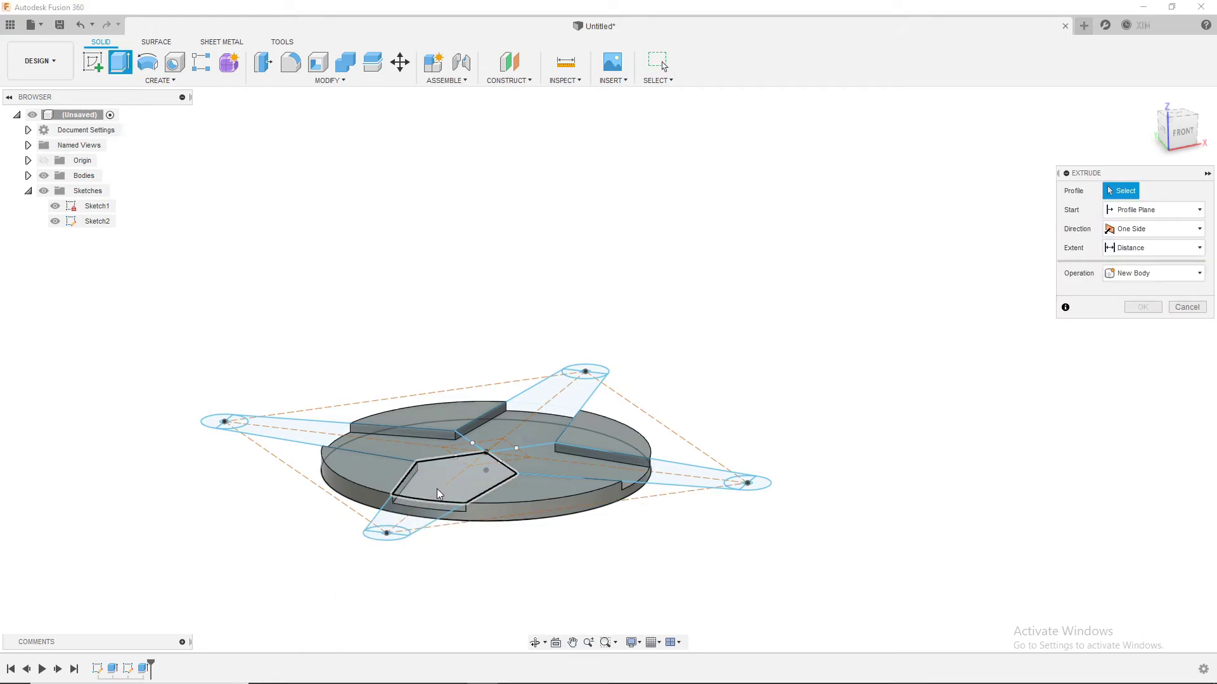
pyautogui.click(436, 488)
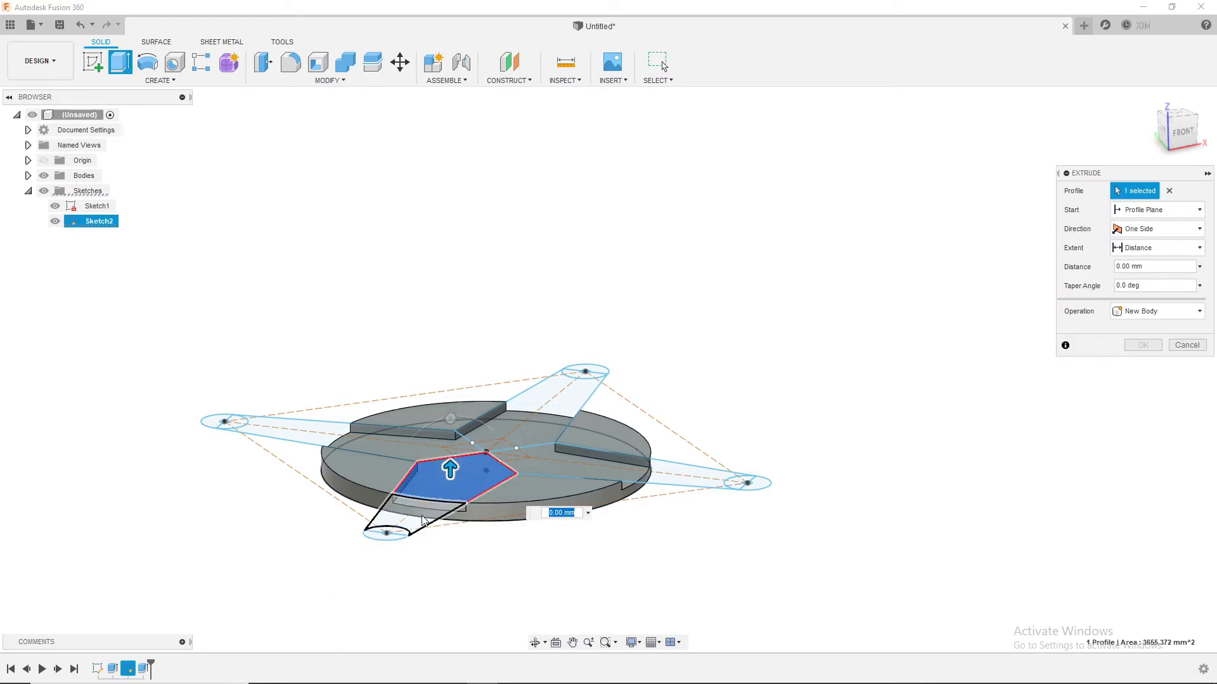
pyautogui.click(387, 537)
pyautogui.click(403, 536)
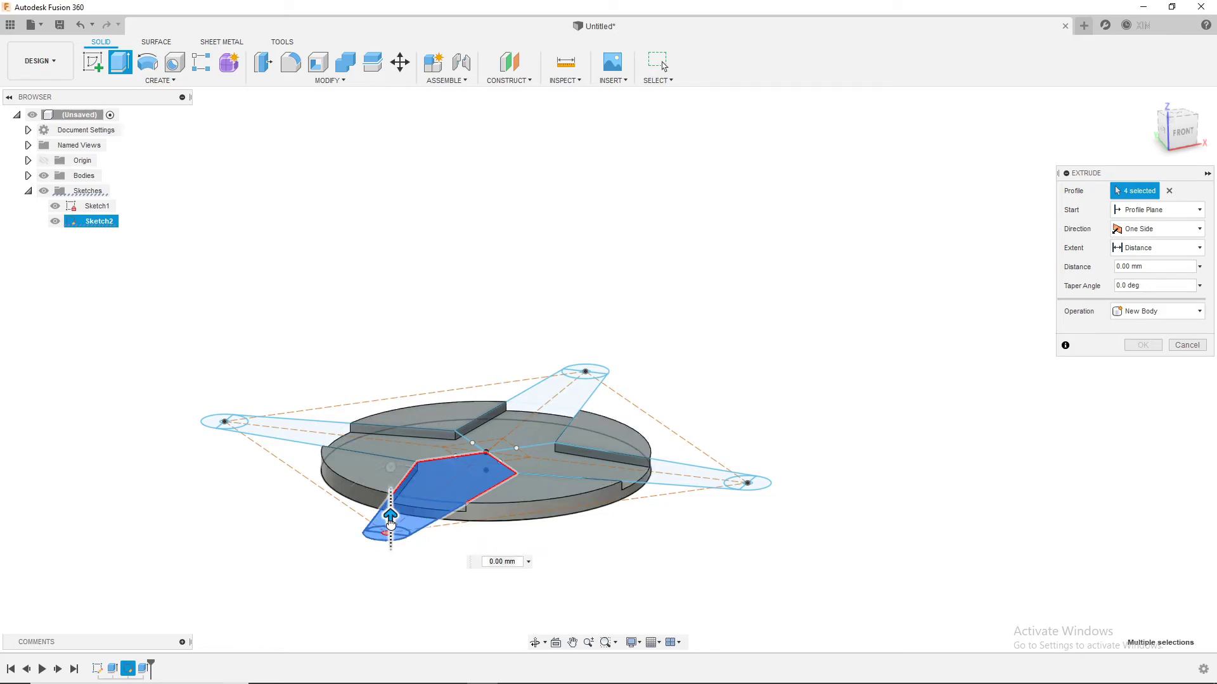
pyautogui.moveTo(391, 520); pyautogui.dragTo(390, 556)
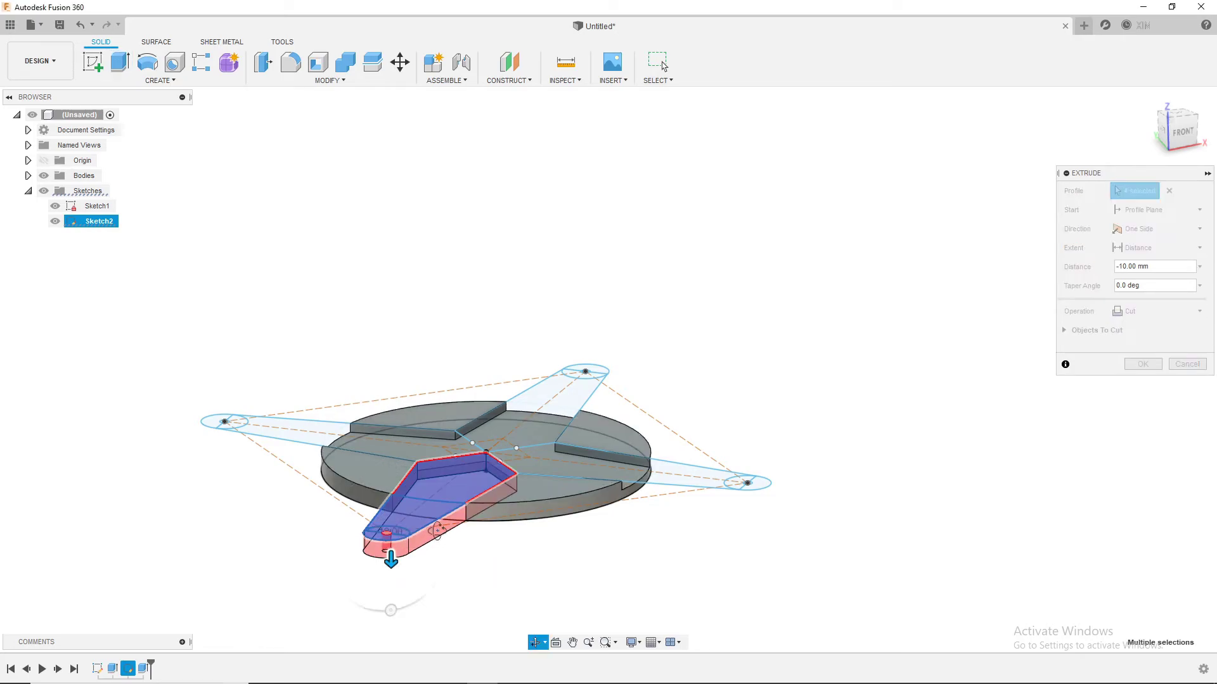
pyautogui.keyDown('shift'); pyautogui.moveTo(390, 559); pyautogui.dragTo(446, 521, button='middle'); pyautogui.keyUp('shift')
pyautogui.write('-5')
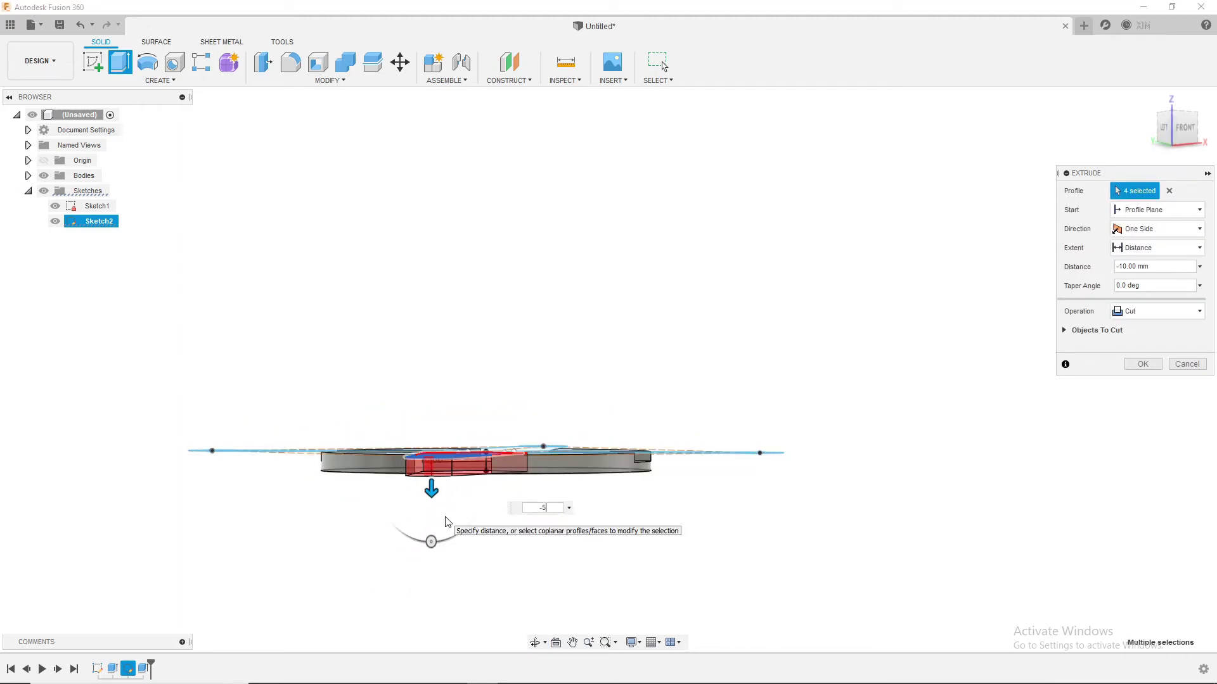
pyautogui.press('Return')
pyautogui.press('Return')
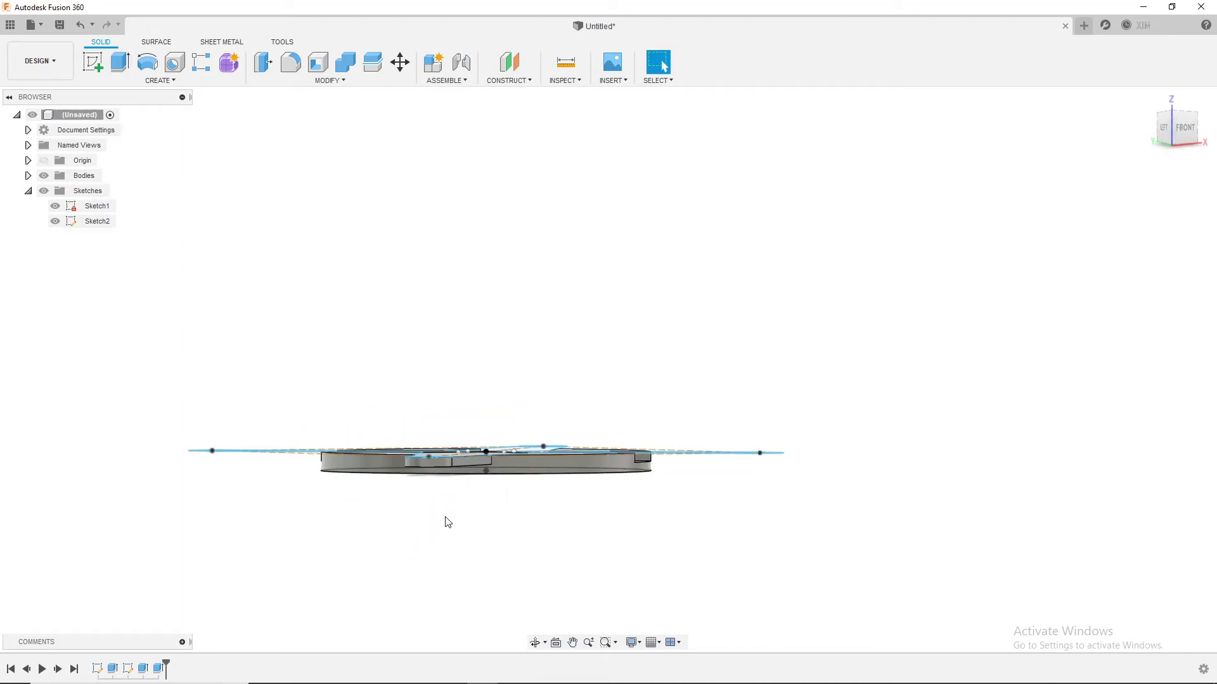
pyautogui.moveTo(479, 534)
pyautogui.keyDown('shift'); pyautogui.mouseDown(button='middle')
pyautogui.moveTo(429, 568)
pyautogui.moveTo(497, 583)
pyautogui.moveTo(510, 562)
pyautogui.mouseUp(button='middle'); pyautogui.keyUp('shift')
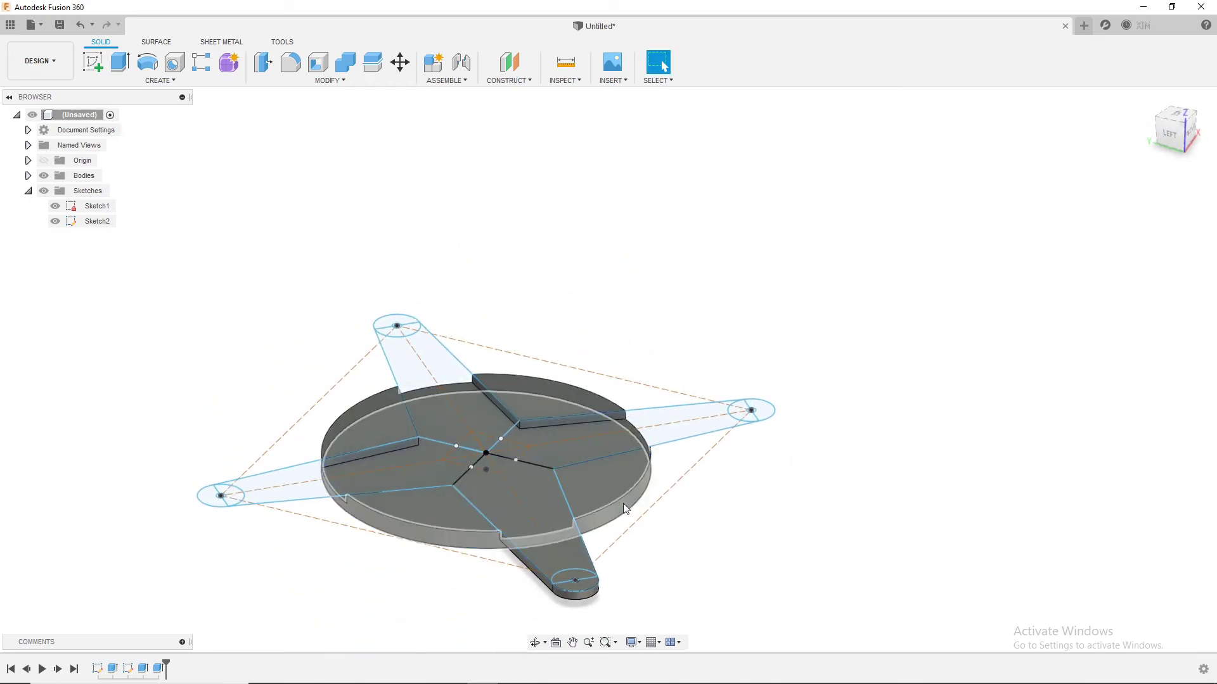
pyautogui.hotkey('ctrl', 'z')
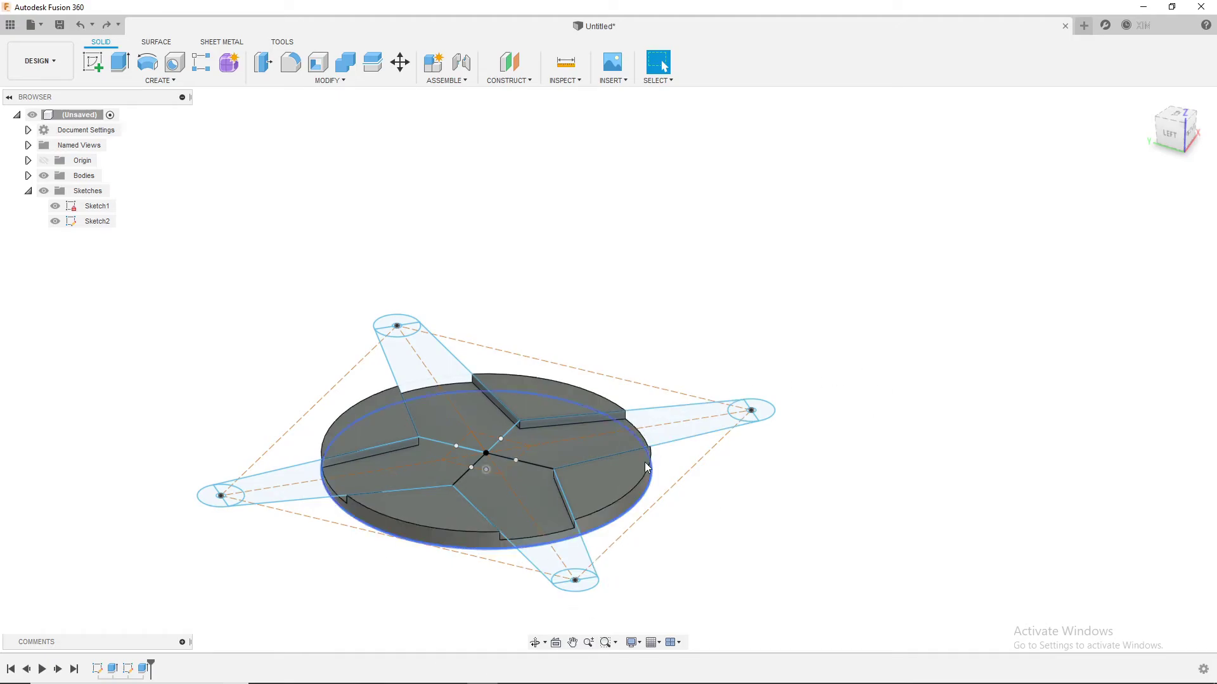
pyautogui.moveTo(534, 504)
pyautogui.keyDown('shift'); pyautogui.mouseDown(button='middle')
pyautogui.moveTo(593, 545)
pyautogui.moveTo(567, 541)
pyautogui.mouseUp(button='middle'); pyautogui.keyUp('shift')
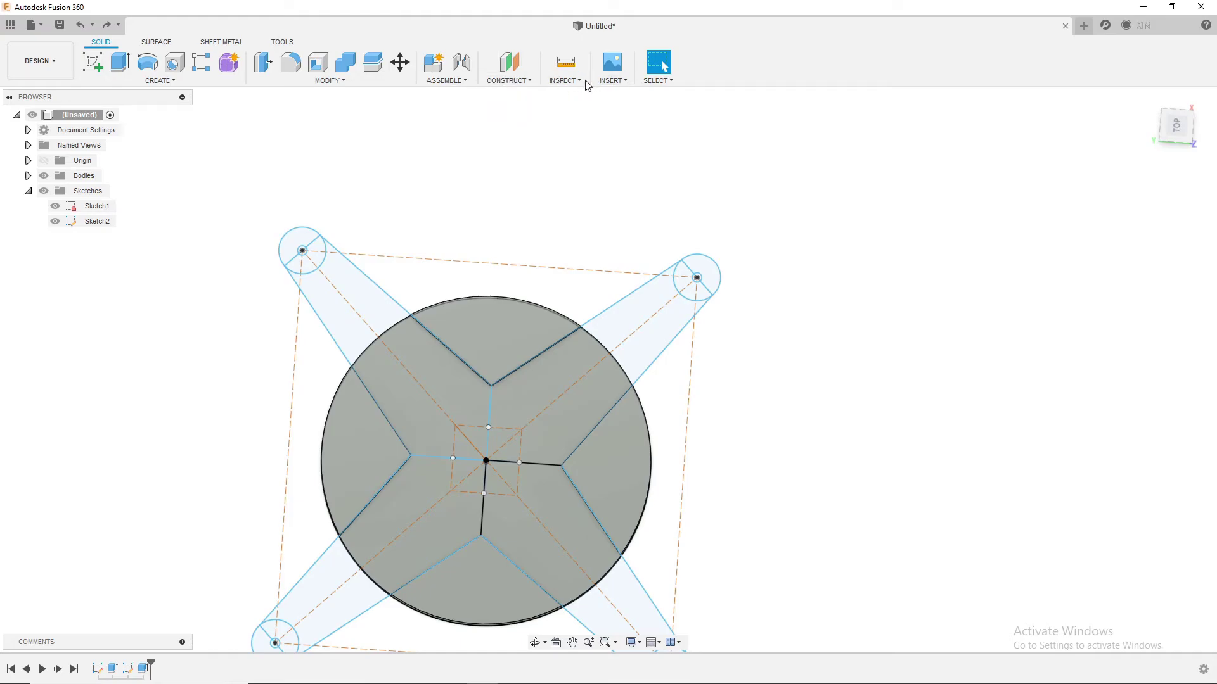
# Create an empty, activated Component1 through Assemble > New Component.
pyautogui.click(508, 80)
pyautogui.moveTo(446, 79)
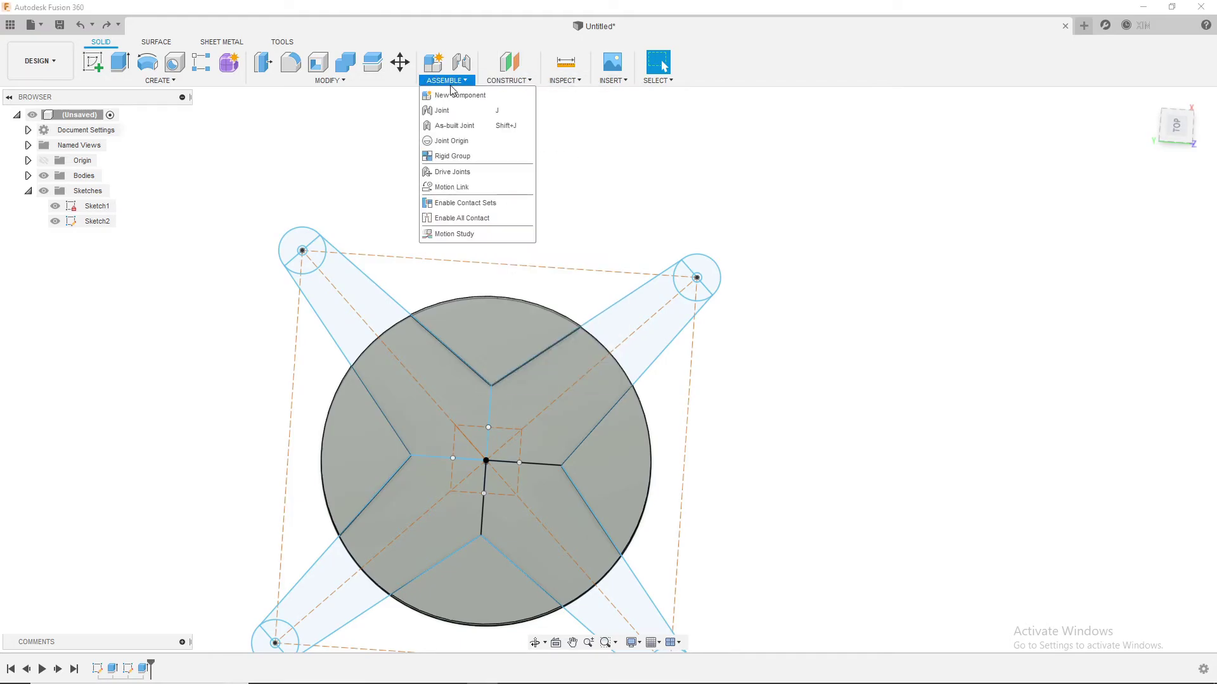
pyautogui.click(462, 94)
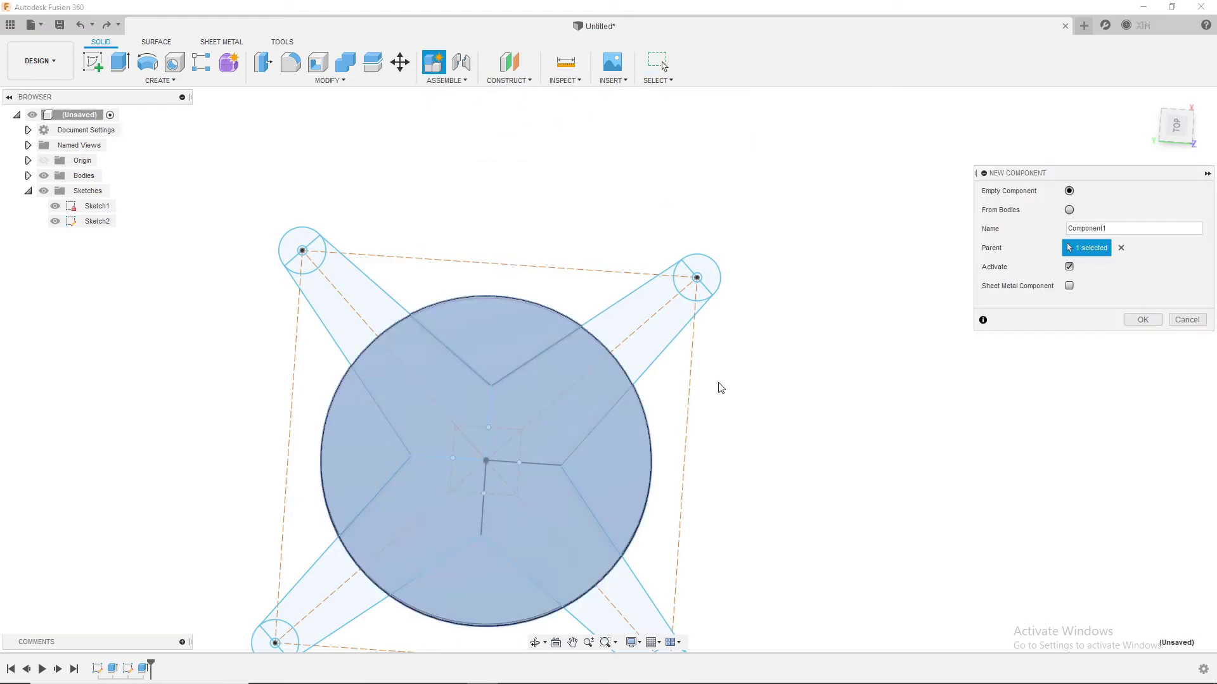
pyautogui.click(1143, 320)
pyautogui.keyDown('shift'); pyautogui.moveTo(477, 501); pyautogui.dragTo(487, 386, button='middle'); pyautogui.keyUp('shift')
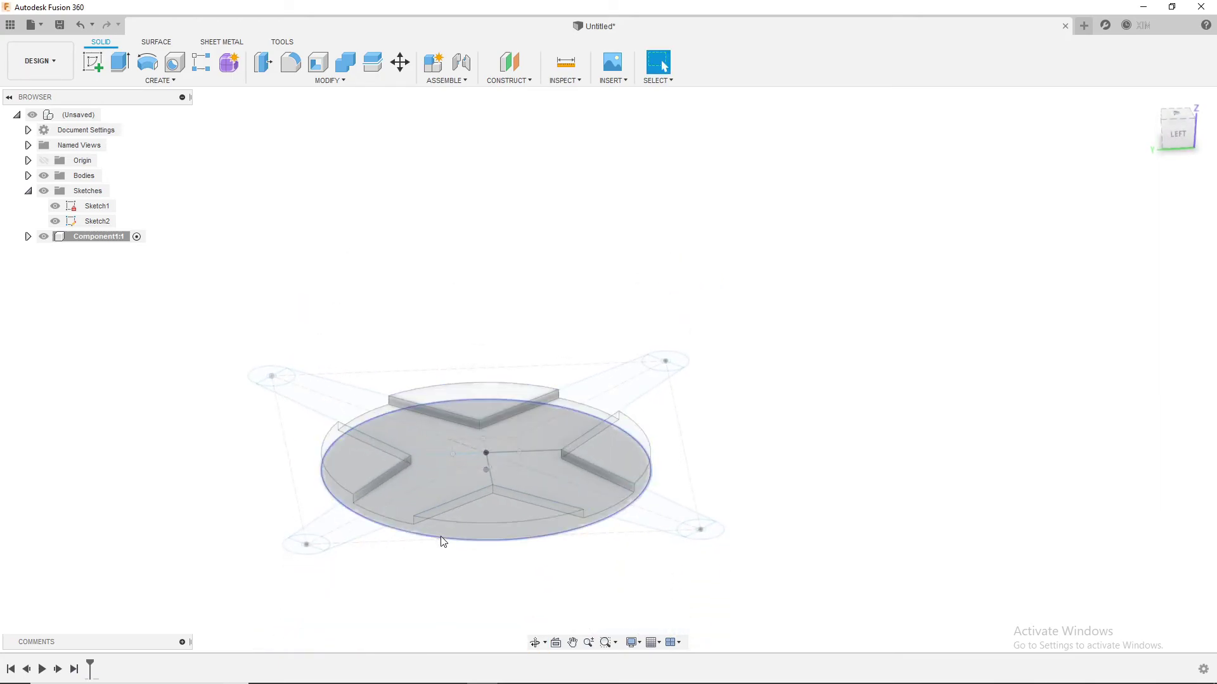
# Select the pentagon, arm strip, rounded tip sectors and both halves of the small circle.
pyautogui.click(401, 521)
pyautogui.click(355, 526)
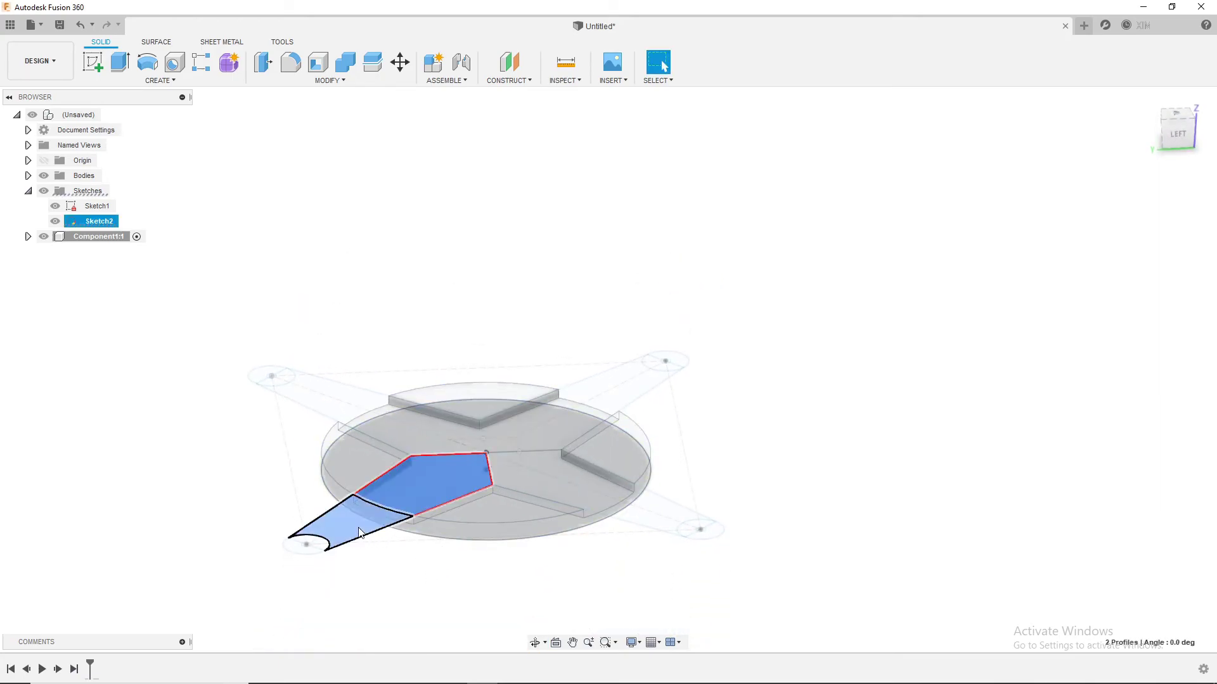
pyautogui.click(320, 549)
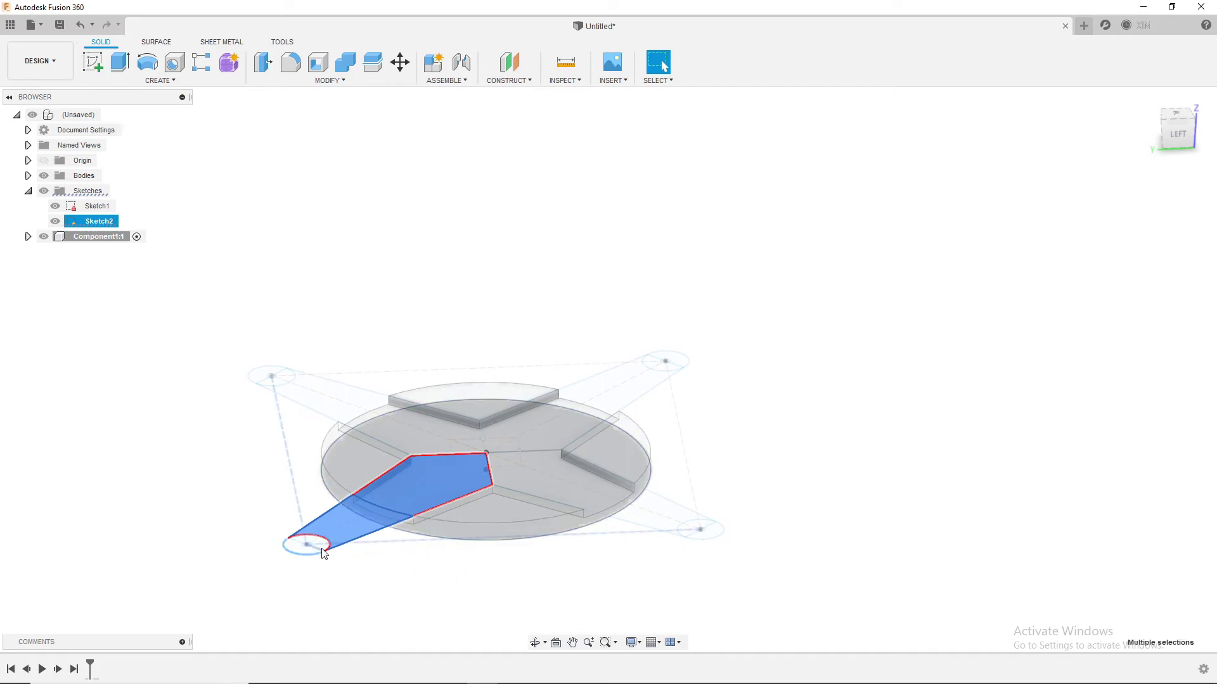
pyautogui.keyDown('shift'); pyautogui.moveTo(322, 554); pyautogui.dragTo(365, 623, button='middle'); pyautogui.keyUp('shift')
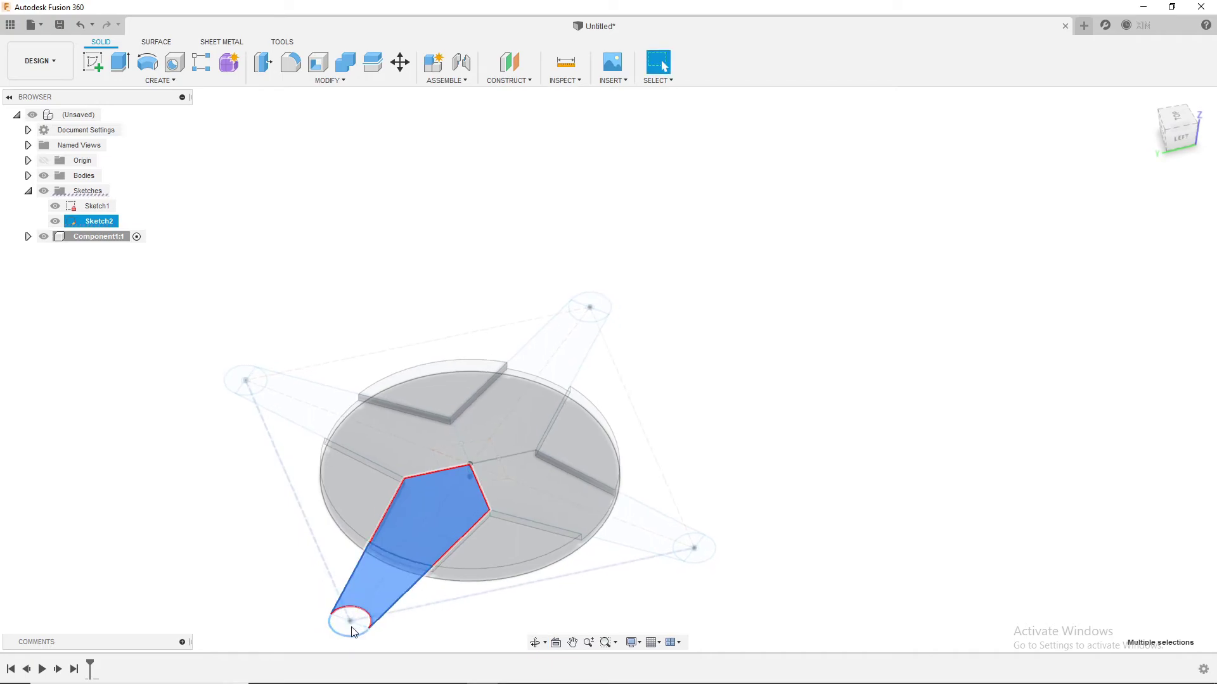
pyautogui.click(358, 631)
pyautogui.scroll(2, 356, 621)
pyautogui.scroll(3, 361, 608)
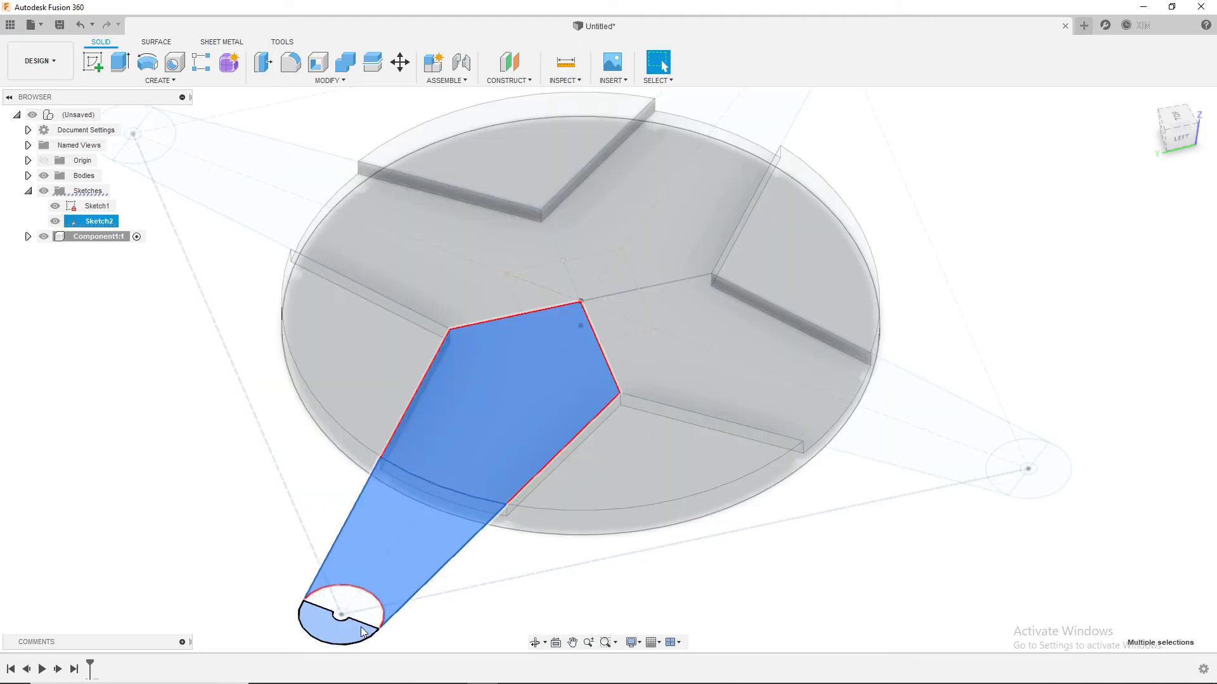
pyautogui.scroll(4, 380, 583)
pyautogui.click(400, 555)
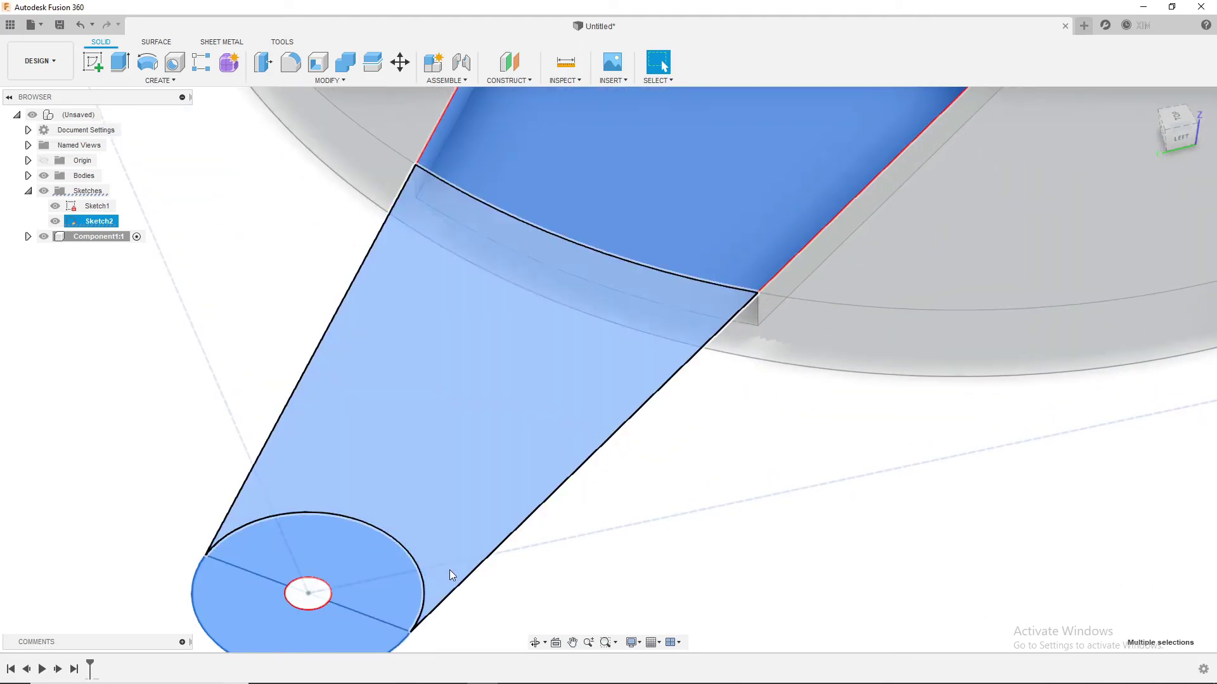
pyautogui.click(322, 592)
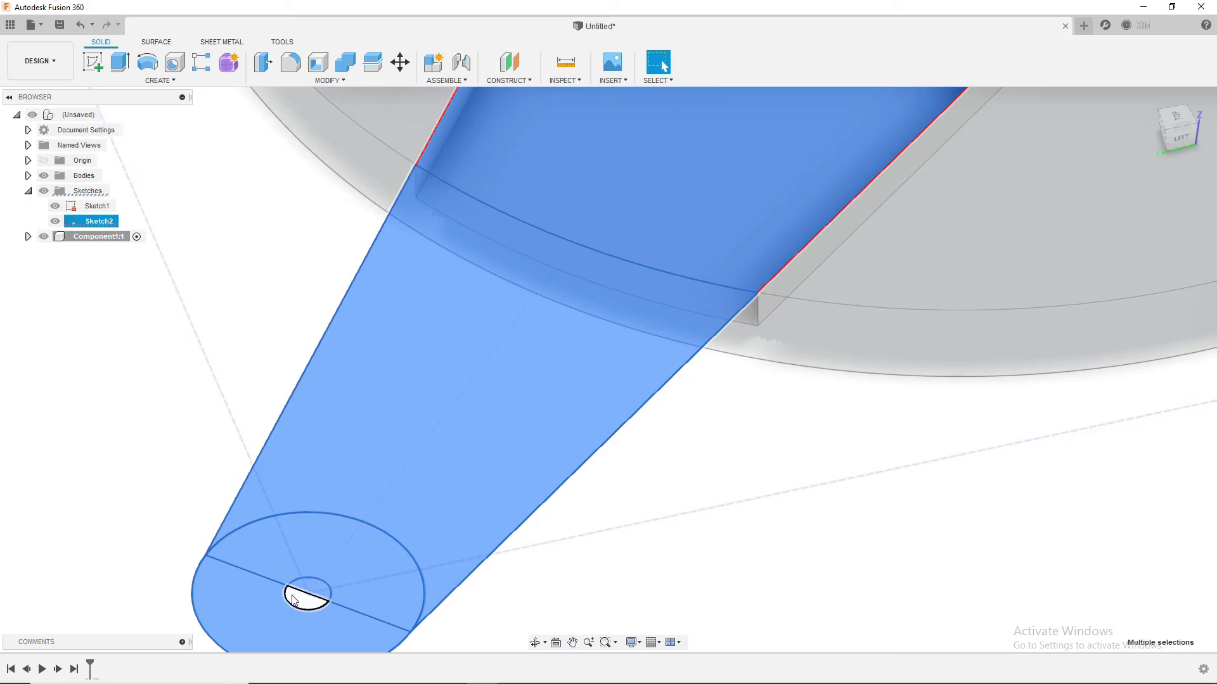
pyautogui.click(293, 600)
pyautogui.moveTo(495, 385)
pyautogui.keyDown('shift'); pyautogui.mouseDown(button='middle')
pyautogui.moveTo(492, 315)
pyautogui.moveTo(487, 341)
pyautogui.mouseUp(button='middle'); pyautogui.keyUp('shift')
# Extrude the pentagon, arm and tip profile -5 mm downward as a new body.
pyautogui.write('e')
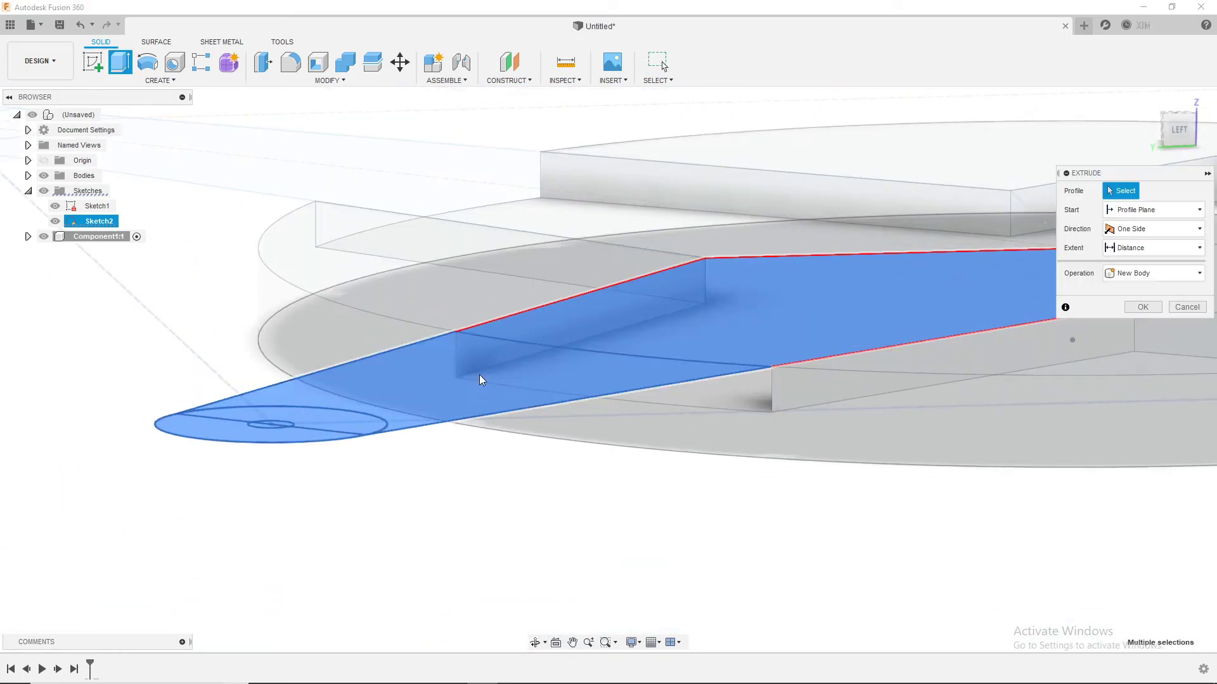
pyautogui.write('-5')
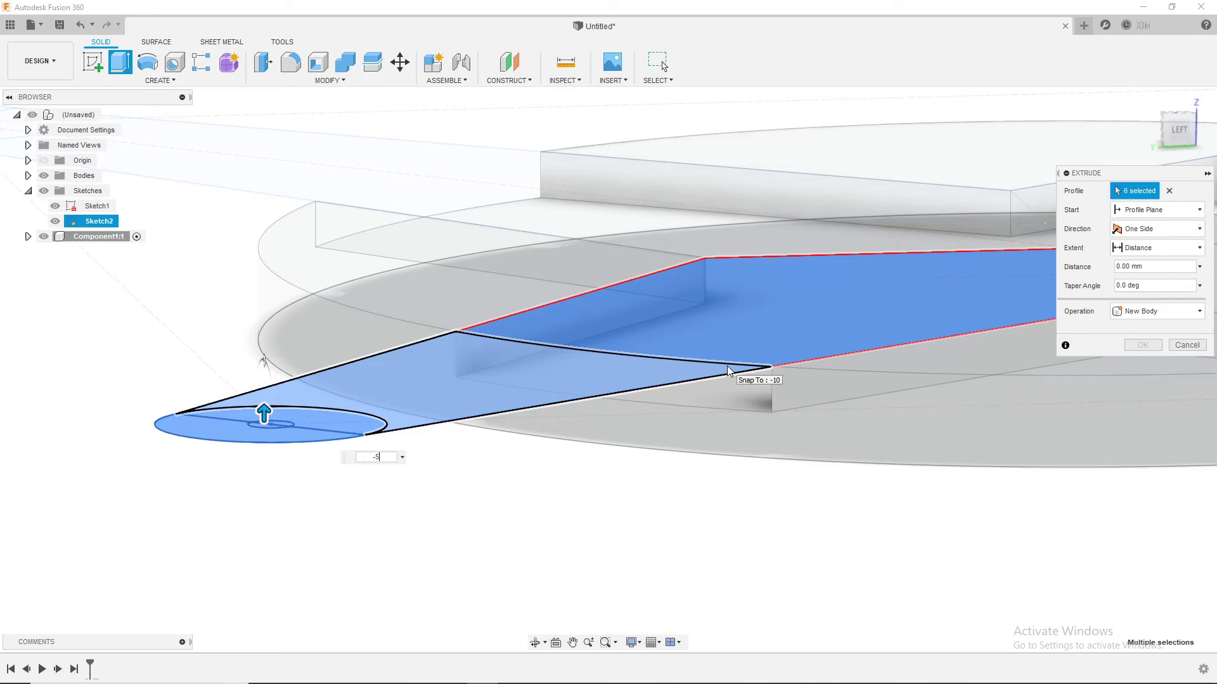
pyautogui.press('Return')
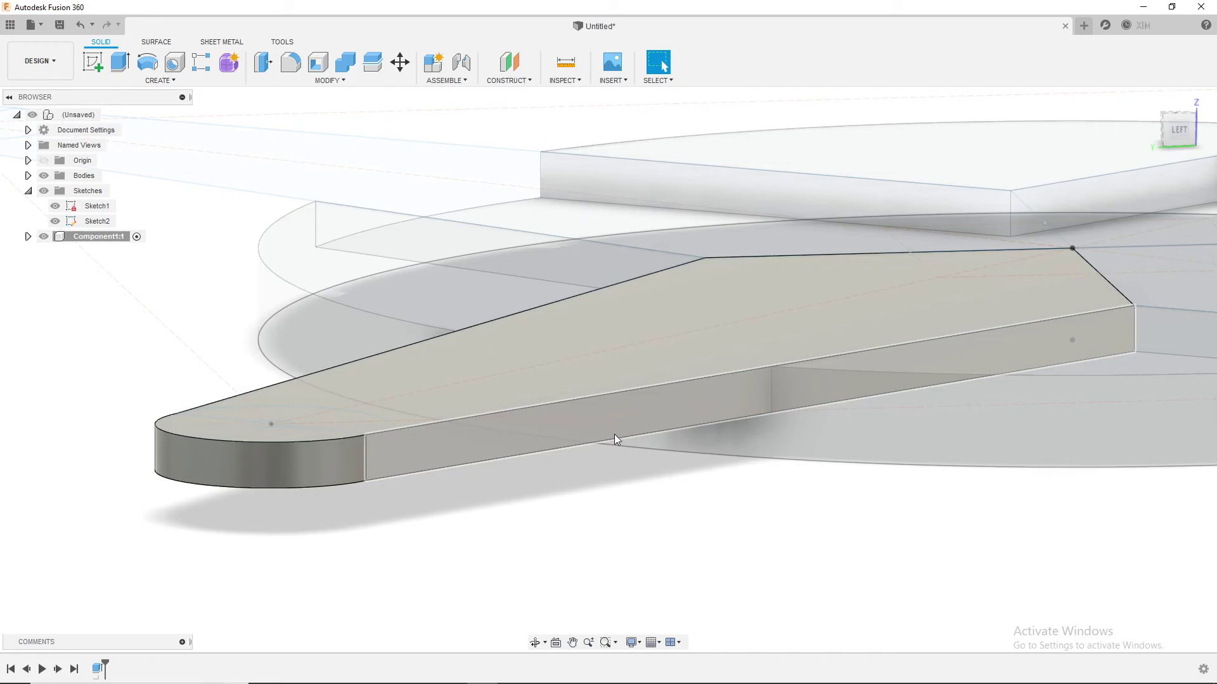
pyautogui.moveTo(614, 435)
pyautogui.keyDown('shift'); pyautogui.mouseDown(button='middle')
pyautogui.moveTo(630, 462)
pyautogui.moveTo(597, 471)
pyautogui.moveTo(594, 405)
pyautogui.mouseUp(button='middle'); pyautogui.keyUp('shift')
pyautogui.scroll(-5, 597, 470)
pyautogui.scroll(-3, 595, 406)
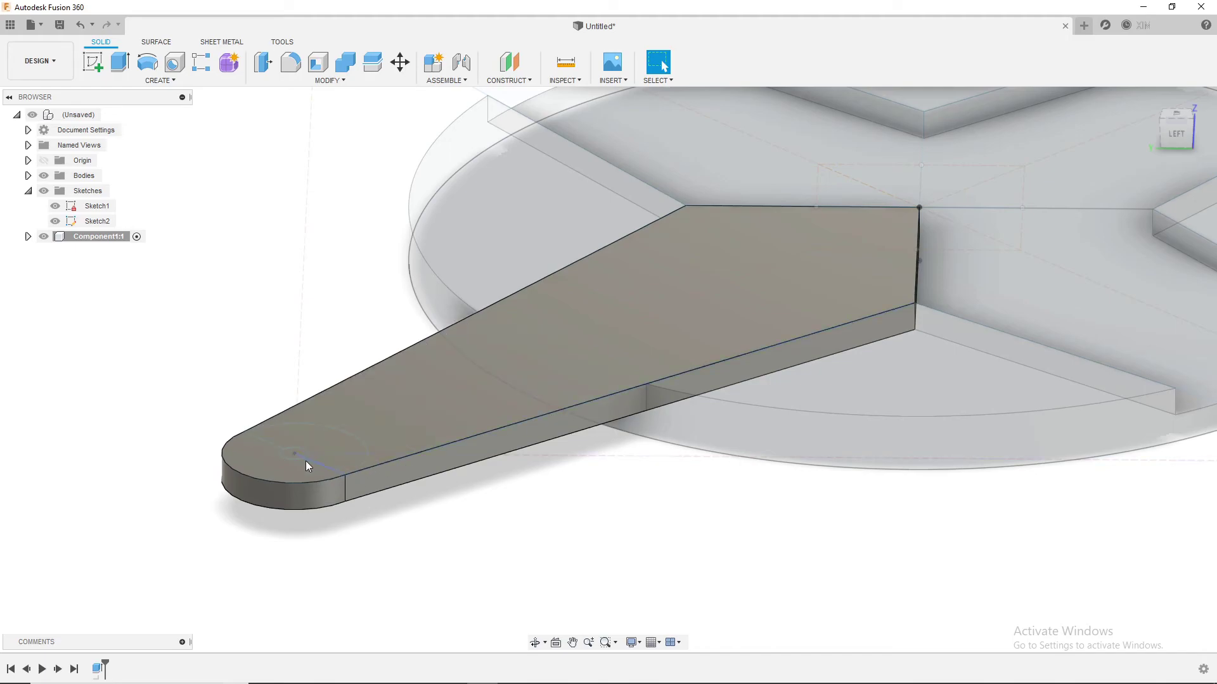
# Join a 7.5 mm extrusion of the tip, arm and hexagon profiles onto the arm.
pyautogui.press('e')
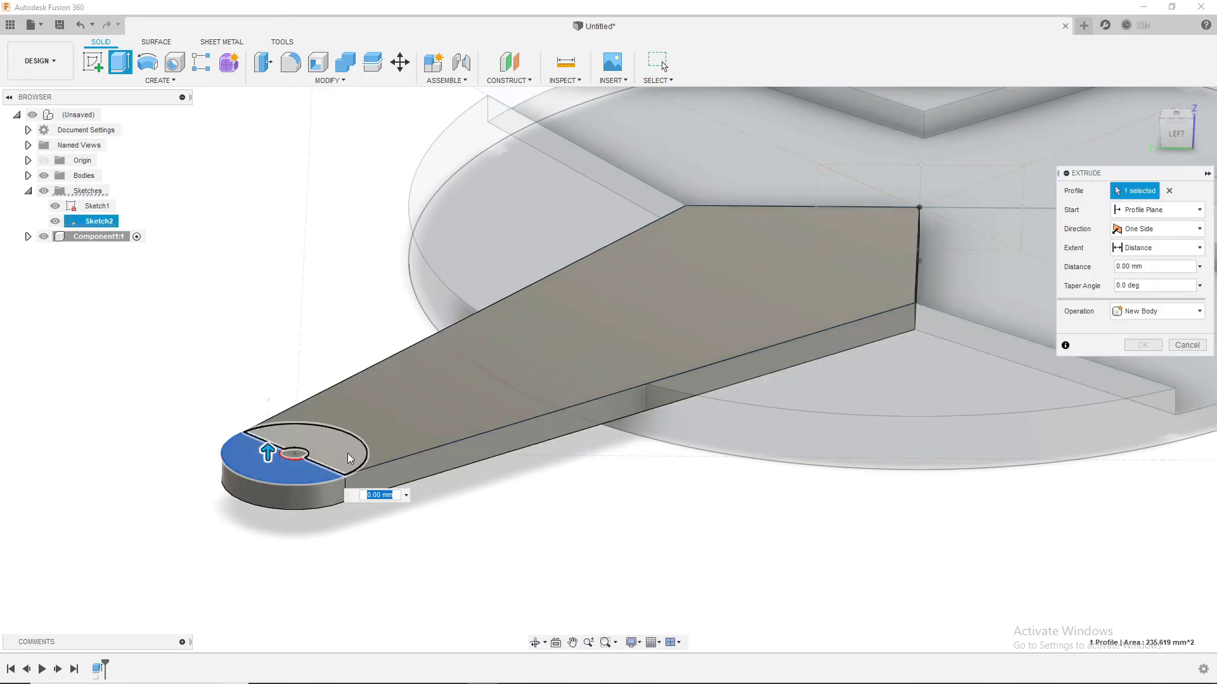
pyautogui.click(279, 466)
pyautogui.click(444, 387)
pyautogui.click(640, 349)
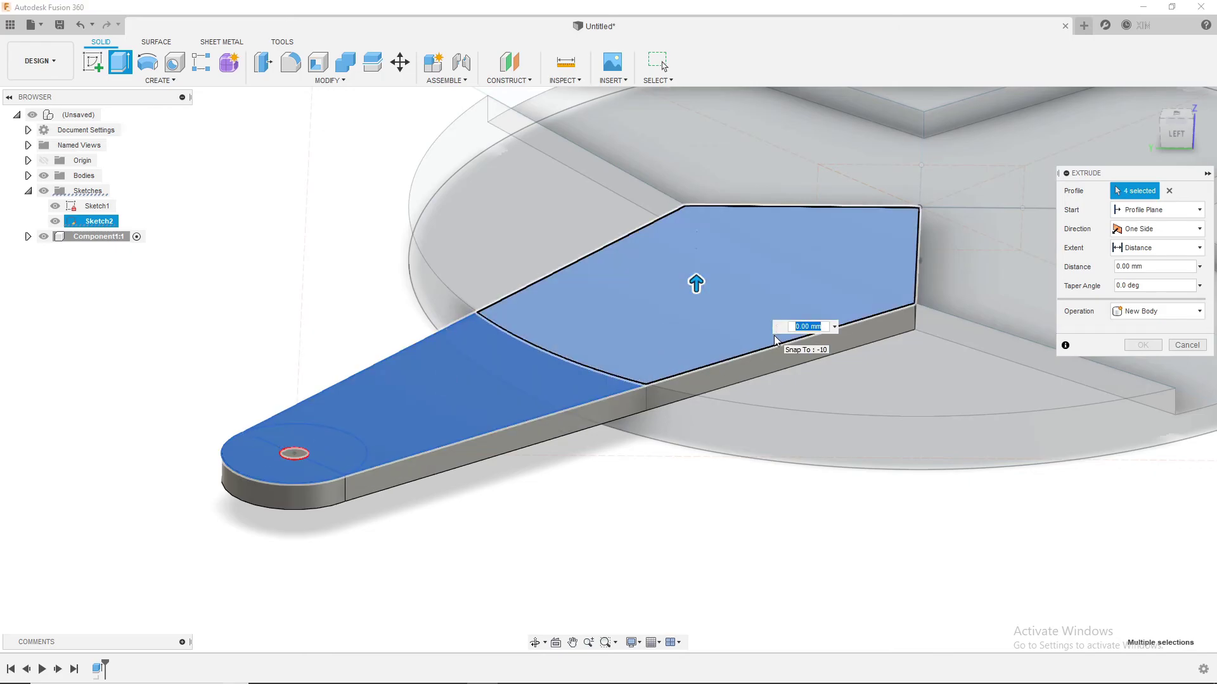
pyautogui.write('10')
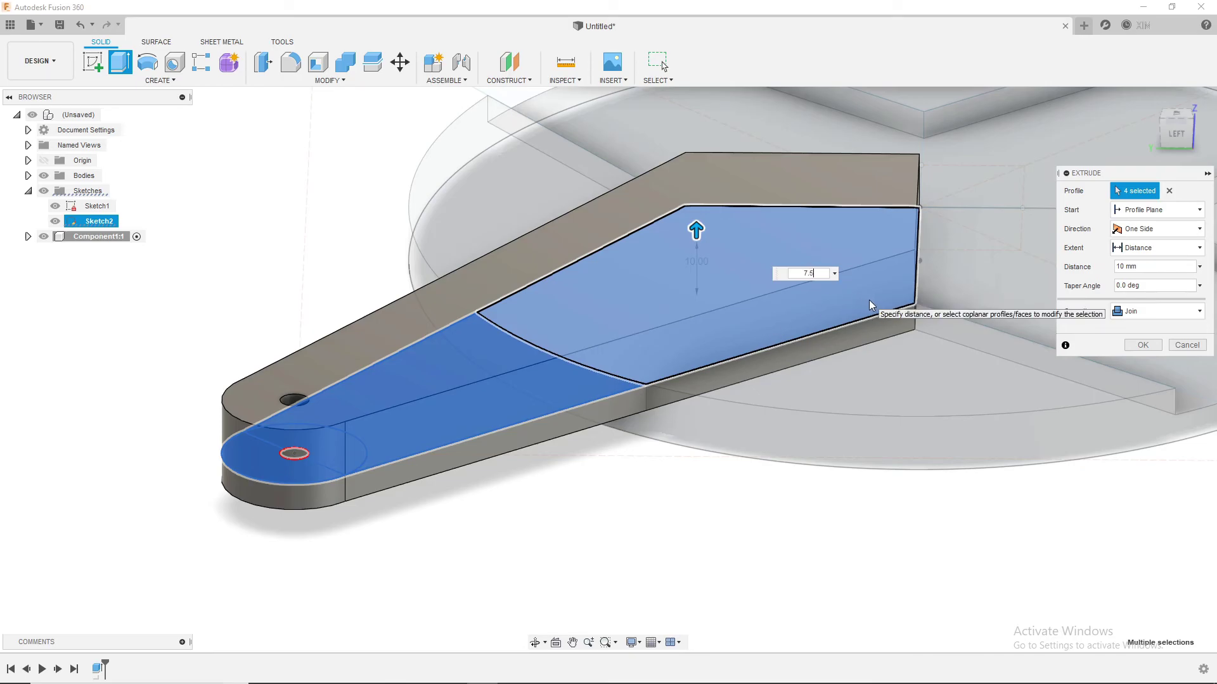
pyautogui.click(1141, 346)
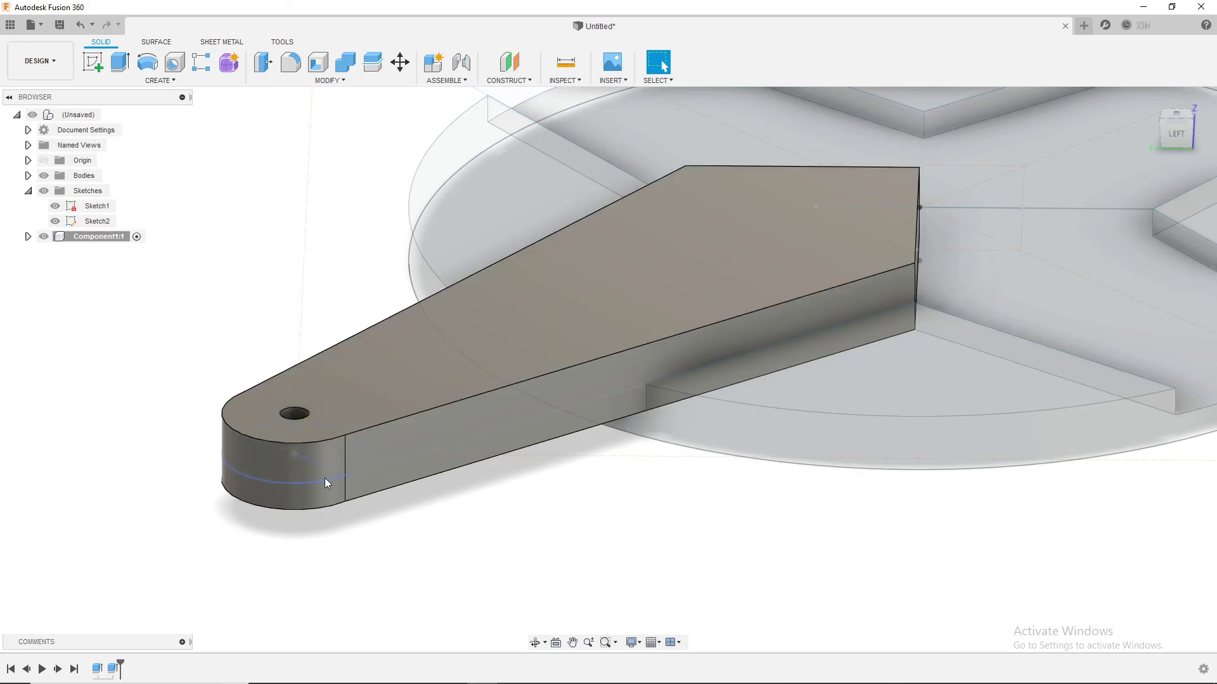
pyautogui.keyDown('shift'); pyautogui.moveTo(325, 483); pyautogui.dragTo(320, 507, button='middle'); pyautogui.keyUp('shift')
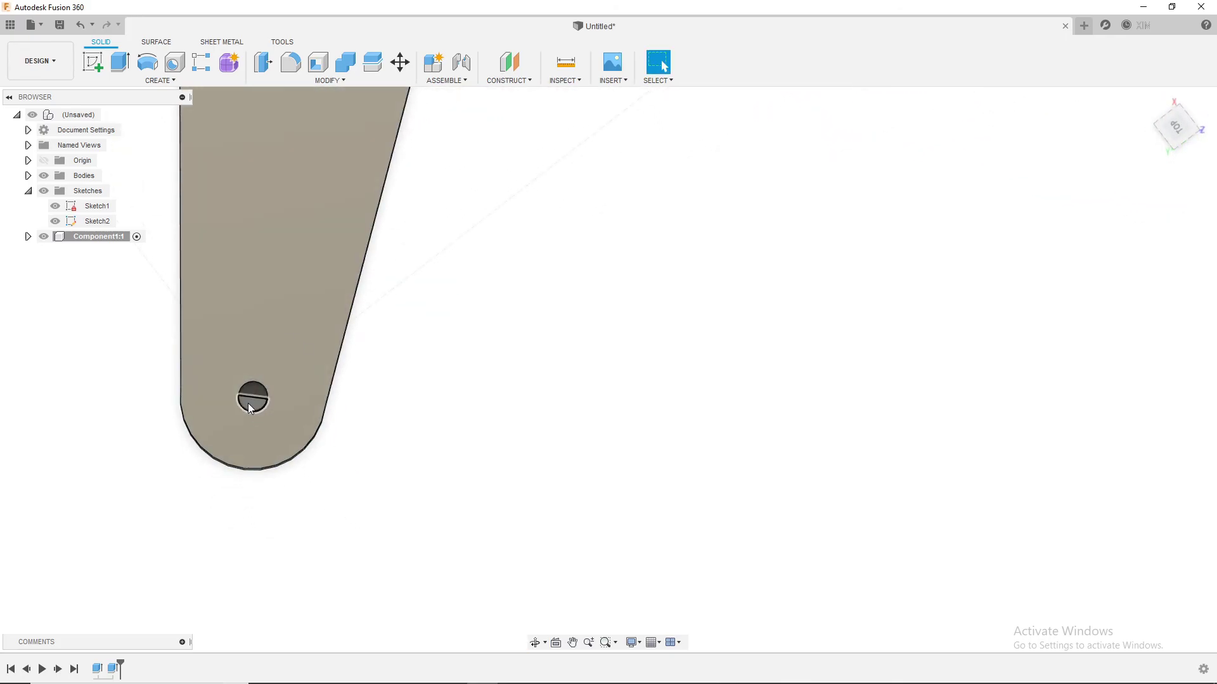
# Cut the small tip circle with extent All to drill the mounting hole through.
pyautogui.press('e')
pyautogui.click(250, 409)
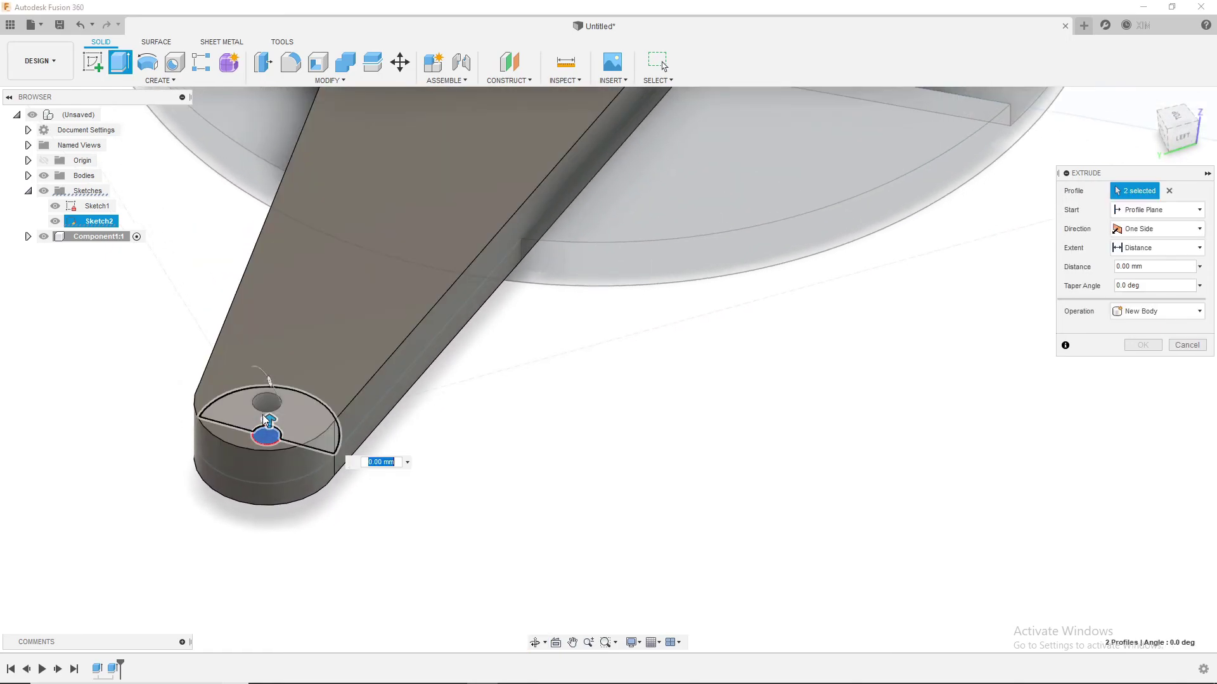
pyautogui.moveTo(265, 419); pyautogui.dragTo(269, 560)
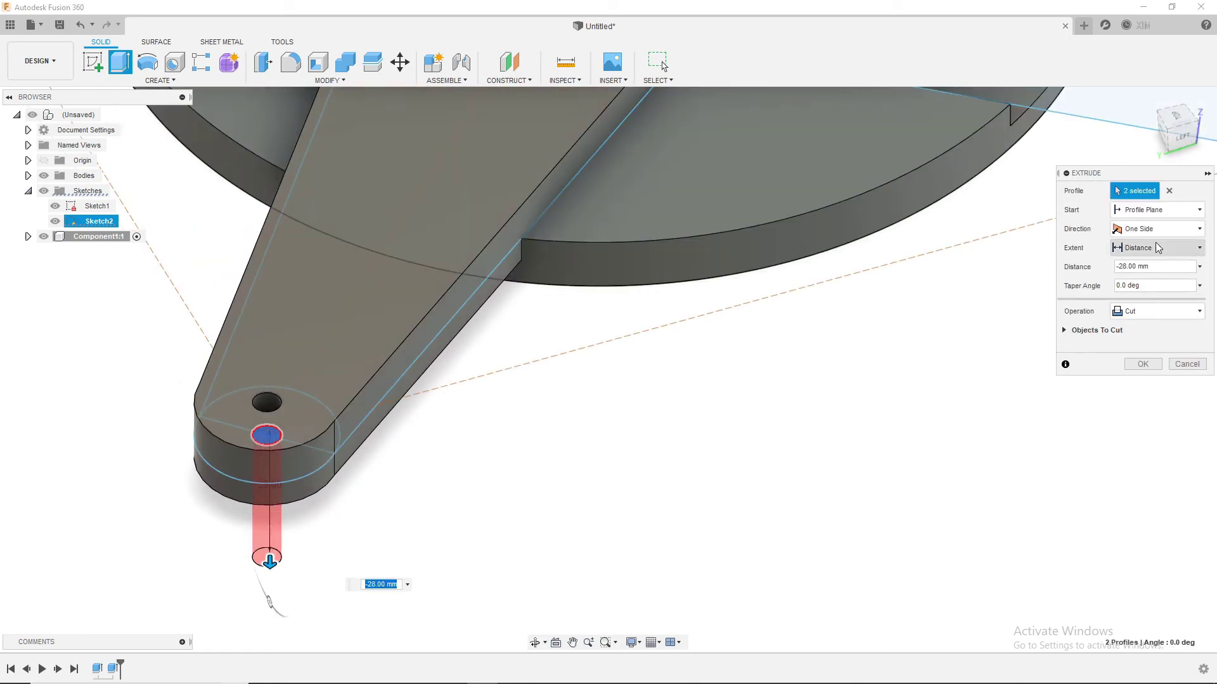
pyautogui.click(1174, 249)
pyautogui.click(1172, 296)
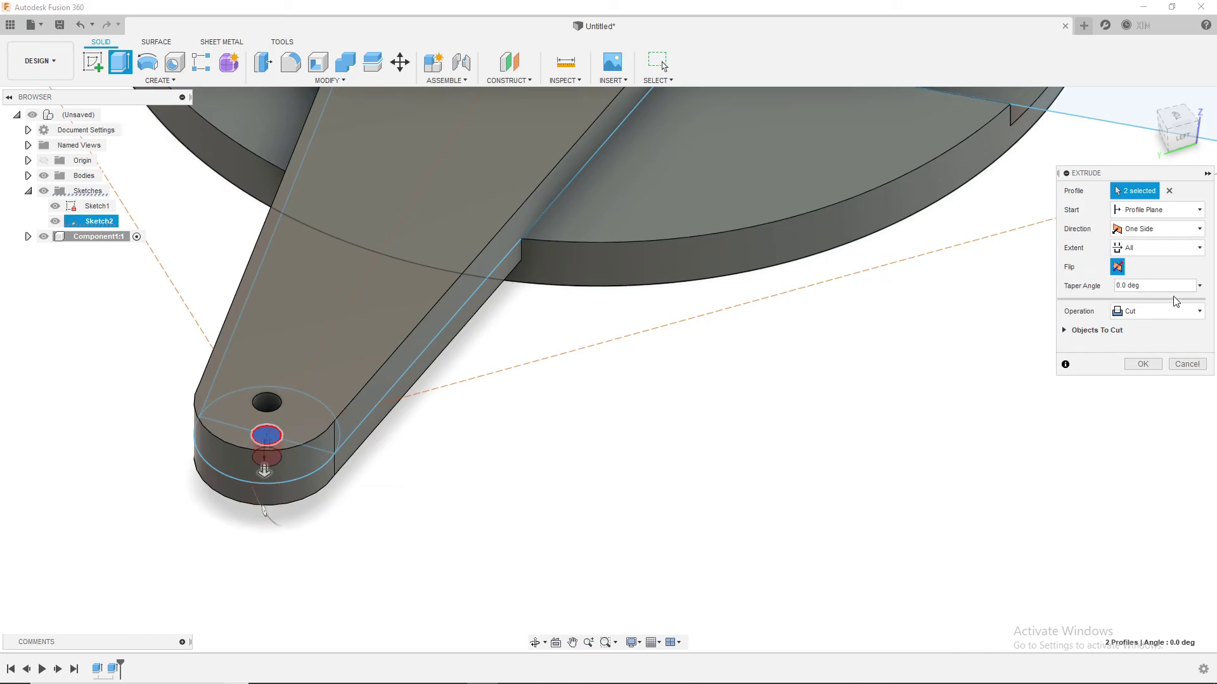
pyautogui.click(1153, 366)
pyautogui.moveTo(467, 391)
pyautogui.keyDown('shift'); pyautogui.mouseDown(button='middle')
pyautogui.moveTo(411, 312)
pyautogui.moveTo(361, 304)
pyautogui.moveTo(291, 323)
pyautogui.moveTo(294, 275)
pyautogui.moveTo(343, 309)
pyautogui.moveTo(320, 374)
pyautogui.mouseUp(button='middle'); pyautogui.keyUp('shift')
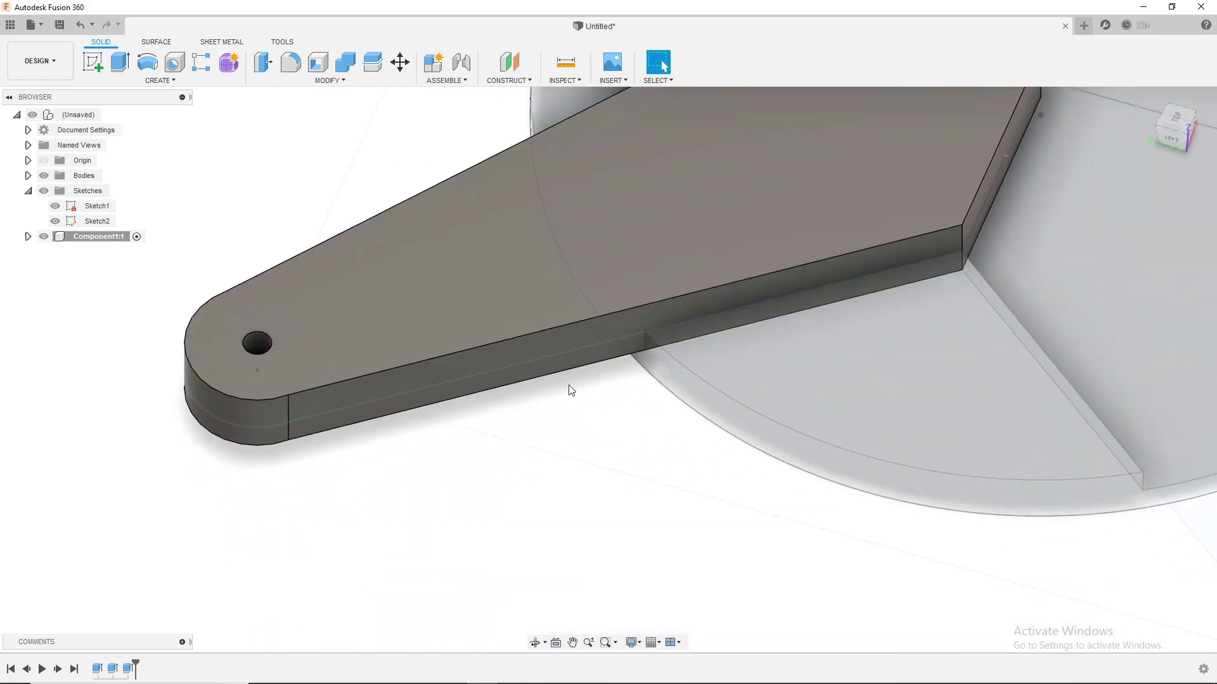
pyautogui.scroll(-3, 568, 389)
pyautogui.scroll(-2, 592, 397)
pyautogui.moveTo(649, 386)
pyautogui.mouseDown(button='middle')
pyautogui.moveTo(659, 425)
pyautogui.moveTo(697, 451)
pyautogui.mouseUp(button='middle')
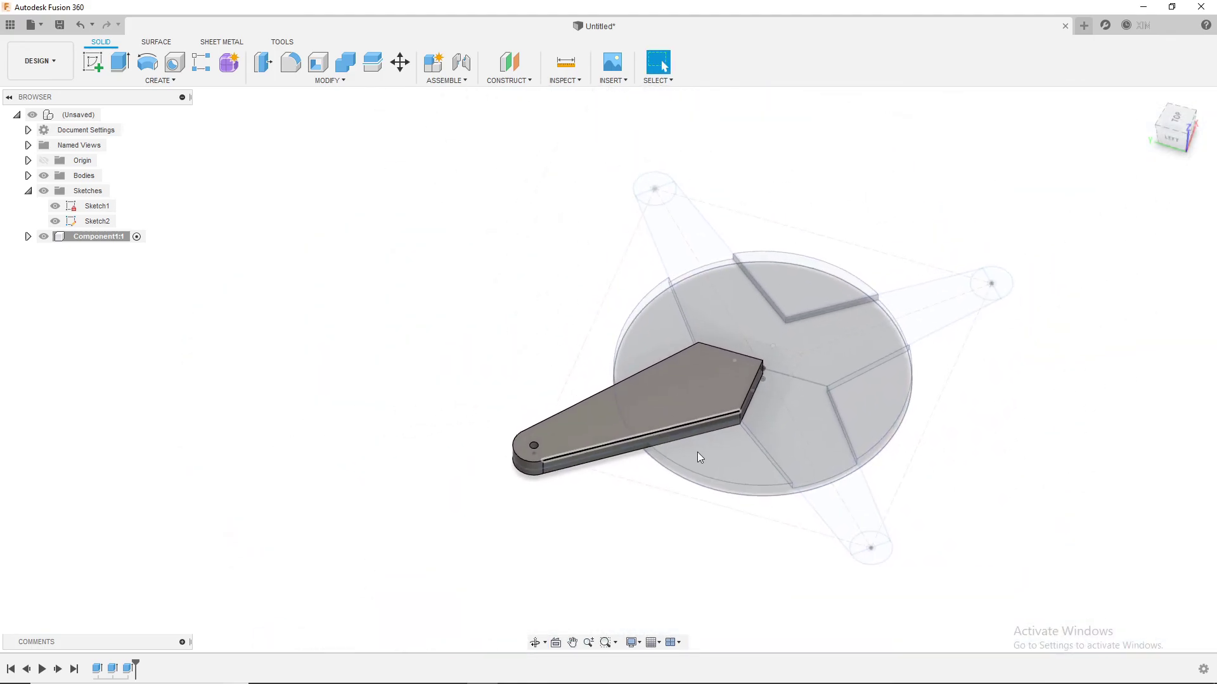
# Hide the arm body using Show/Hide from its top face's context menu.
pyautogui.click(504, 81)
pyautogui.moveTo(447, 80)
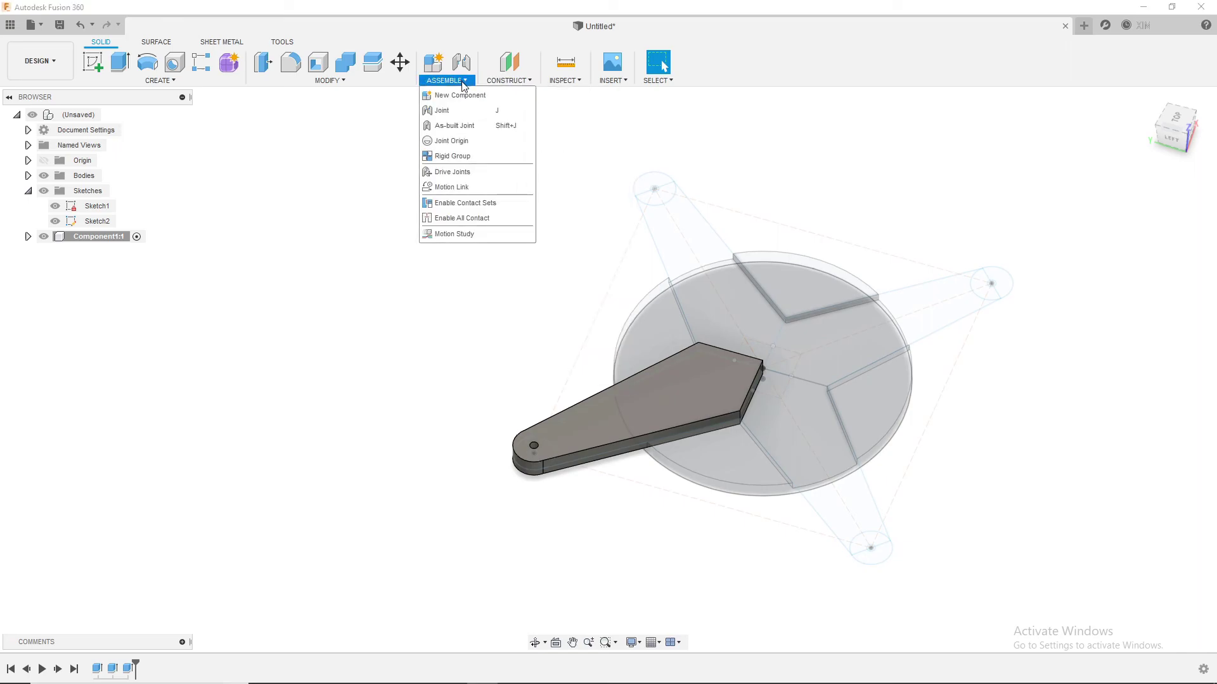
pyautogui.click(166, 80)
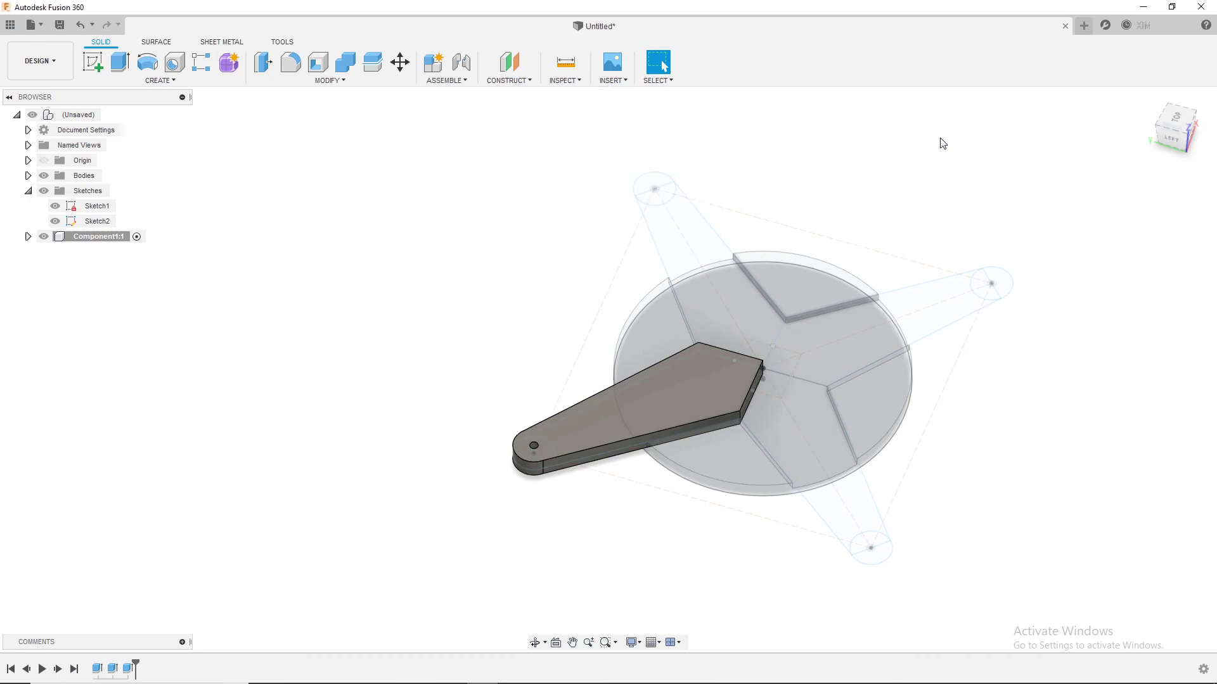
pyautogui.rightClick(633, 397)
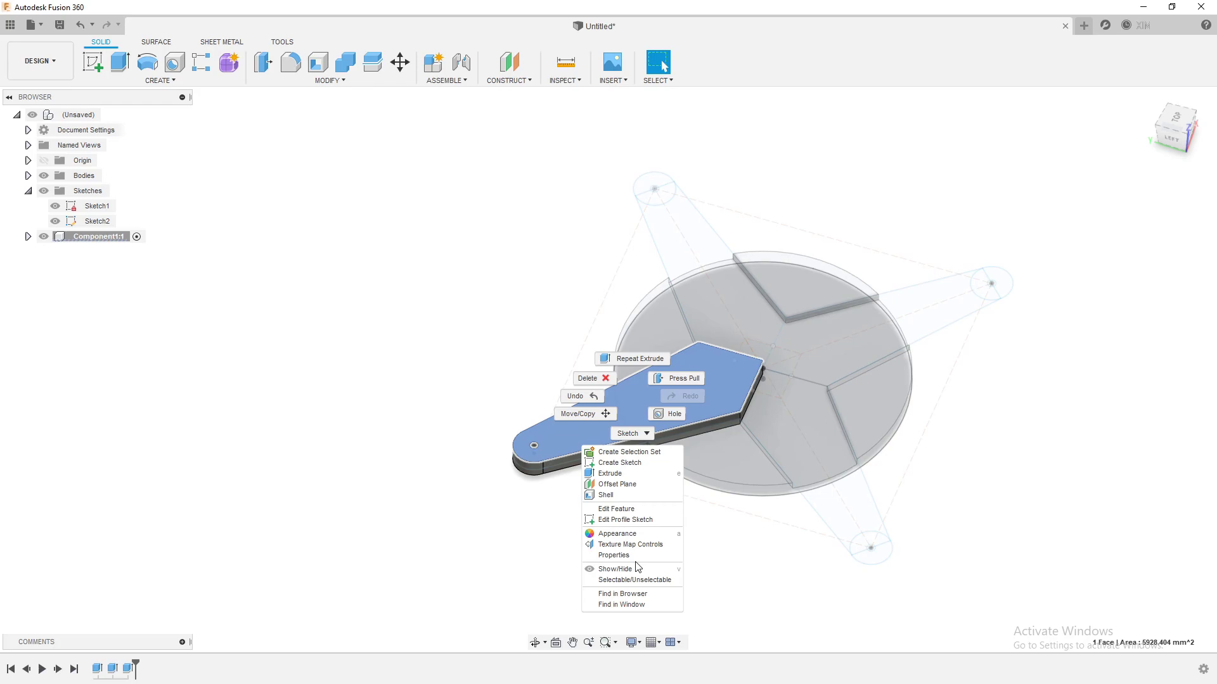
pyautogui.click(707, 576)
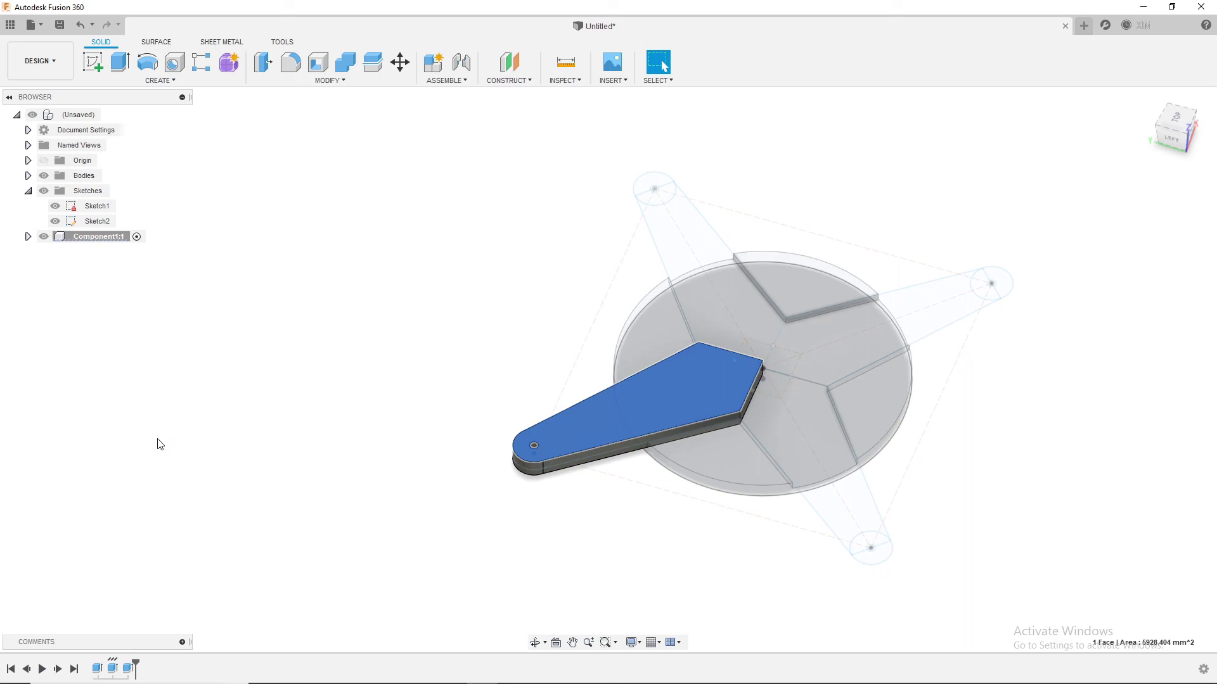
pyautogui.rightClick(615, 414)
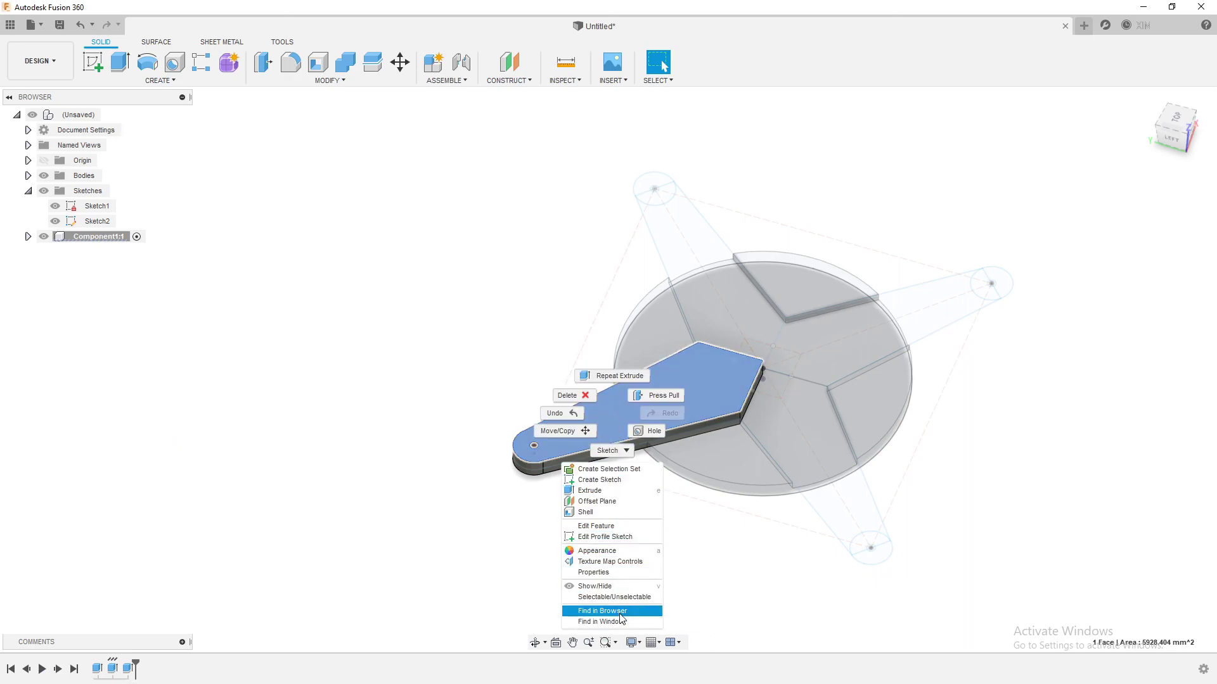
pyautogui.click(568, 588)
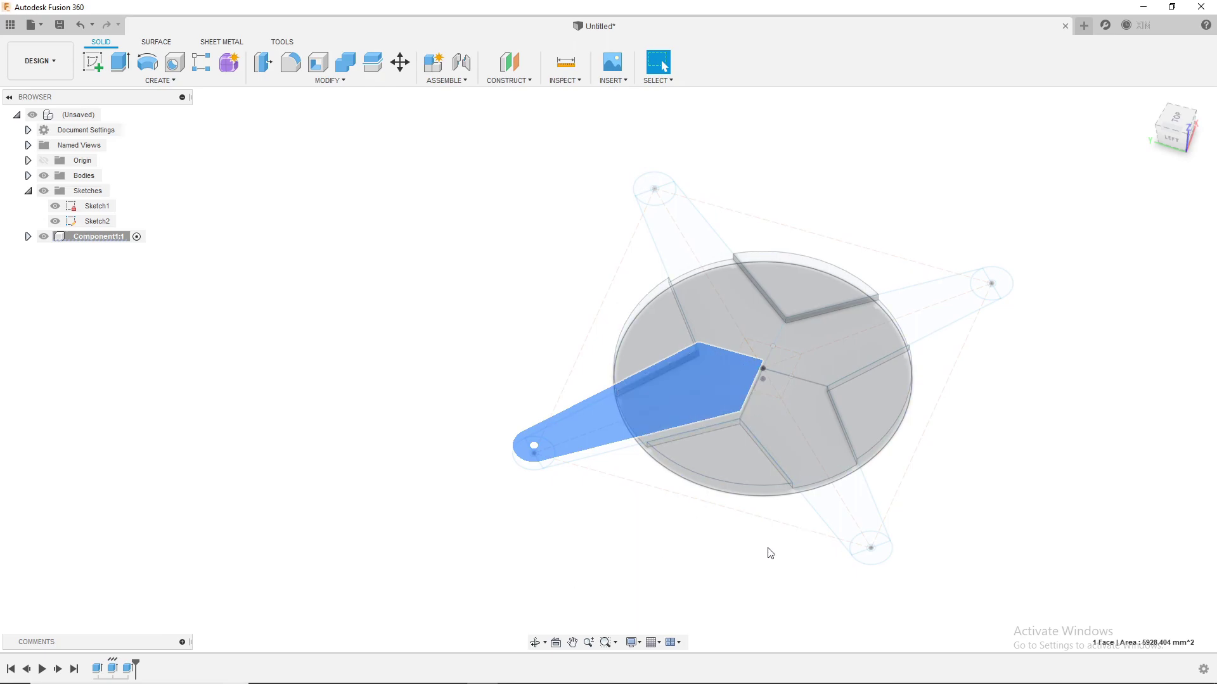
# Hide Sketch1 and Sketch2, re-show Component1:1's Bodies, and select Body1.
pyautogui.click(55, 206)
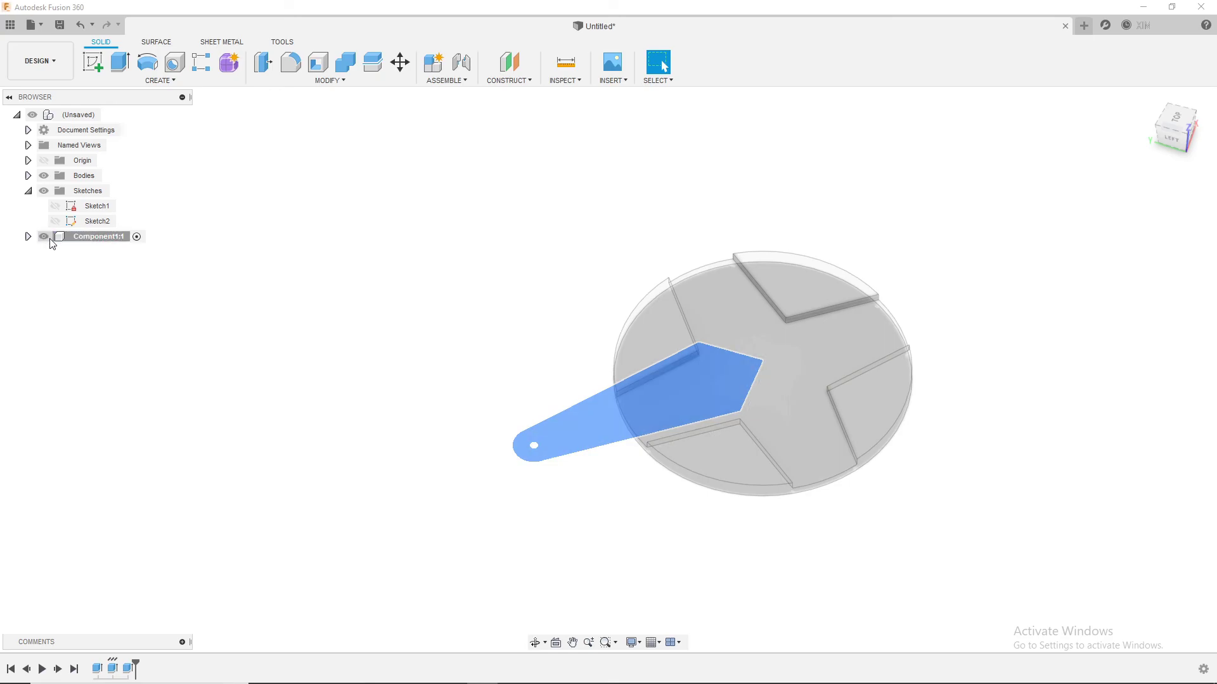
pyautogui.click(28, 236)
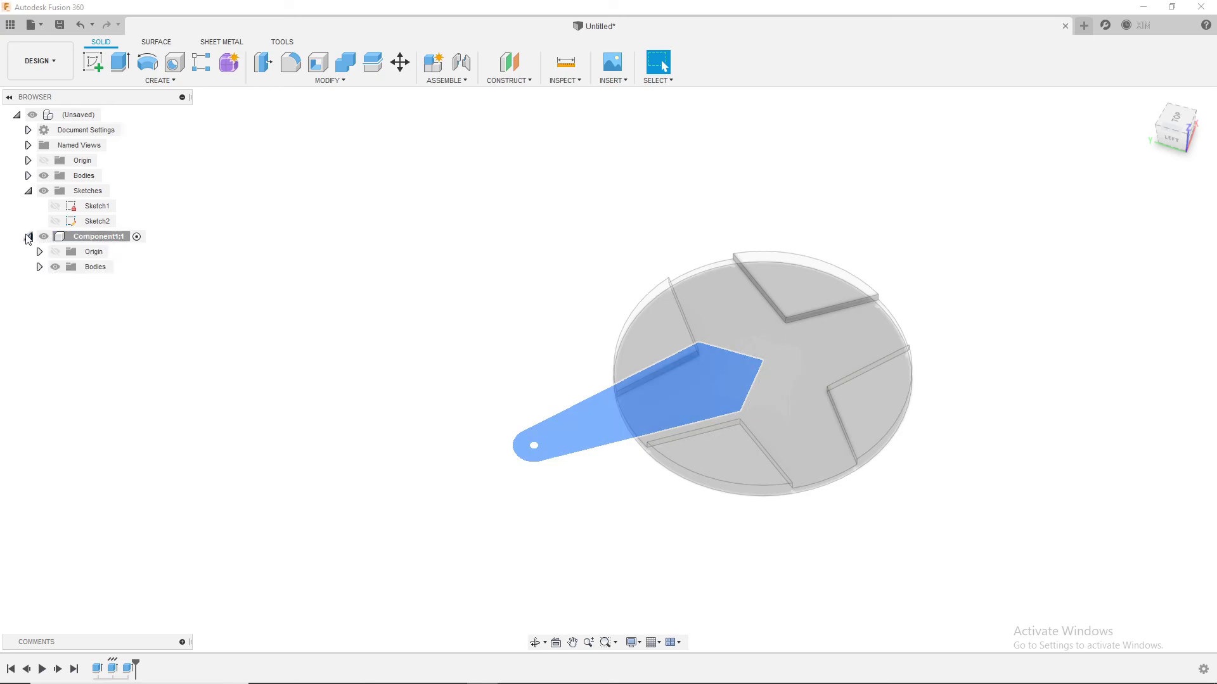
pyautogui.click(55, 268)
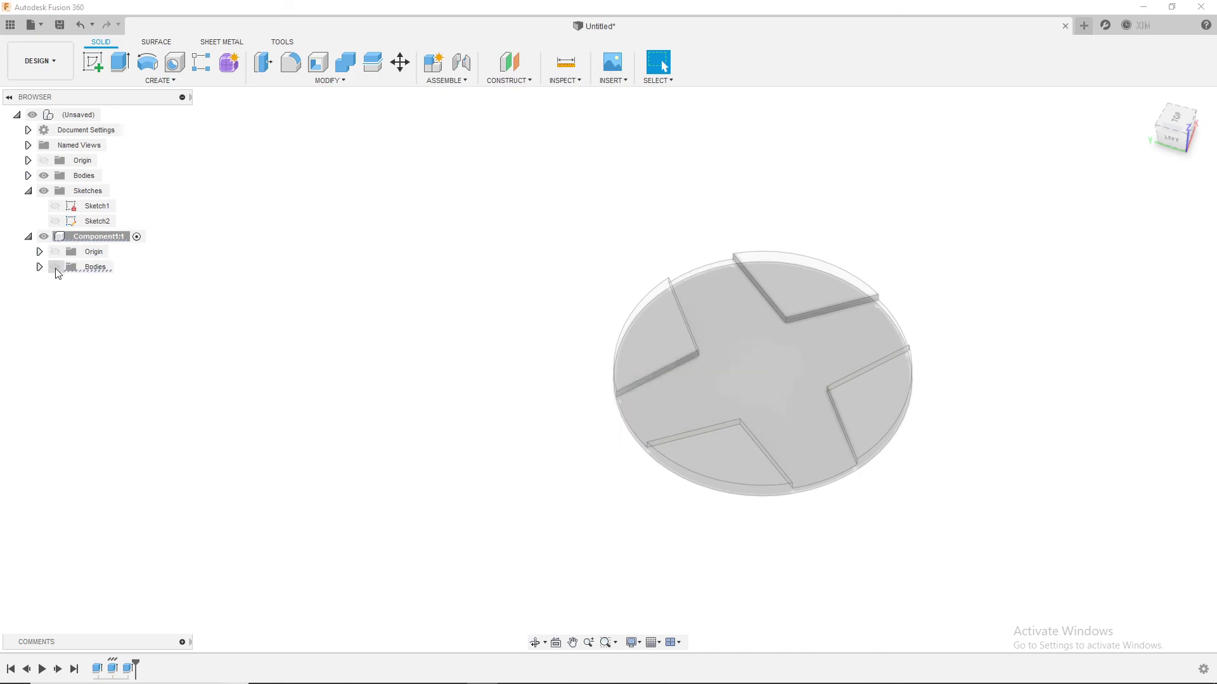
pyautogui.click(39, 266)
pyautogui.click(55, 267)
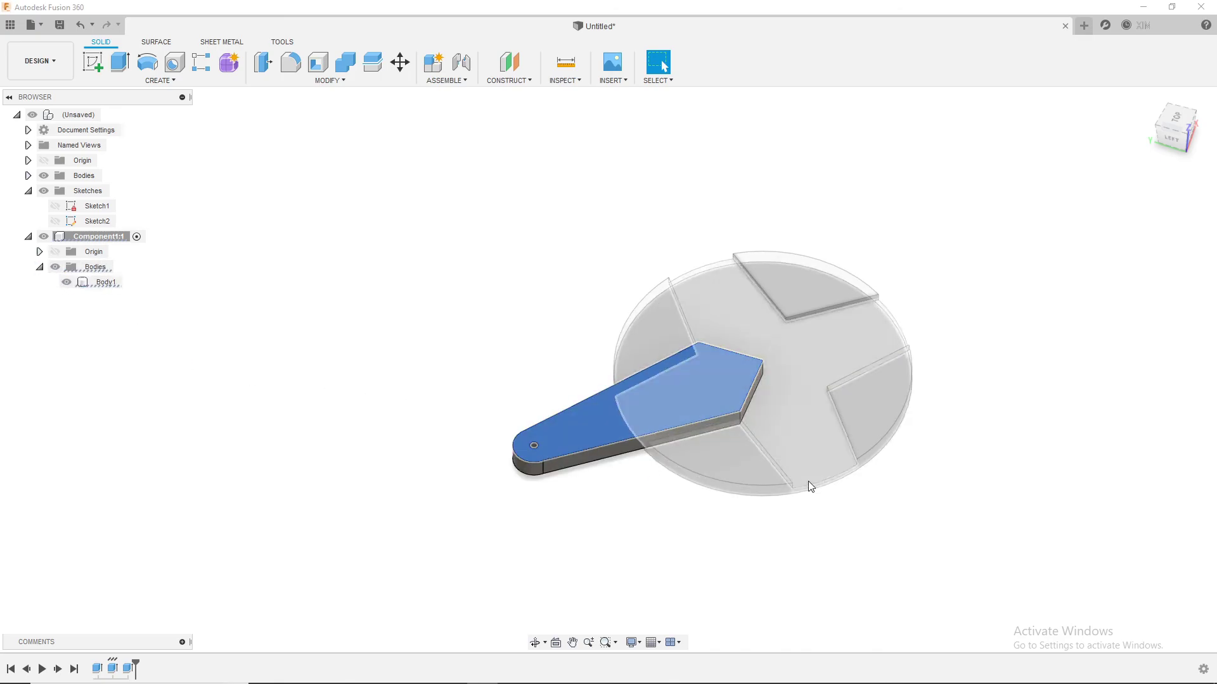
pyautogui.moveTo(796, 519)
pyautogui.keyDown('shift'); pyautogui.mouseDown(button='middle')
pyautogui.moveTo(733, 462)
pyautogui.moveTo(670, 465)
pyautogui.moveTo(505, 521)
pyautogui.moveTo(507, 533)
pyautogui.mouseUp(button='middle'); pyautogui.keyUp('shift')
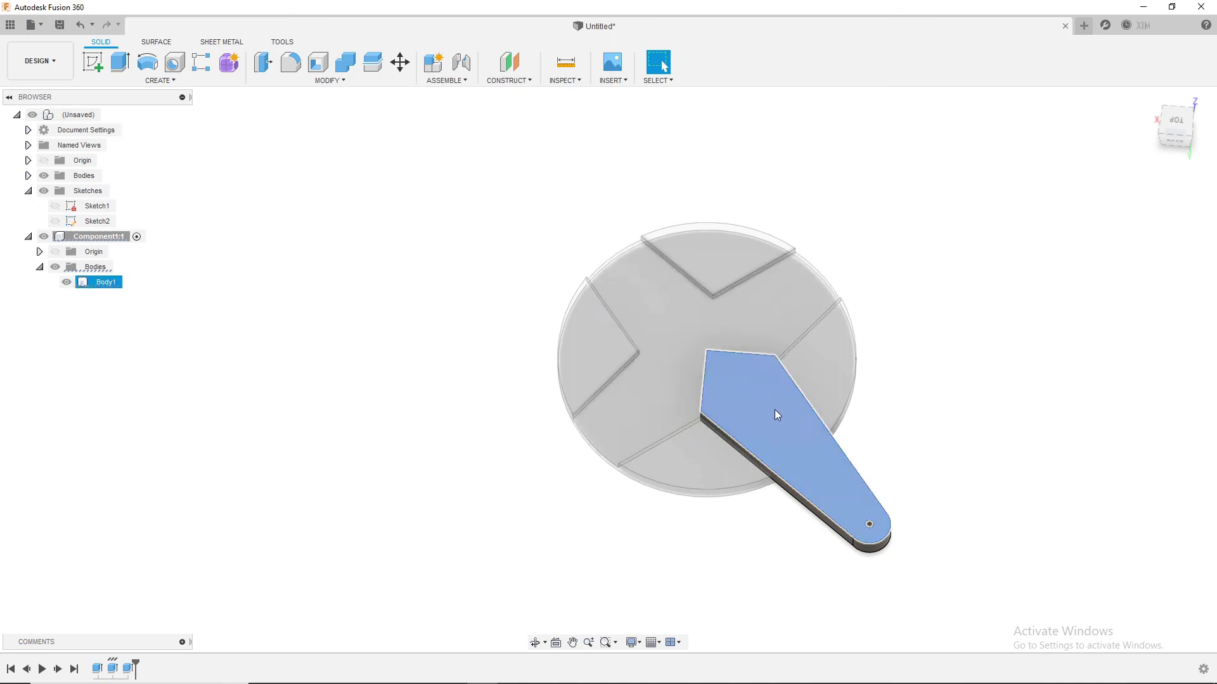
pyautogui.click(837, 479)
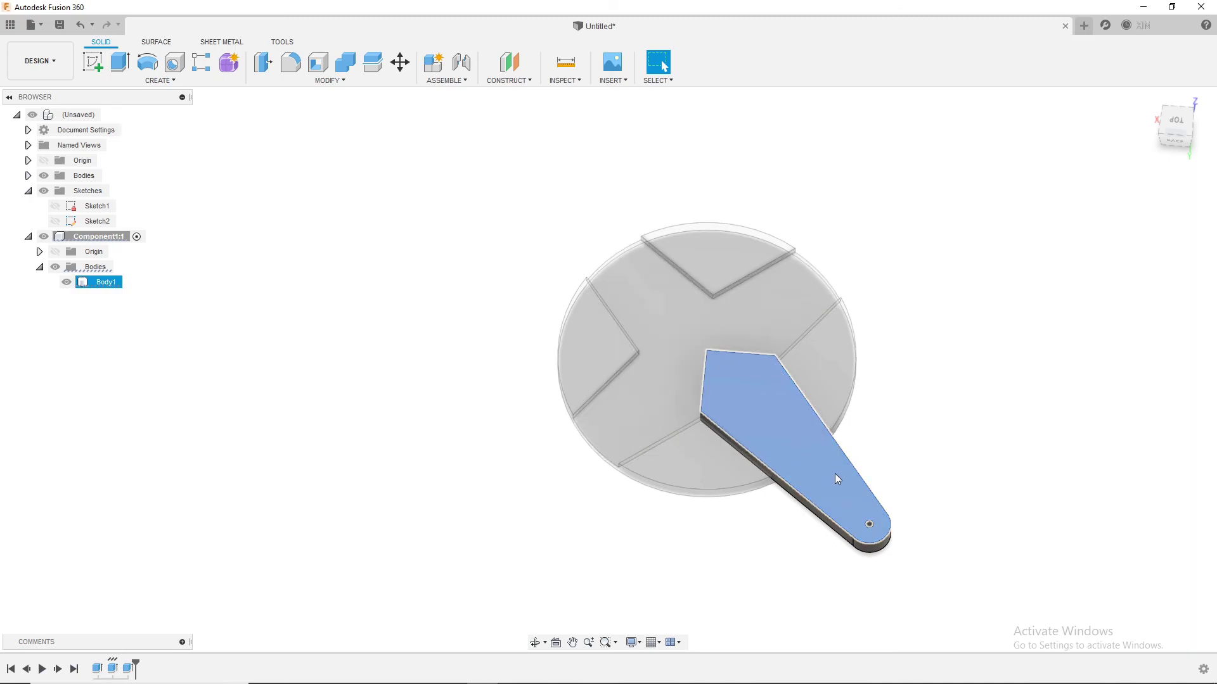